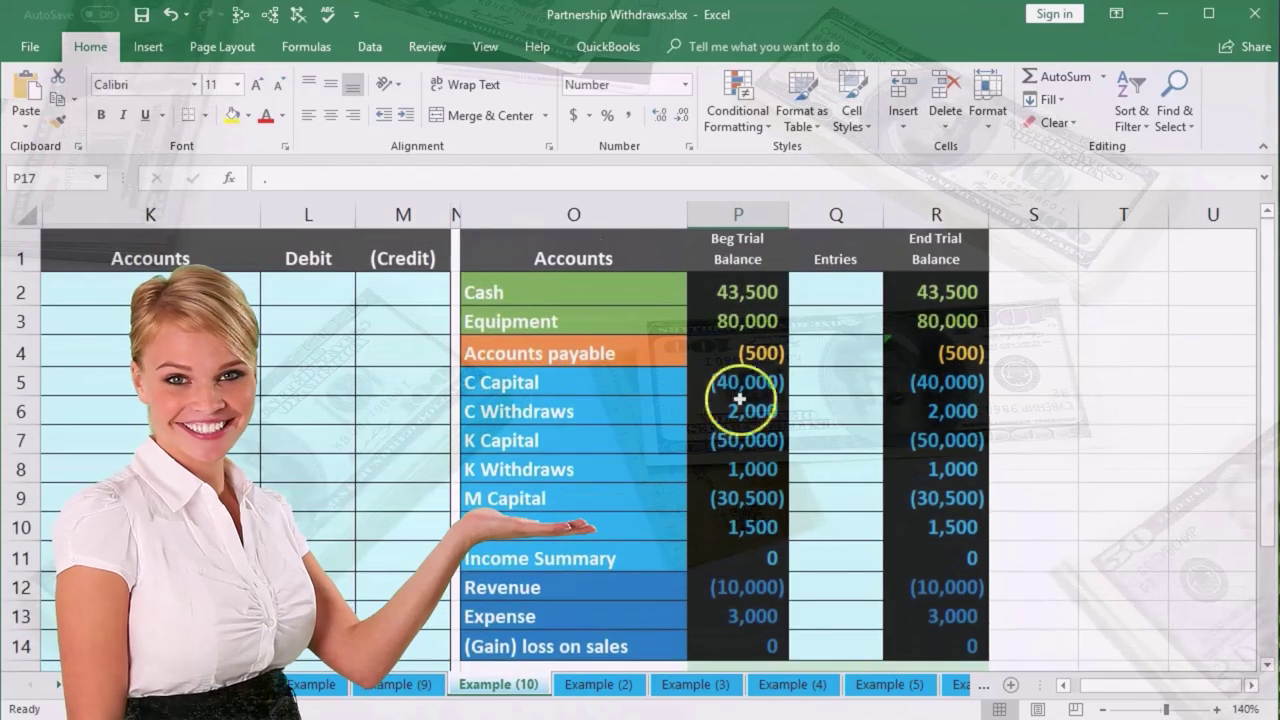
- Examine the beginning trial balance, including the total debits less credits formula and the Revenue, Expense and Income Summary rows
left_click(726, 378)
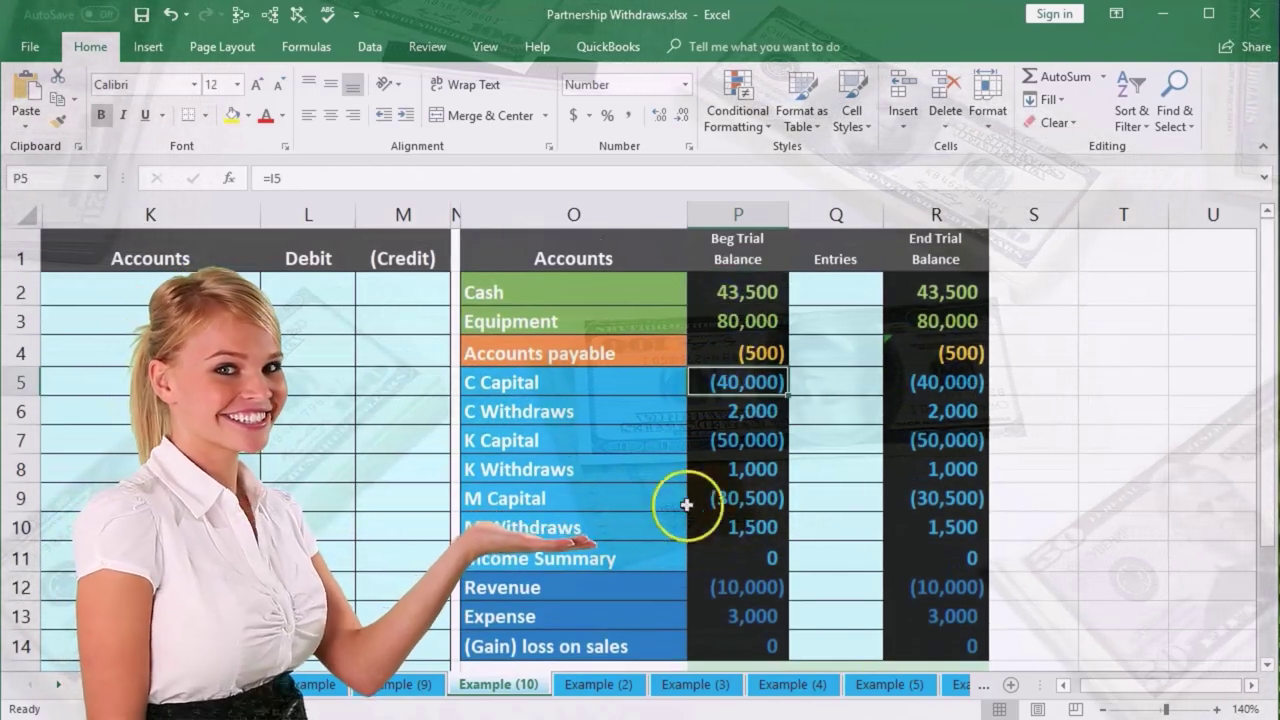
scroll(690, 500, "down", 1)
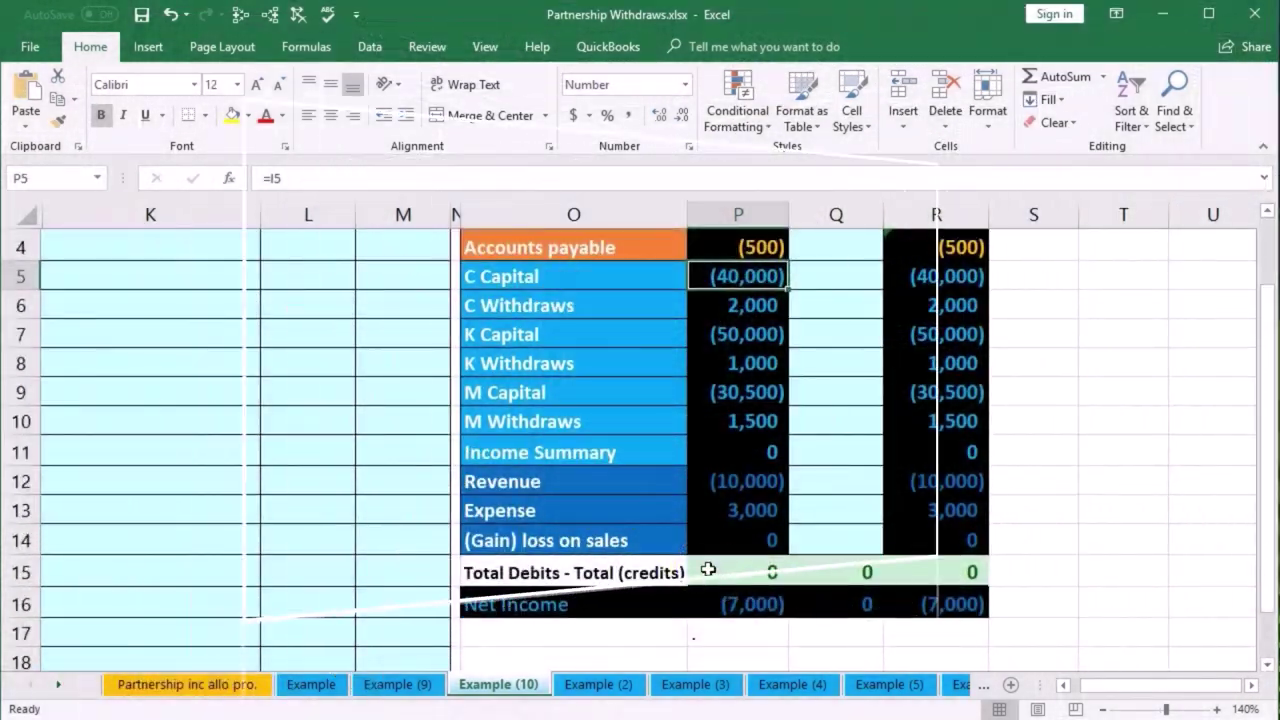
double_click(708, 570)
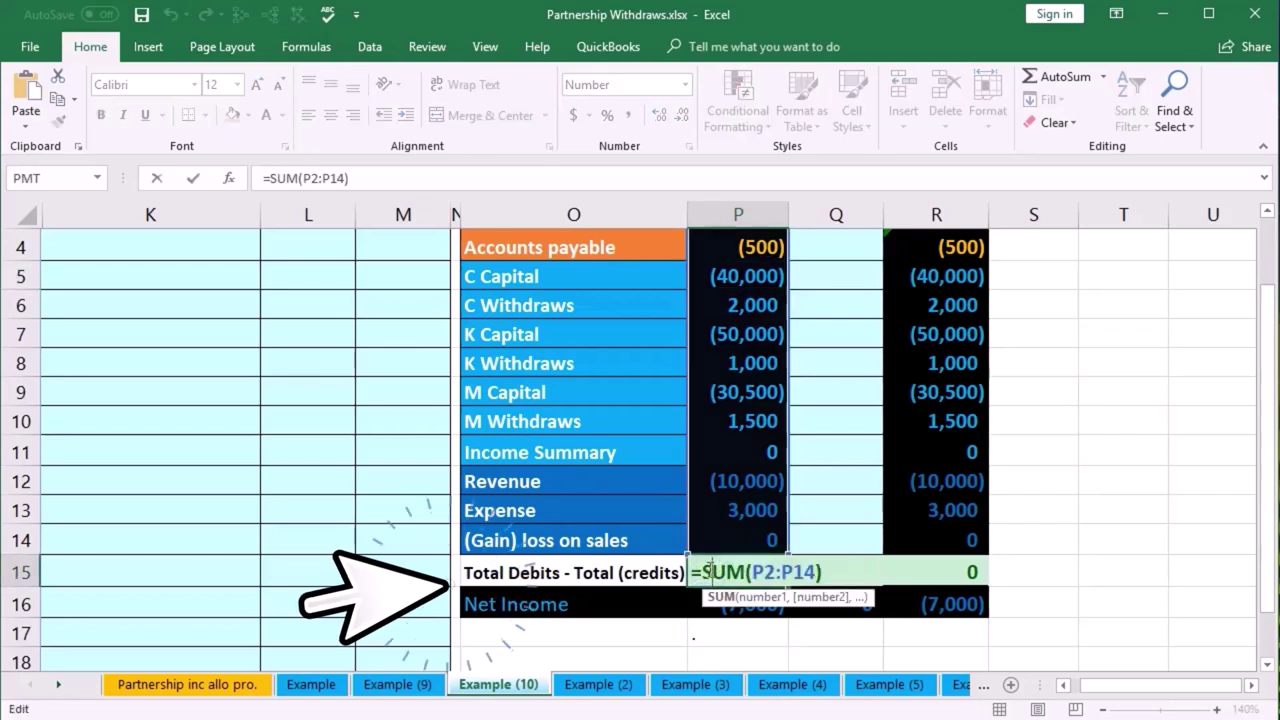
key("Return")
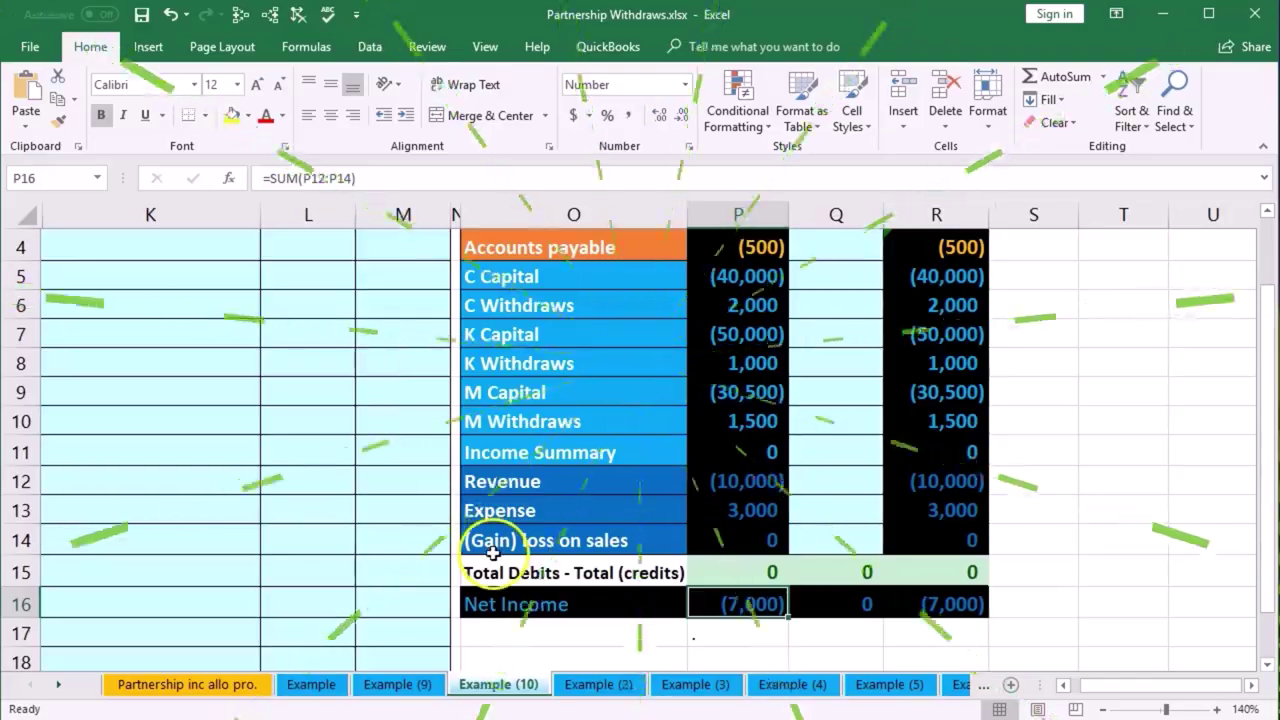
left_click(541, 519)
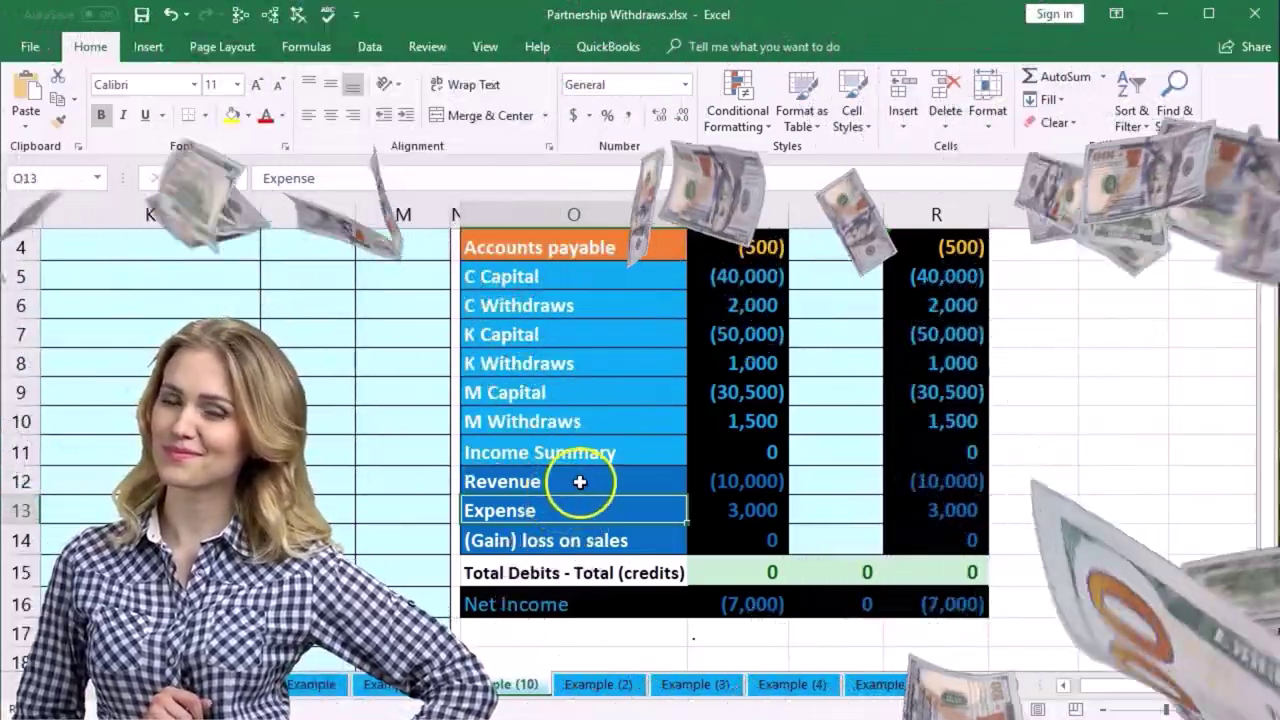
left_click_drag(579, 482, 713, 485)
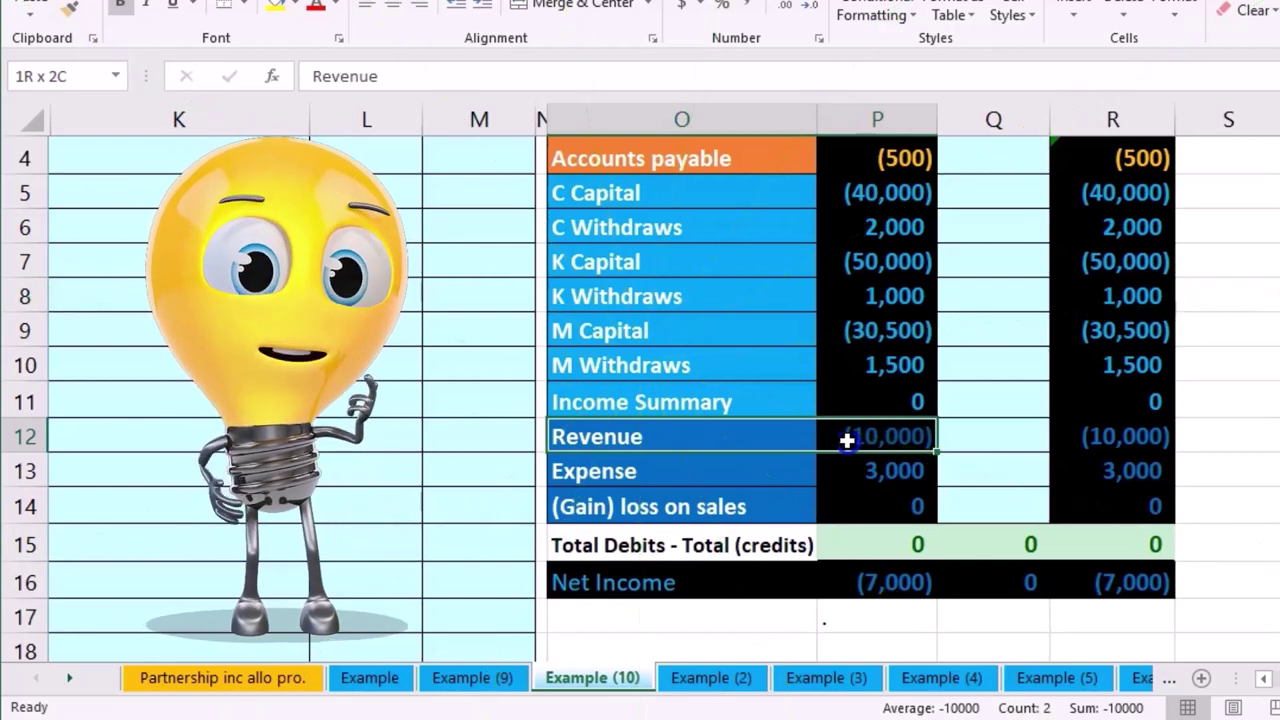
left_click_drag(847, 440, 848, 470)
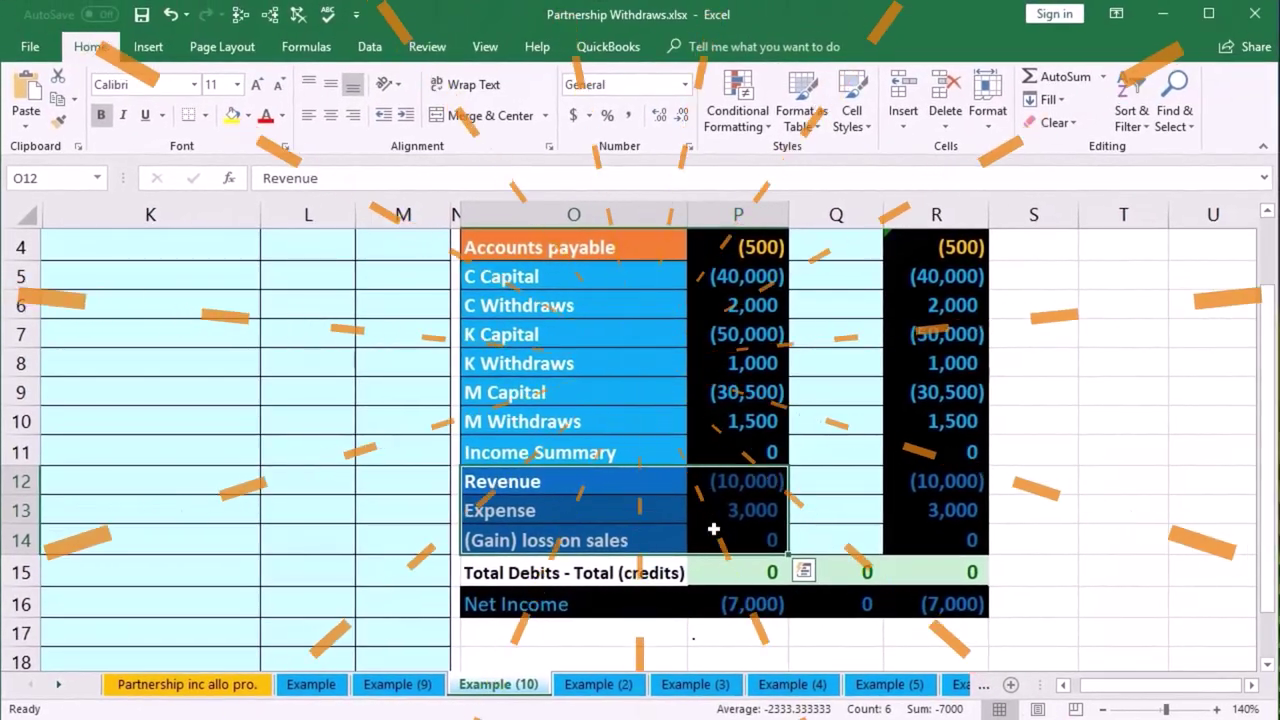
scroll(713, 529, "up", 1)
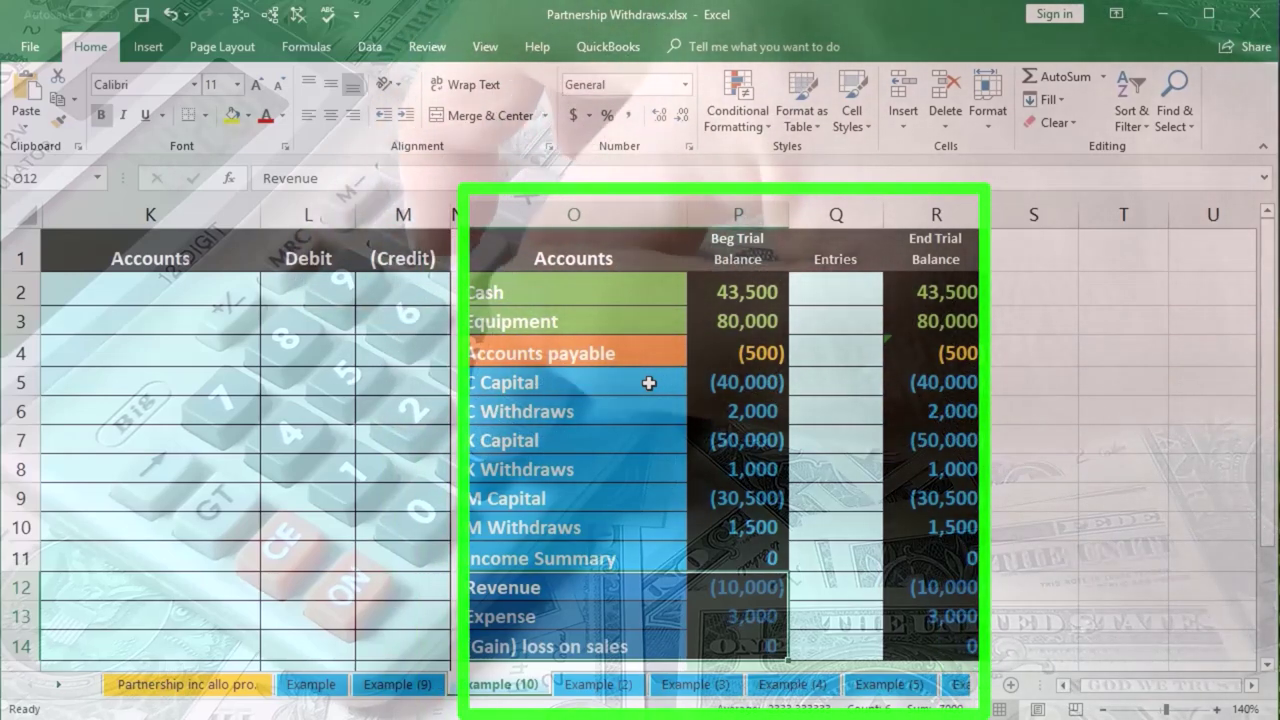
left_click(649, 383)
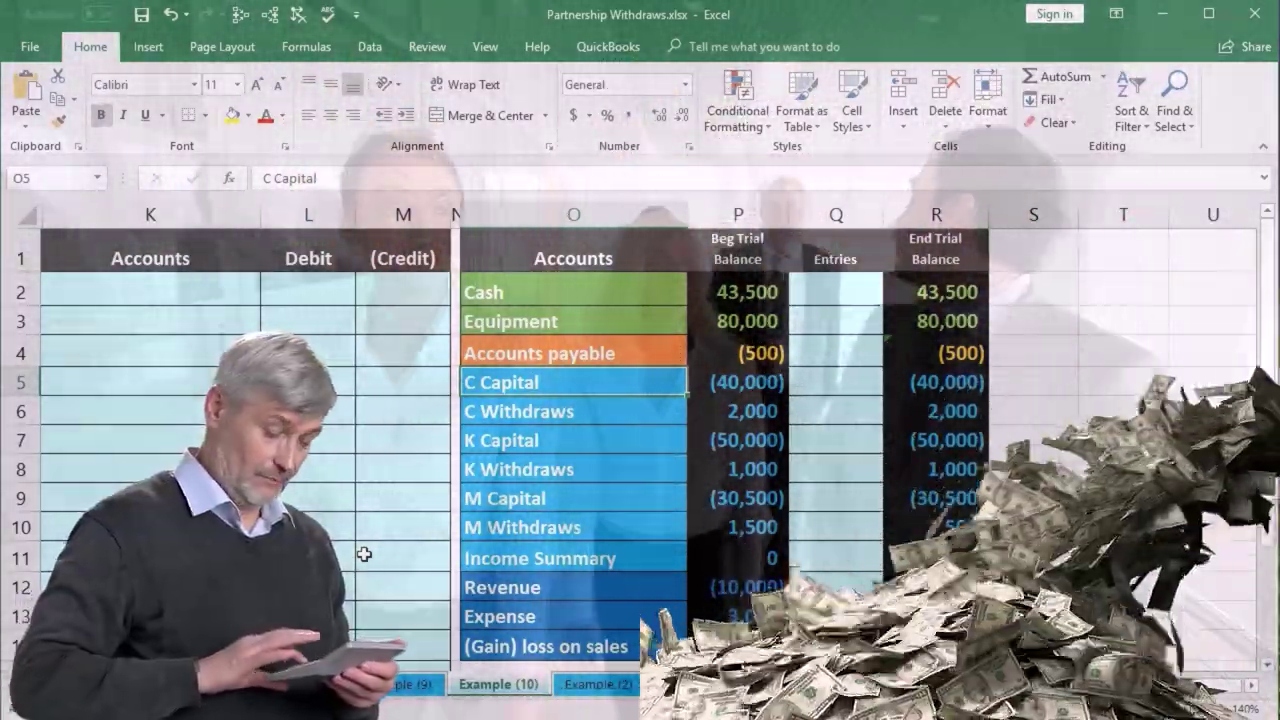
scroll(364, 554, "down", 1)
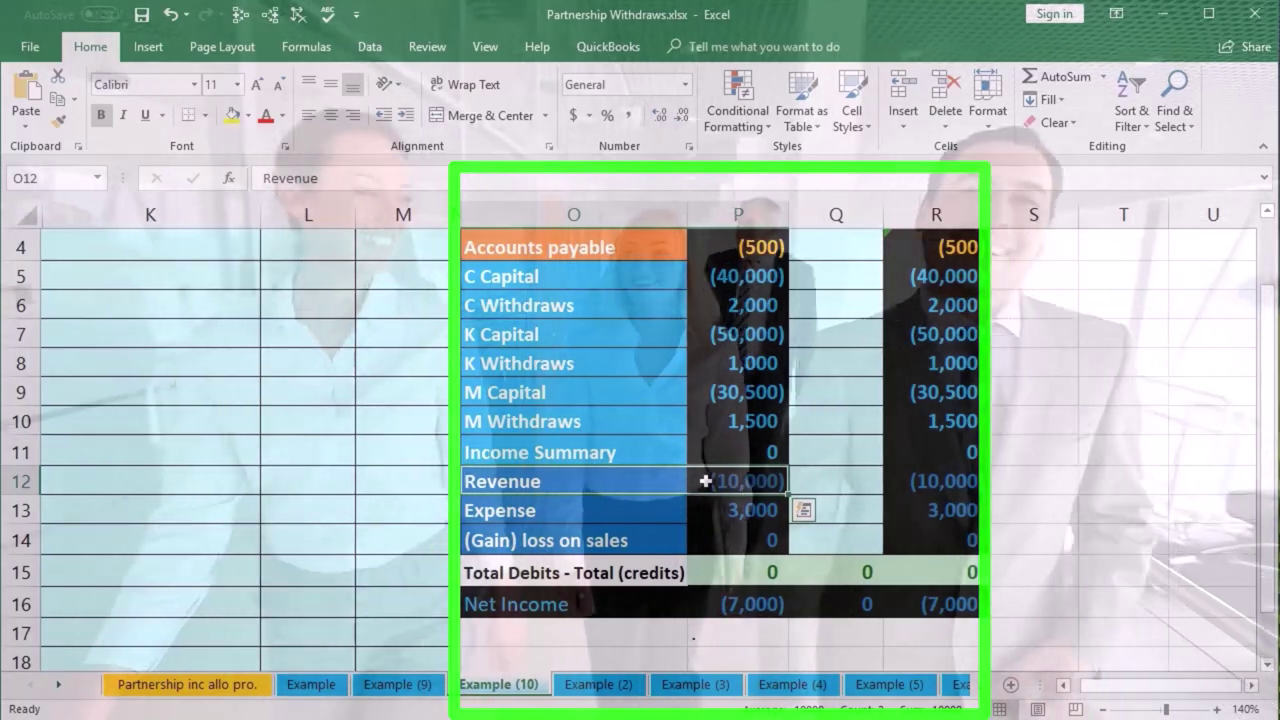
left_click_drag(702, 447, 702, 447)
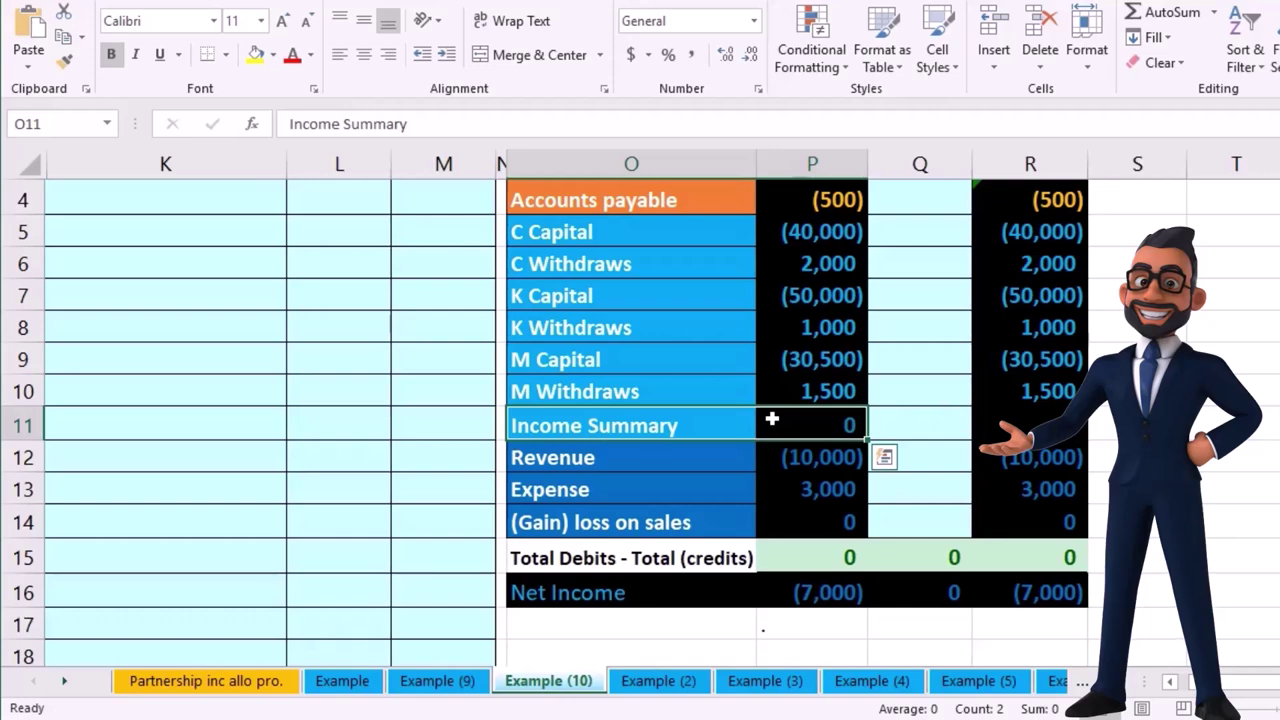
- Copy the Revenue account name from the trial balance and paste it as values only into K2 of the journal
left_click(699, 459)
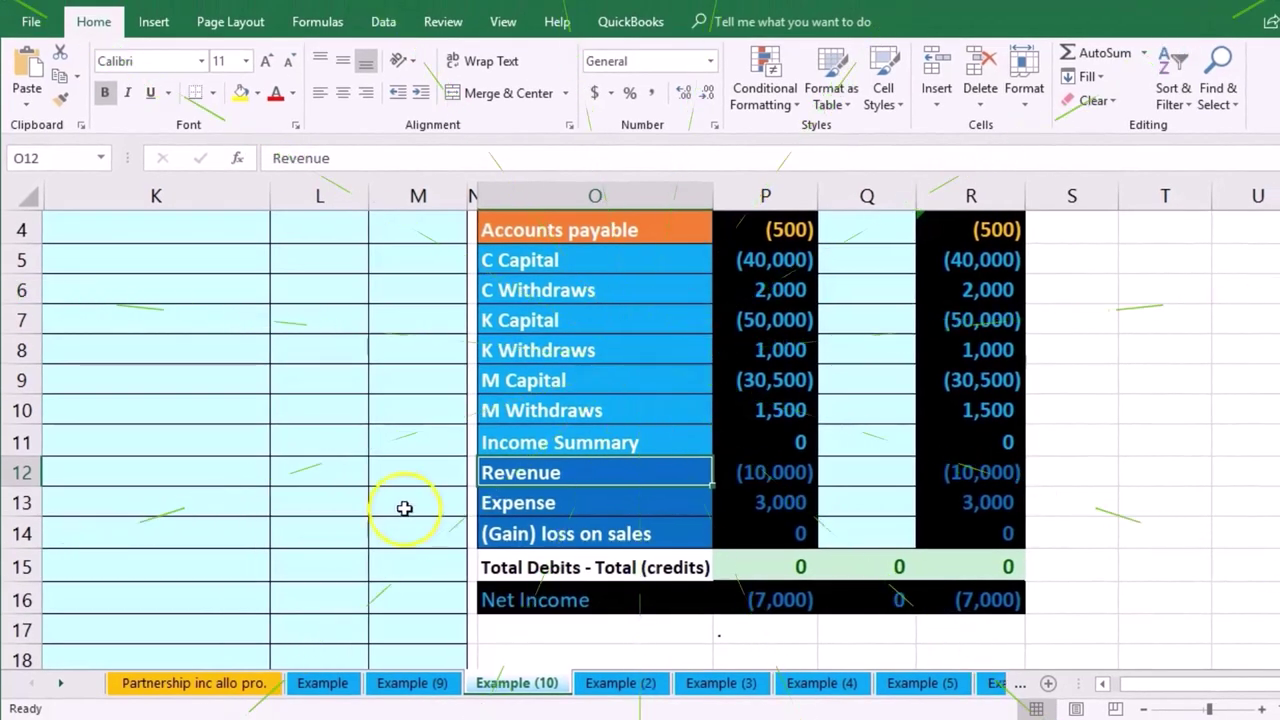
right_click(607, 468)
left_click(641, 510)
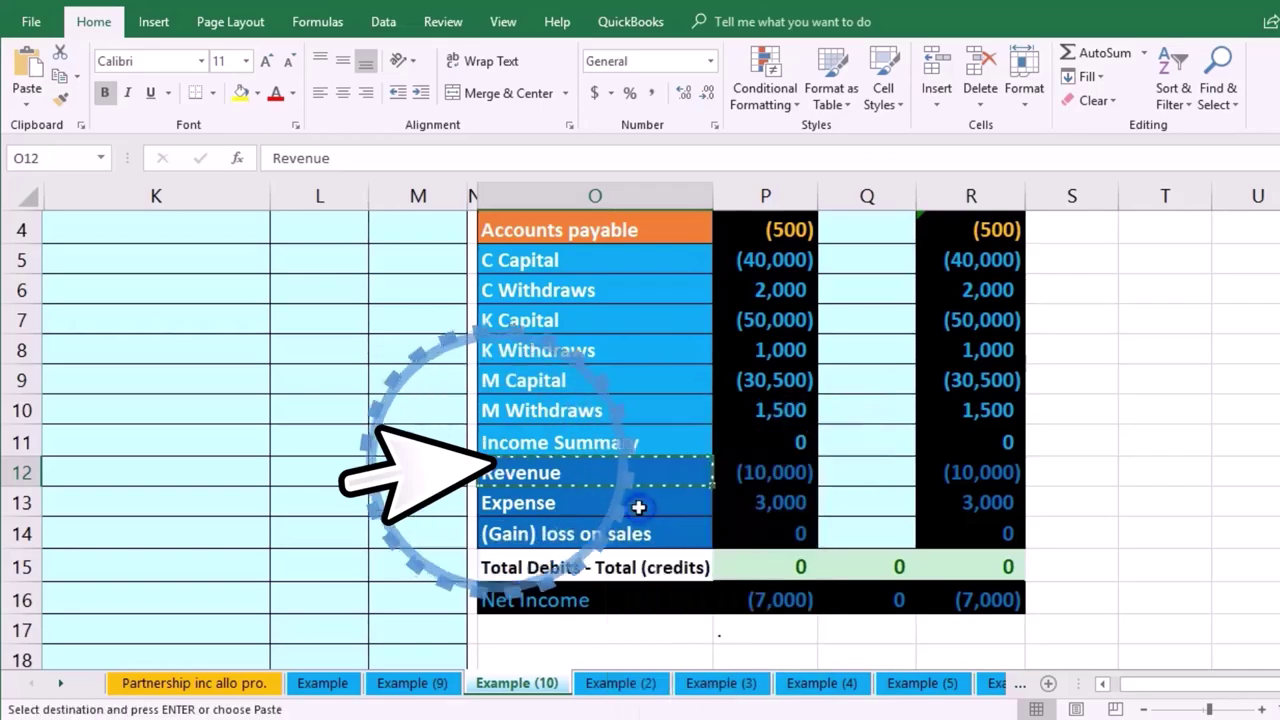
scroll(290, 420, "up", 1)
left_click(220, 272)
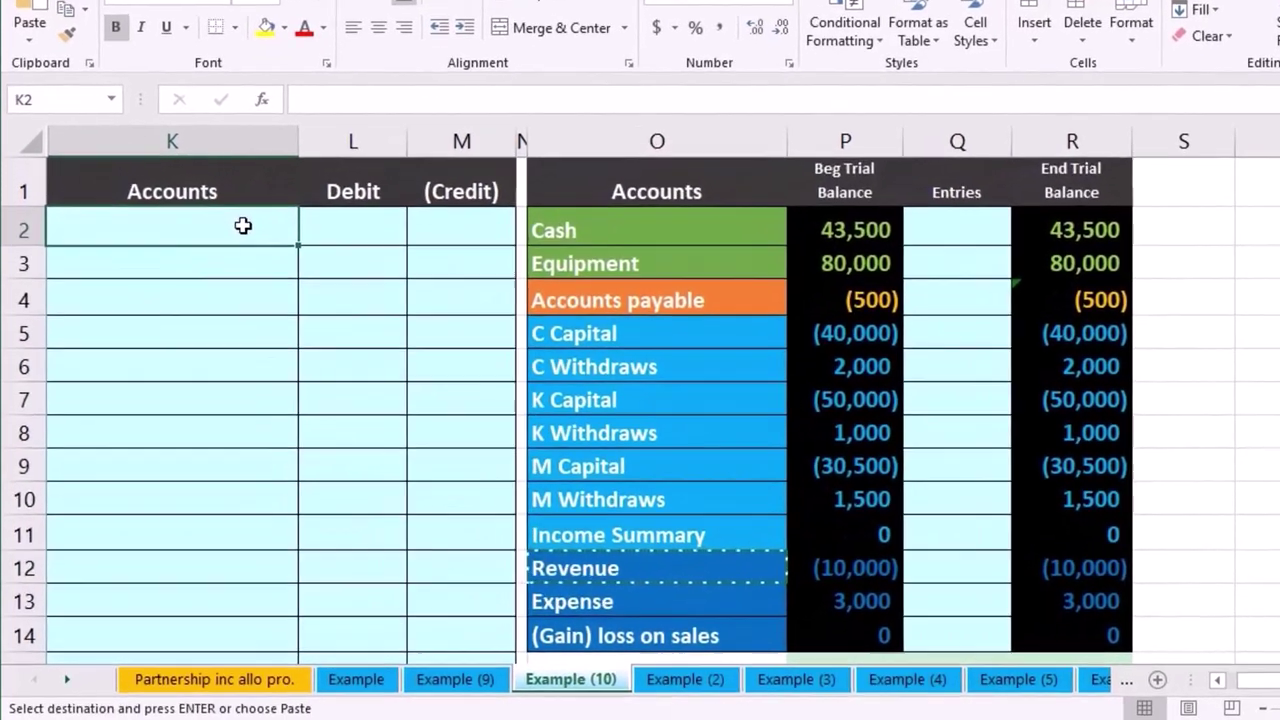
right_click(220, 272)
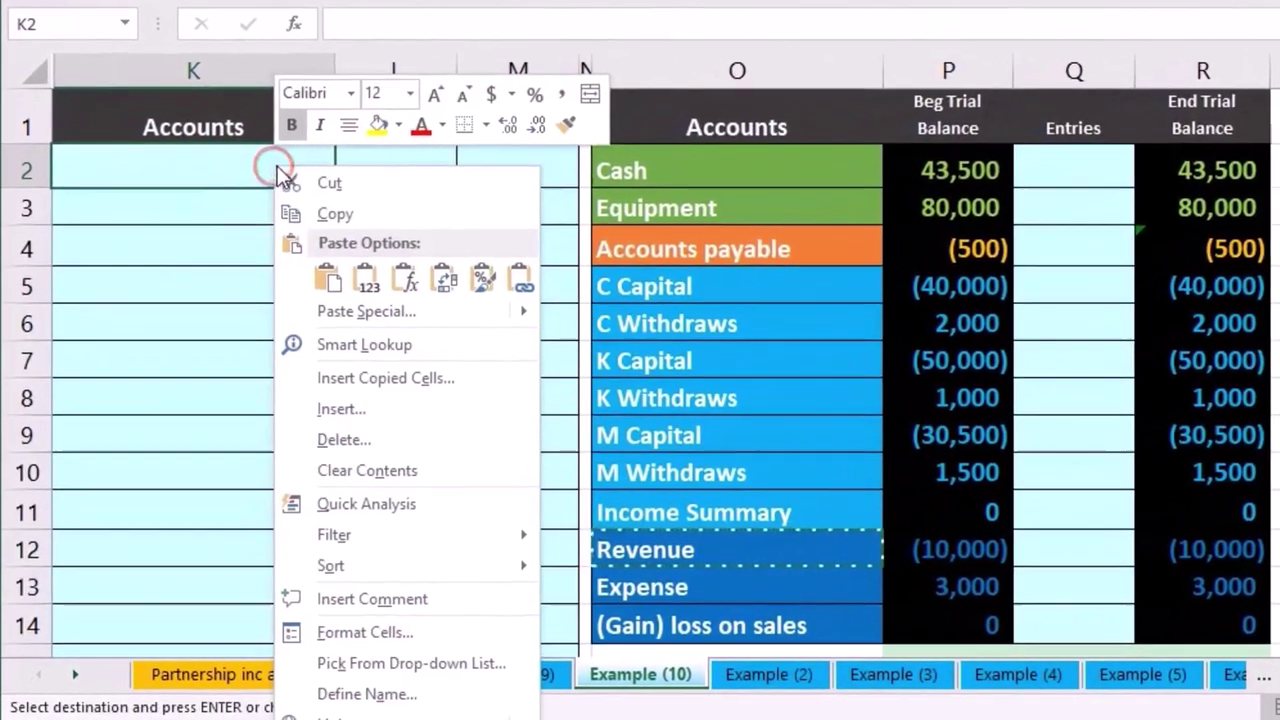
left_click(361, 278)
- Enter a Revenue debit of 10000 in L2 and the offsetting credit formula -L2 in M3
left_click(418, 168)
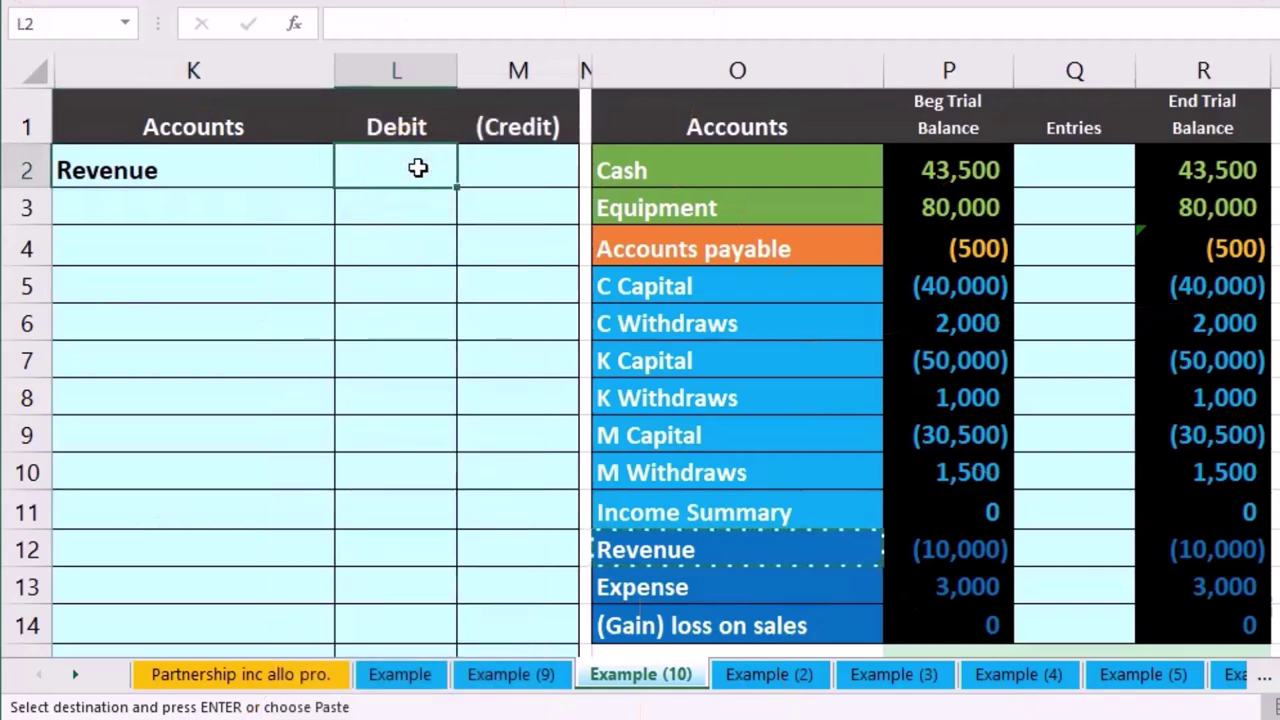
type("10000")
key("Return")
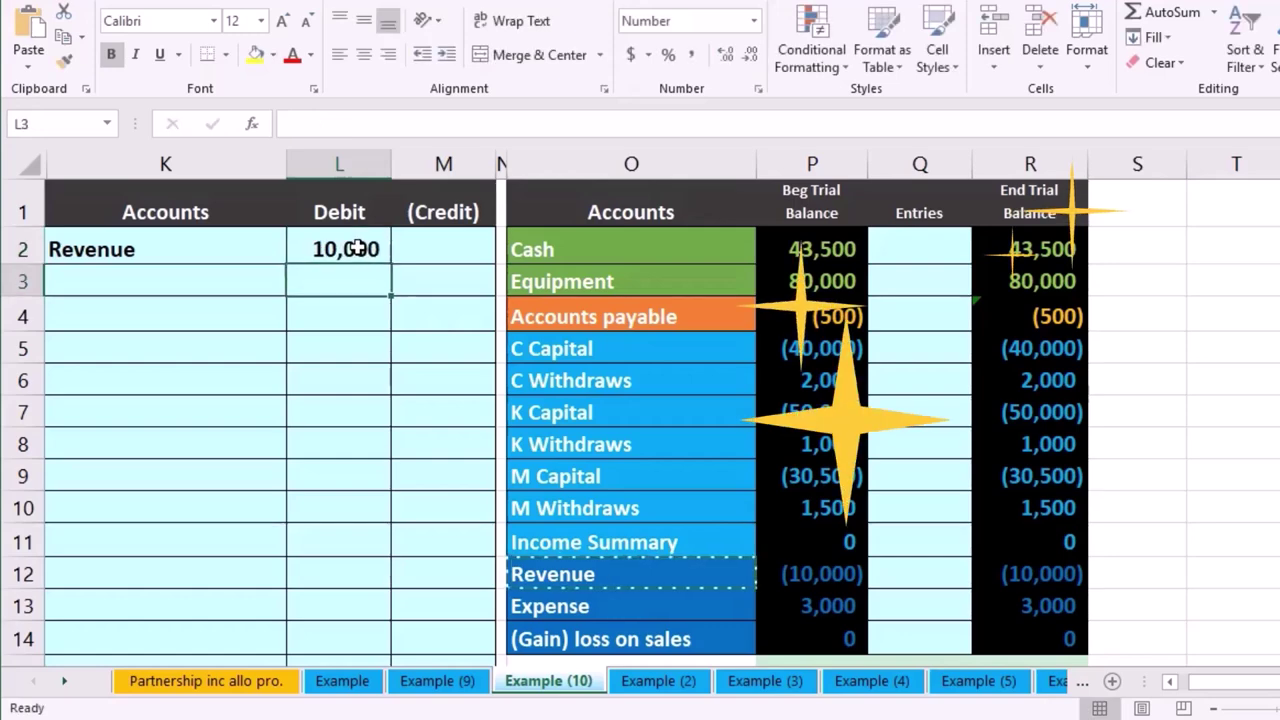
key("Tab")
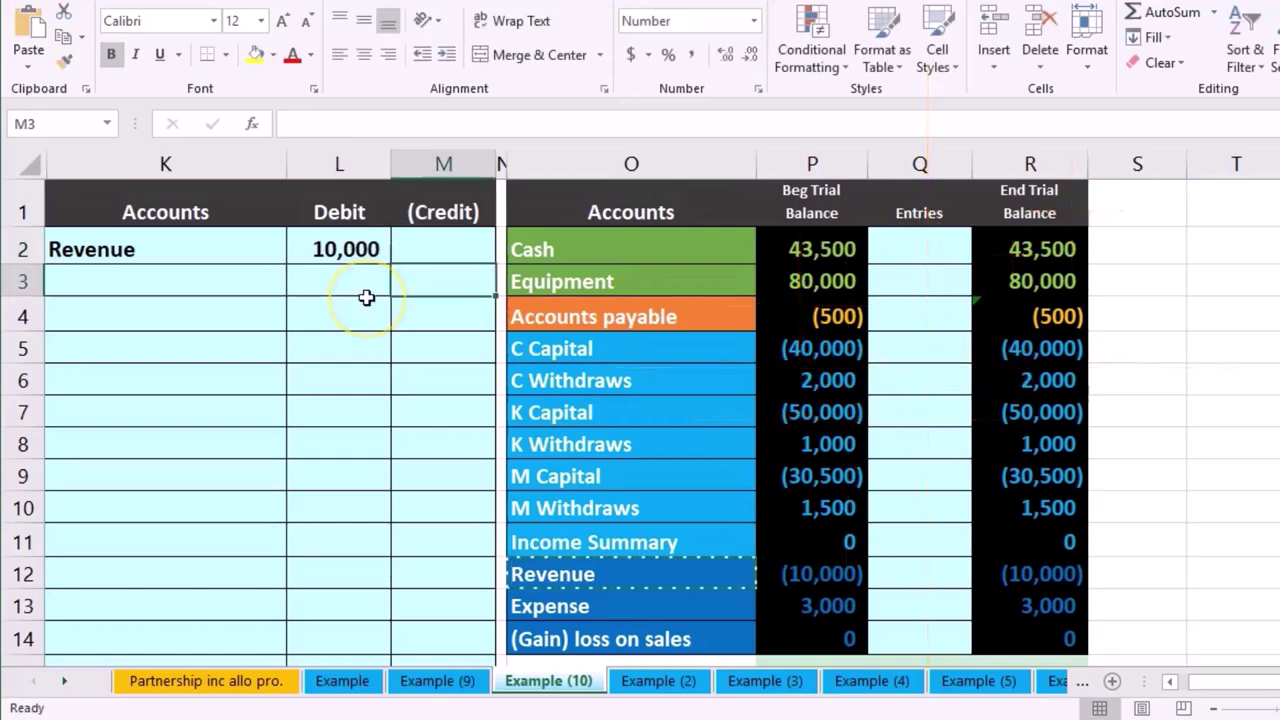
type("-L2")
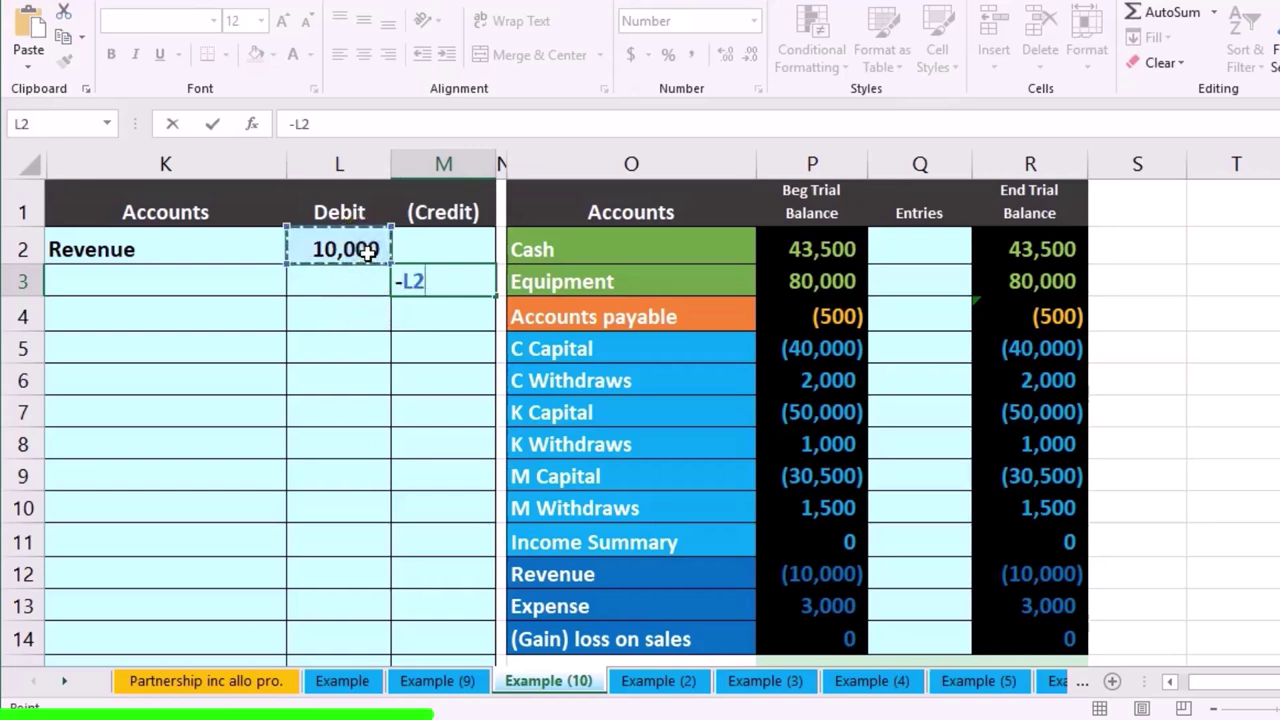
key("Return")
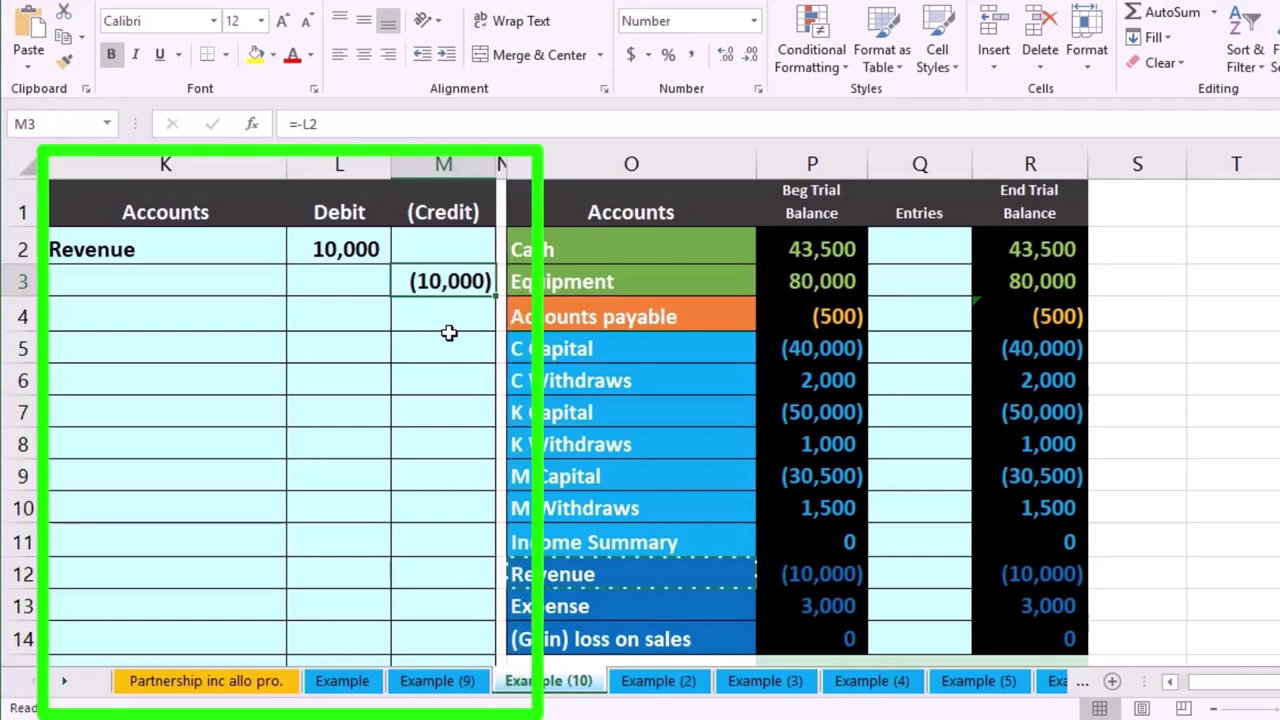
- Copy the Income Summary account name from the trial balance into K3 as values only and indent it
left_click(626, 527)
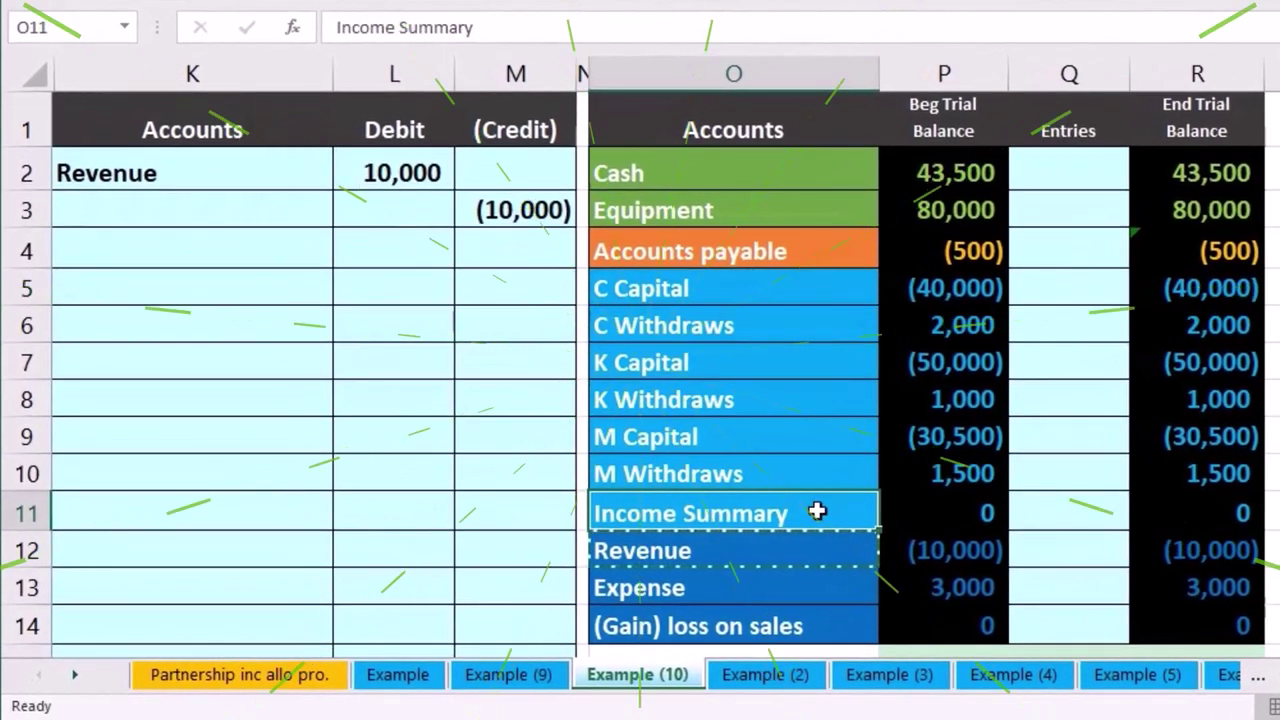
right_click(817, 511)
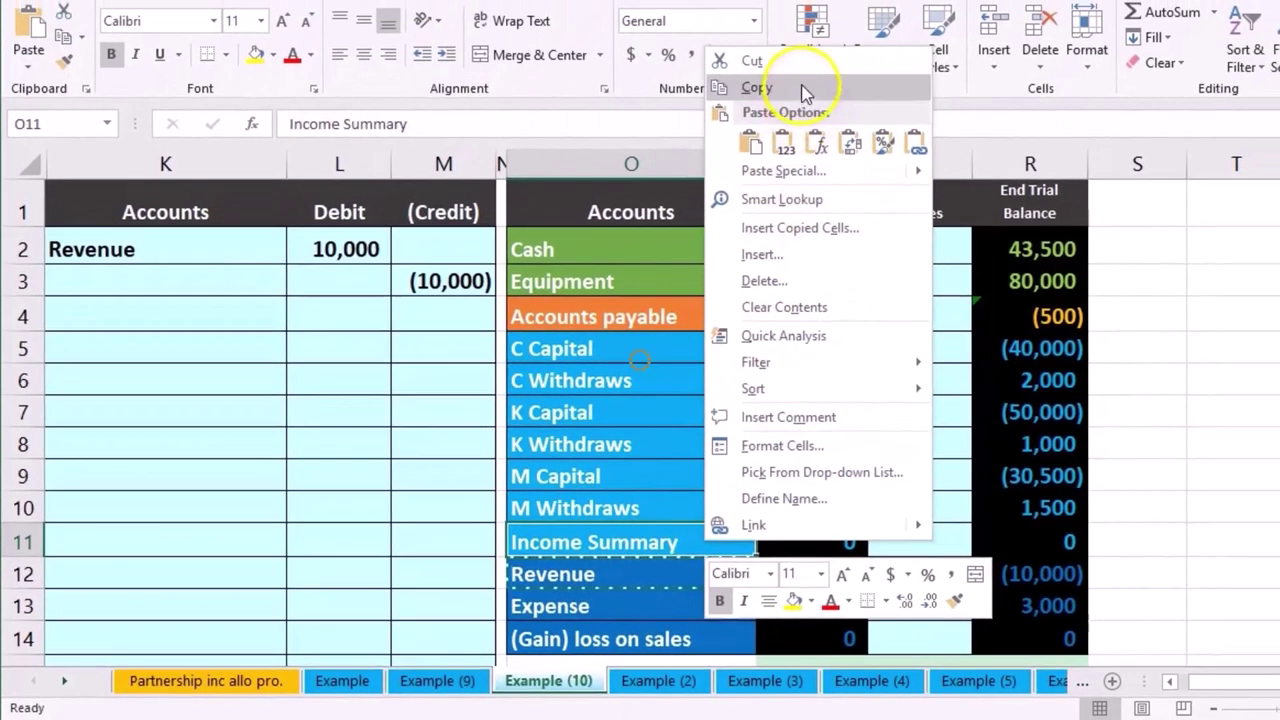
left_click(805, 90)
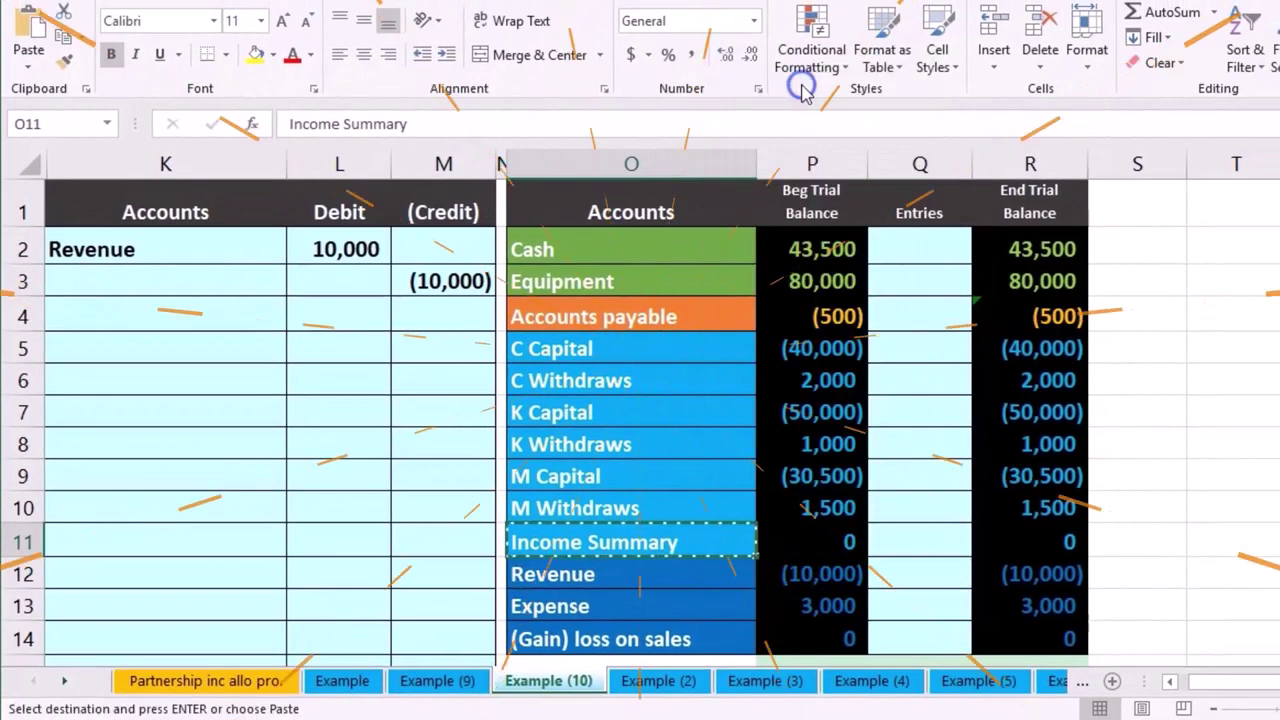
left_click(204, 289)
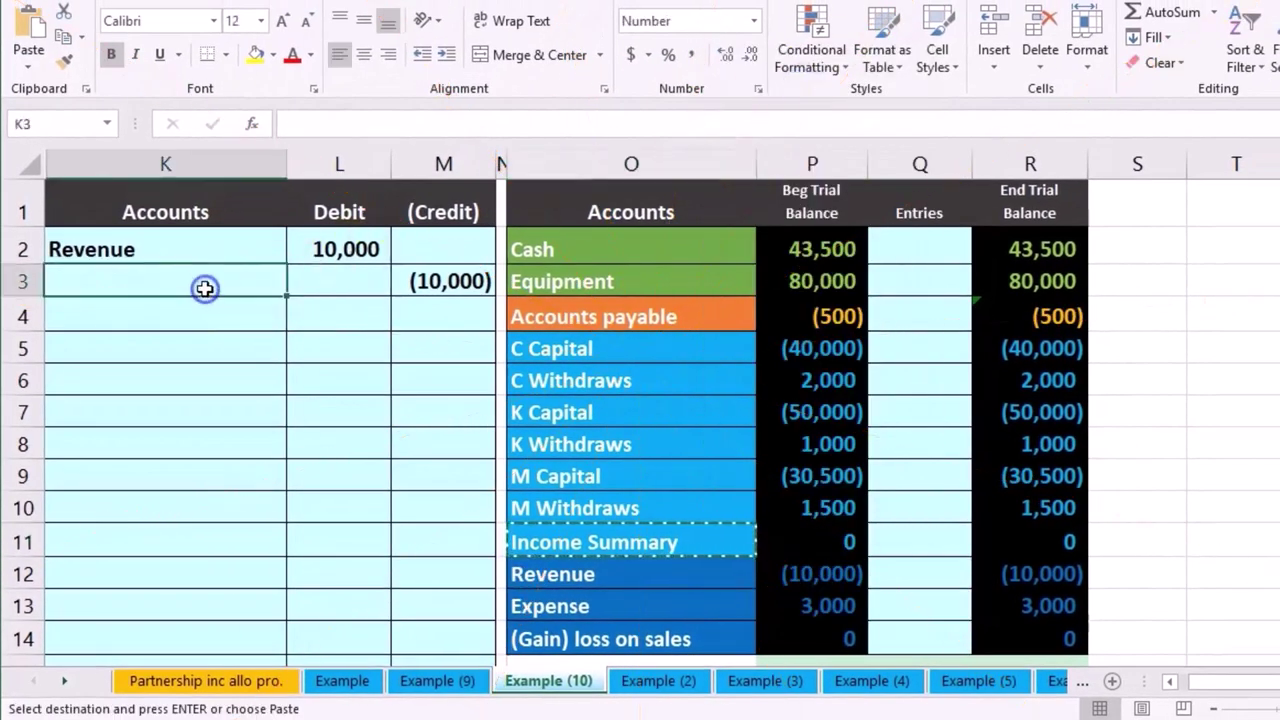
right_click(205, 290)
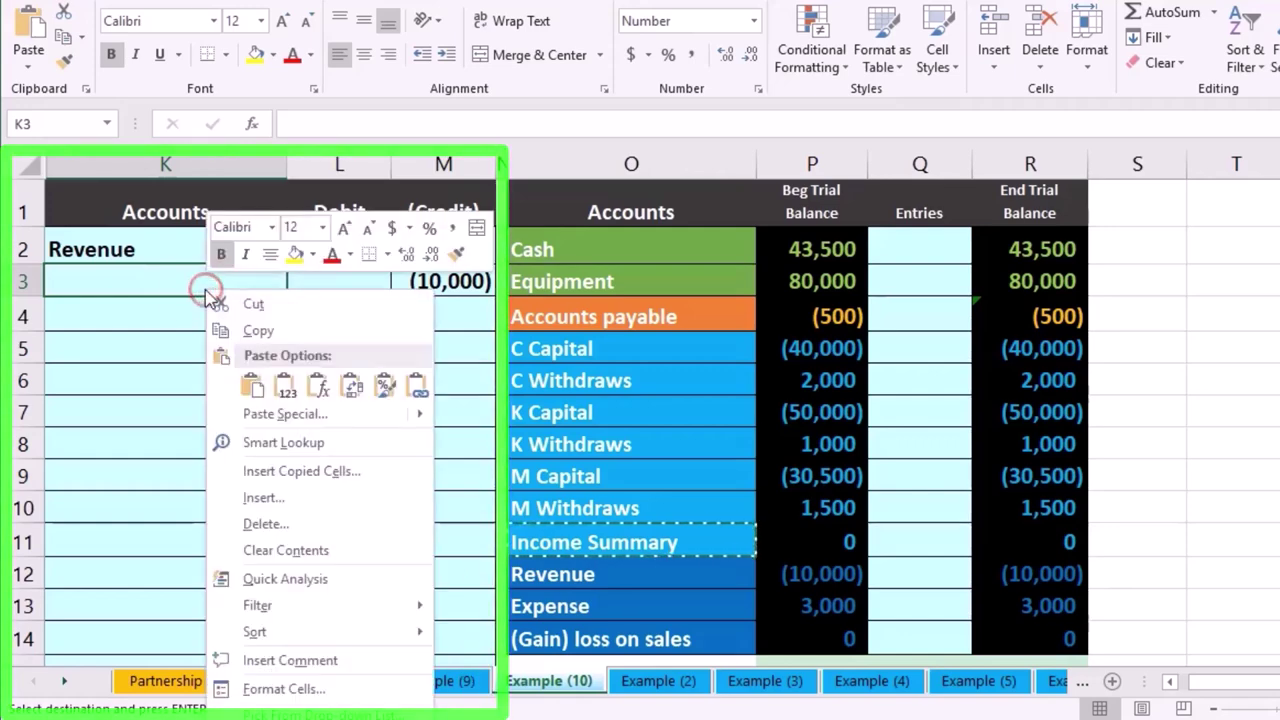
left_click(279, 386)
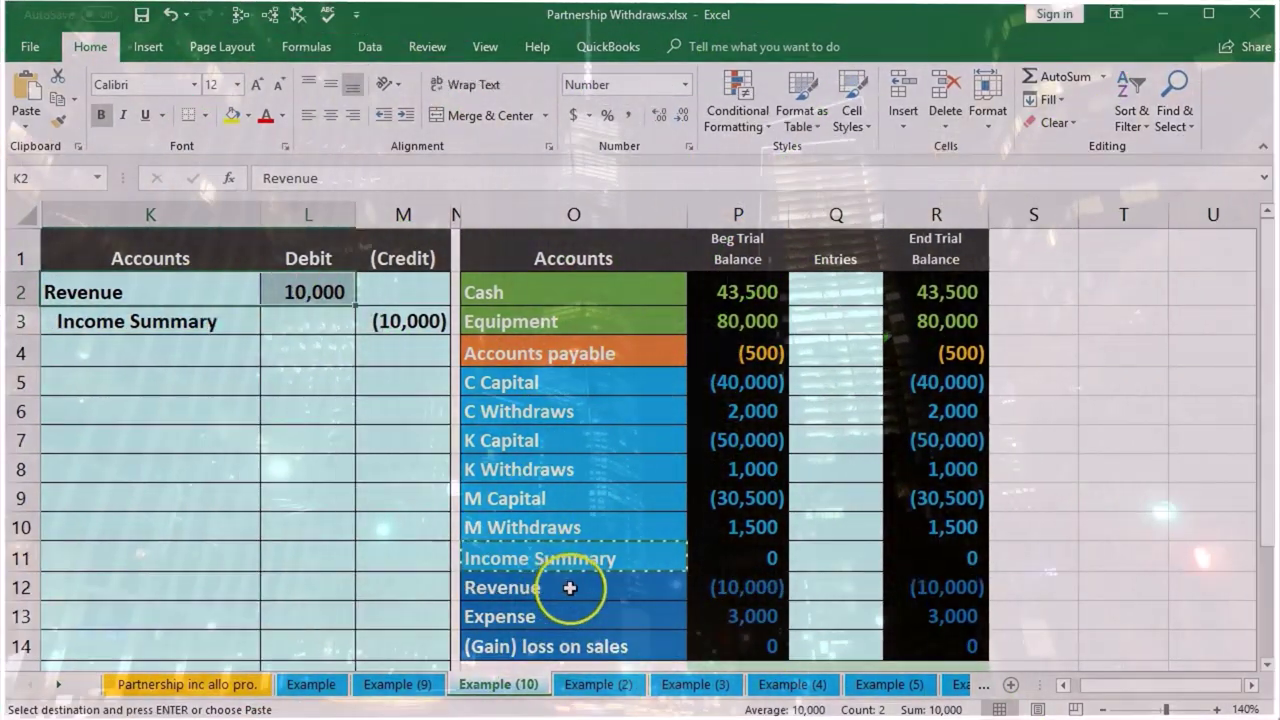
- Post the Revenue debit to the trial balance Entries column by linking Q12 to L2
left_click_drag(571, 590, 702, 586)
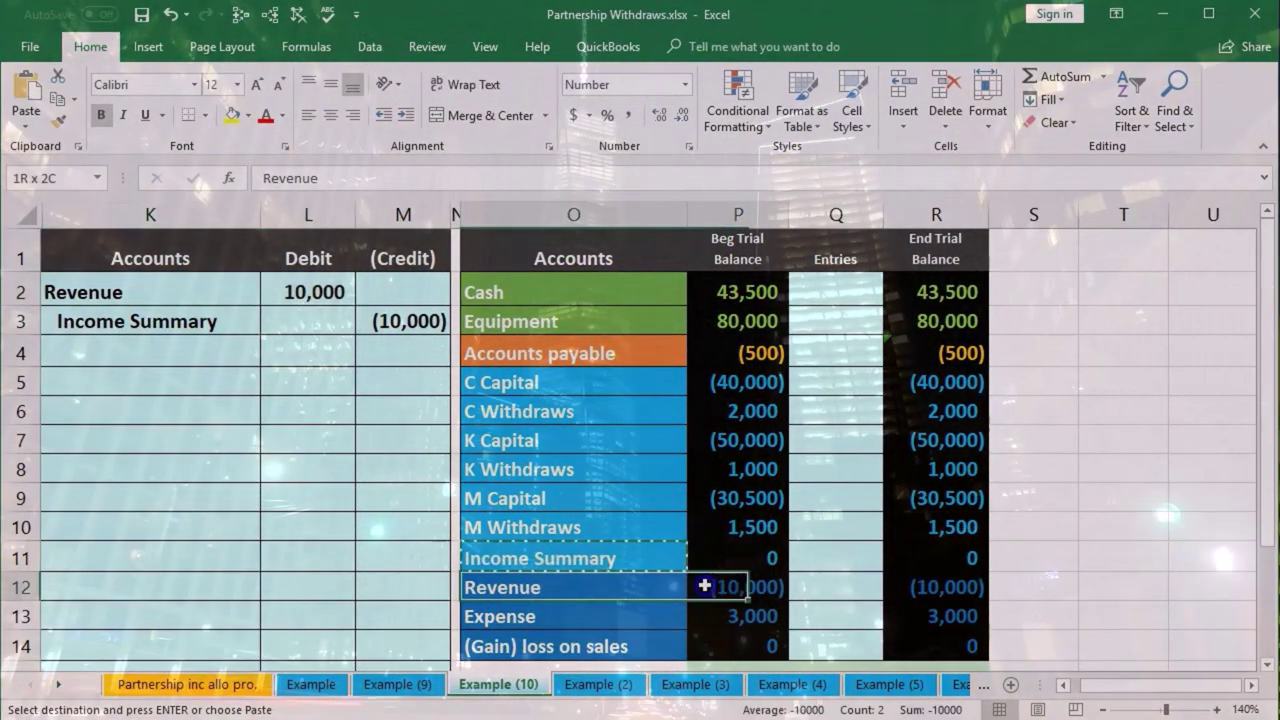
left_click(830, 592)
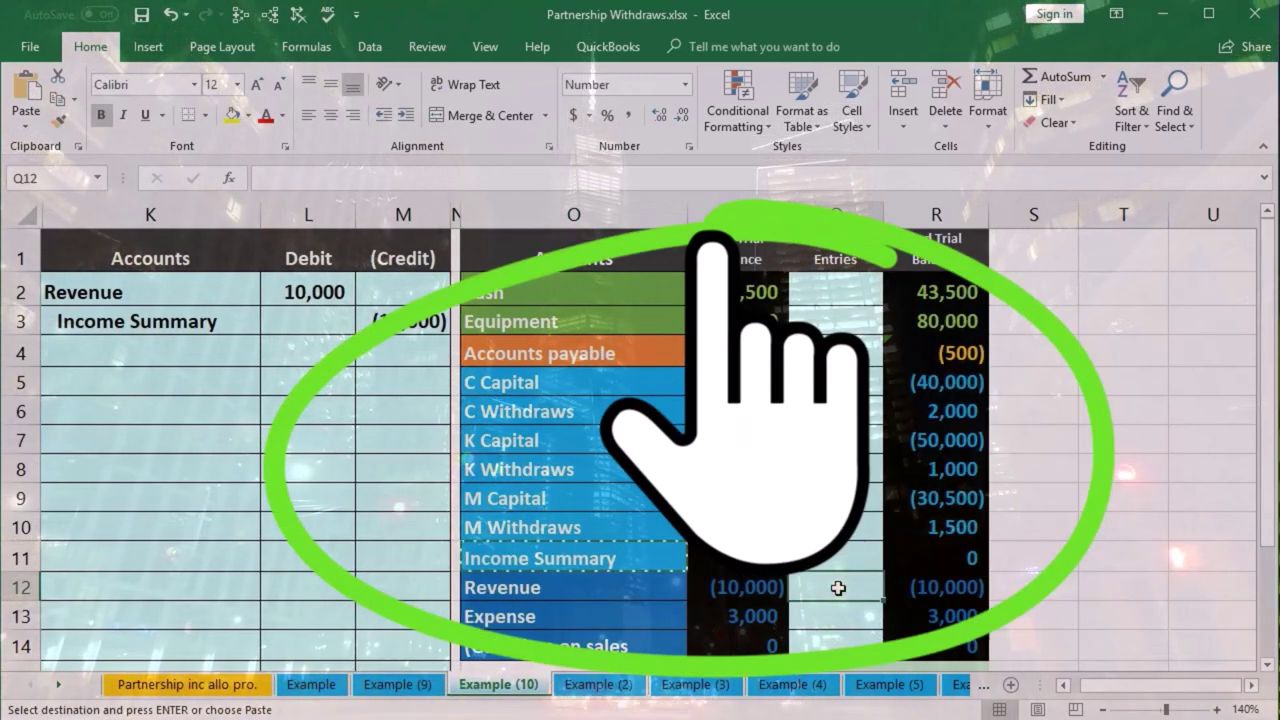
type("=")
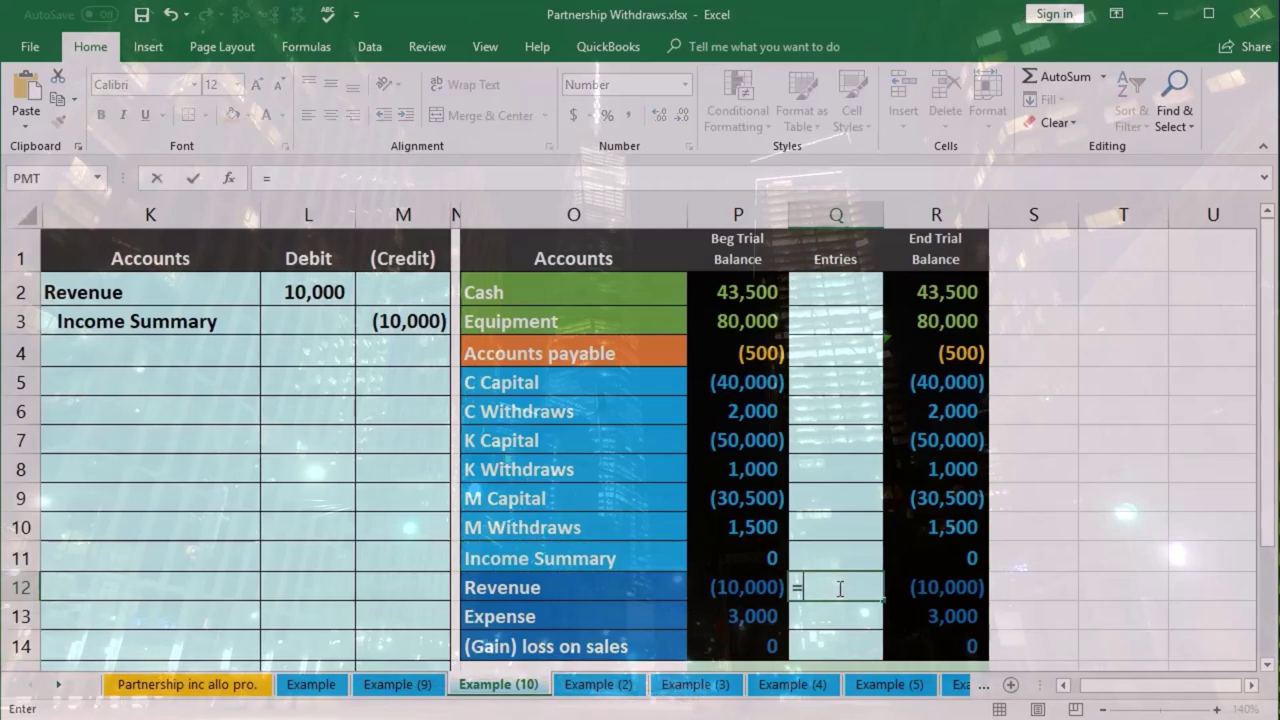
left_click(338, 296)
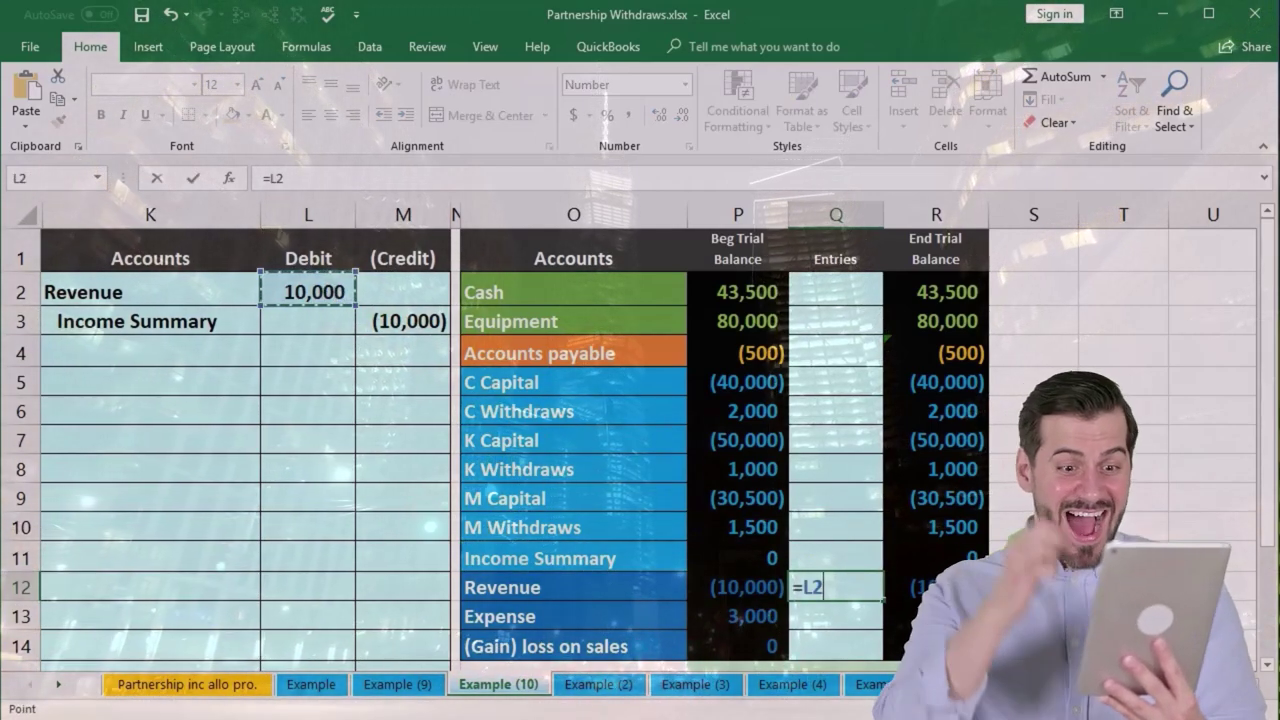
key("Return")
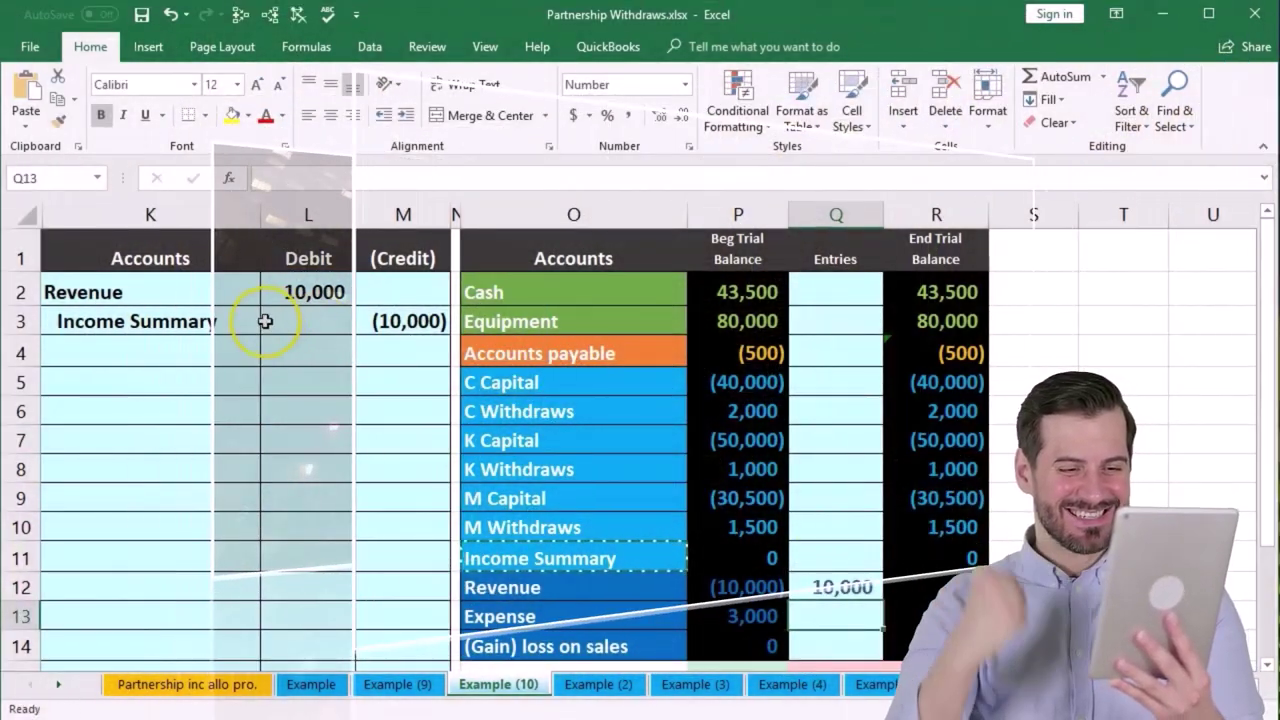
- Post the Income Summary credit to the trial balance Entries column by linking Q11 to M3
left_click_drag(265, 321, 430, 322)
left_click_drag(514, 560, 719, 551)
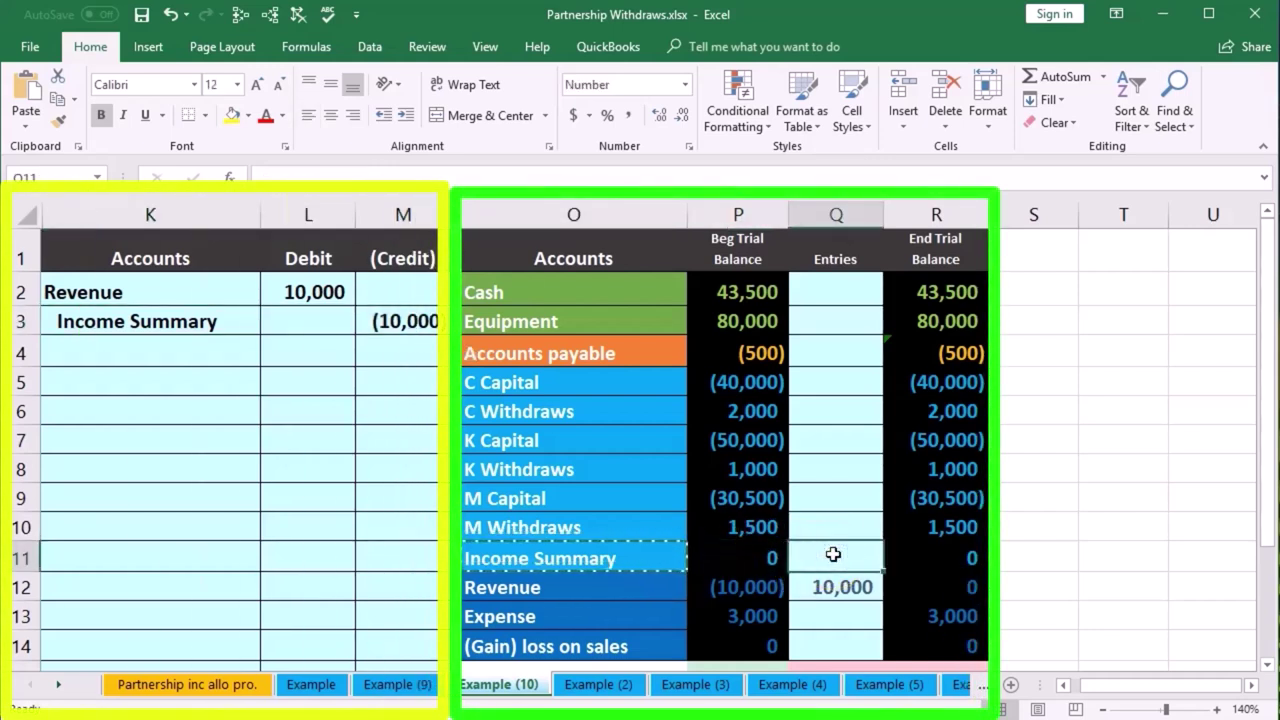
type("=")
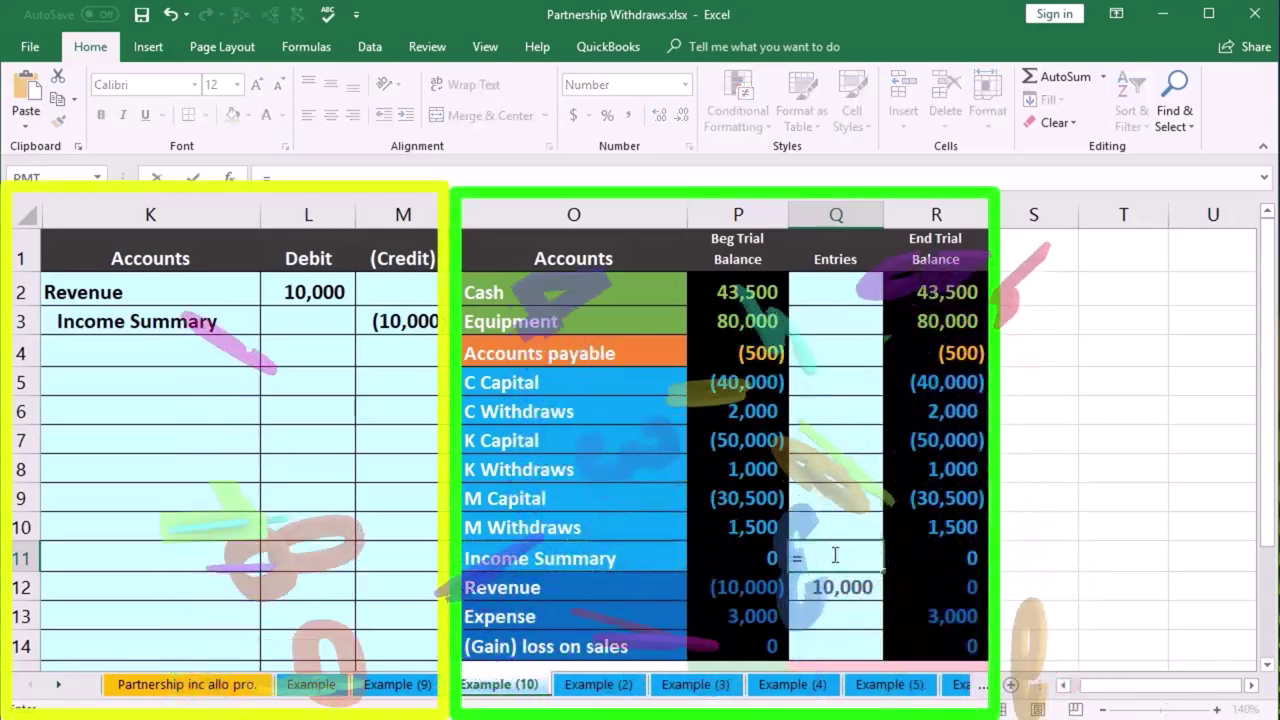
left_click(400, 321)
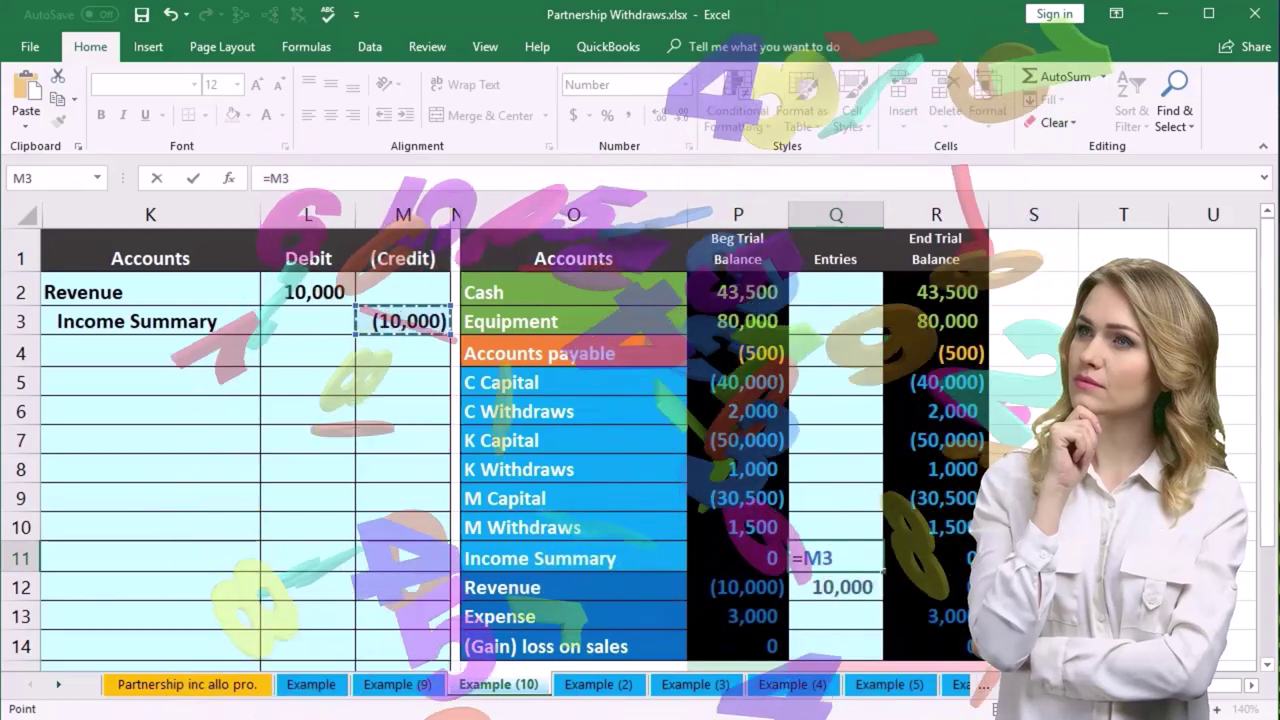
key("Return")
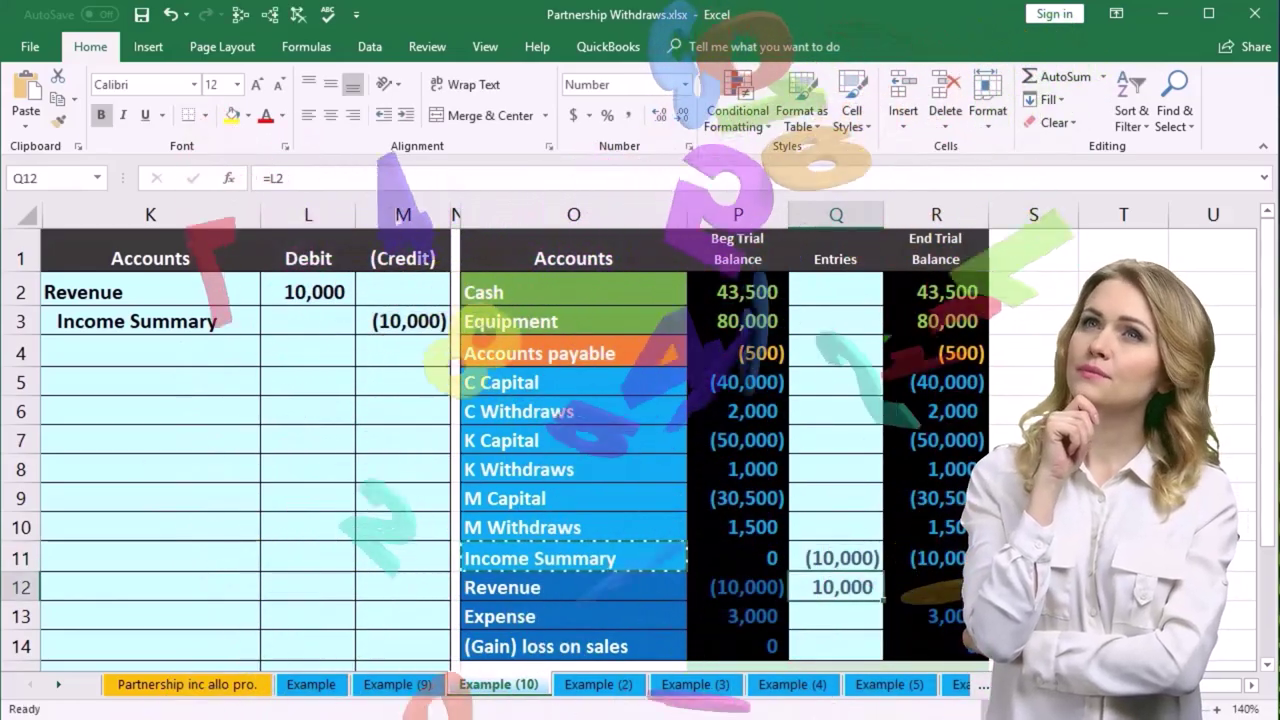
- Review the ending balances of Revenue and Income Summary and the beginning balance of Expense in the trial balance
left_click(925, 587)
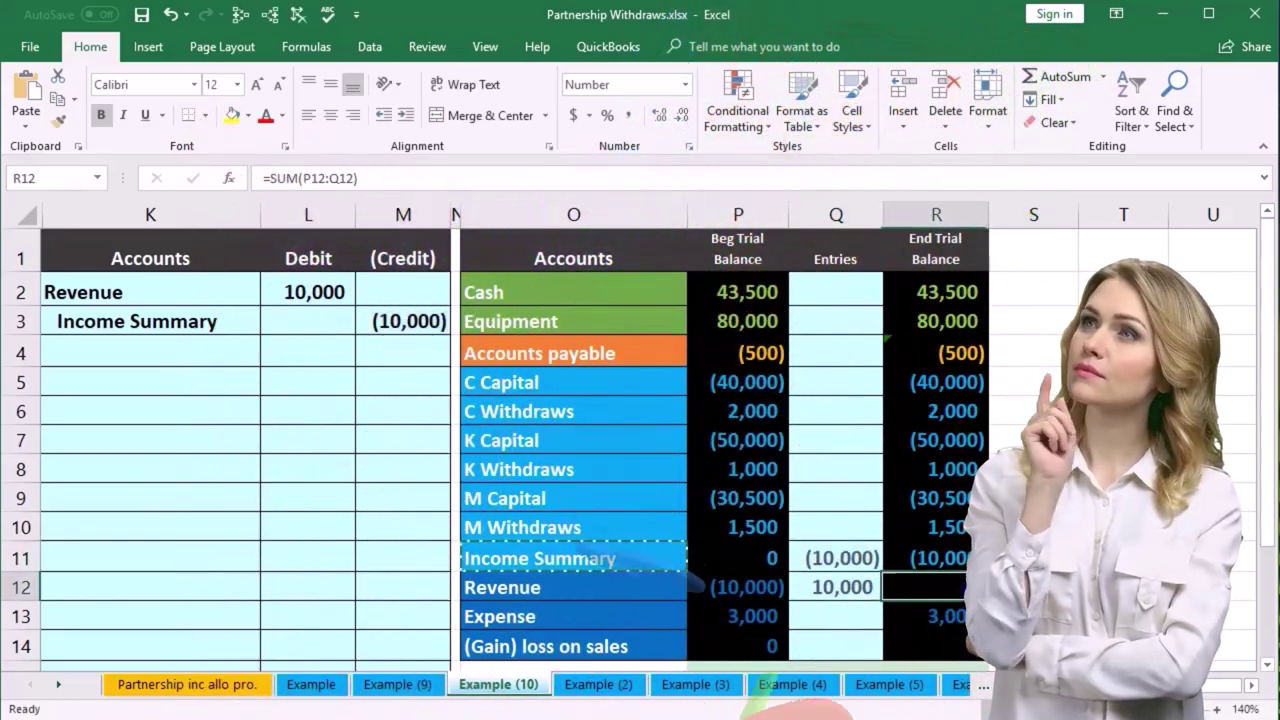
left_click(925, 558)
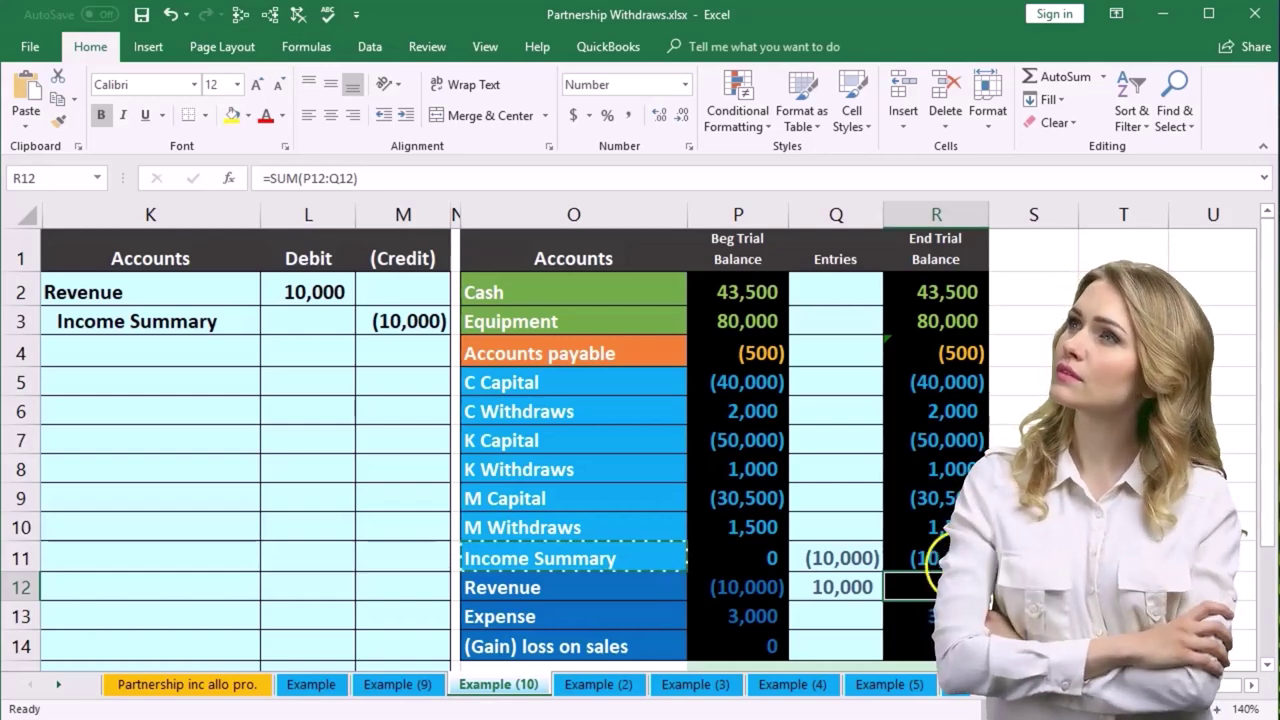
left_click(925, 587)
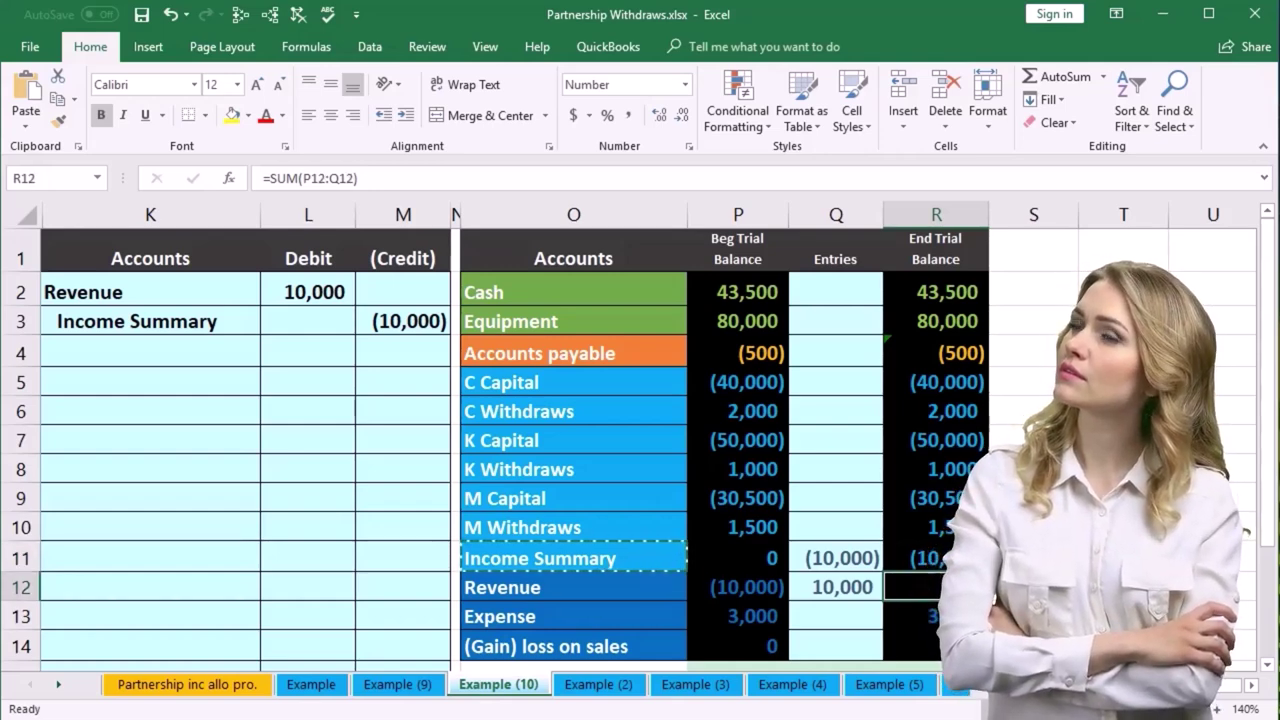
scroll(640, 450, "down", 1)
scroll(822, 562, "down", 1)
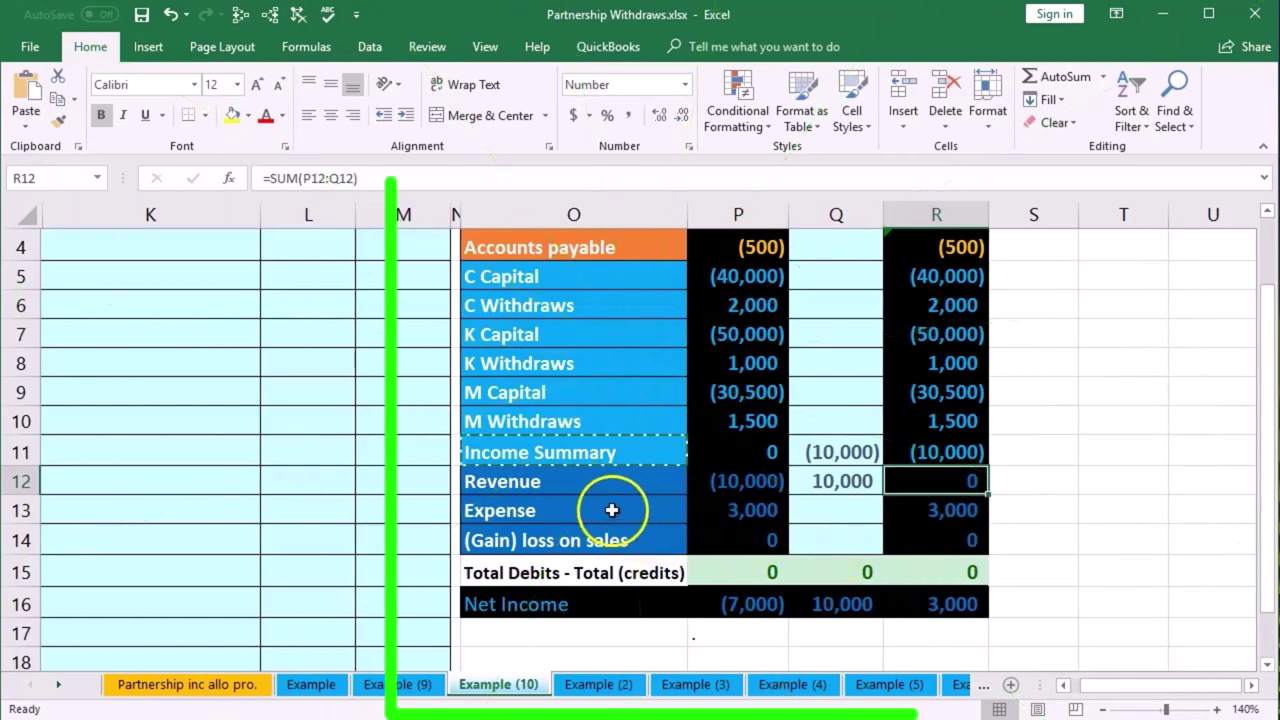
left_click_drag(609, 509, 691, 503)
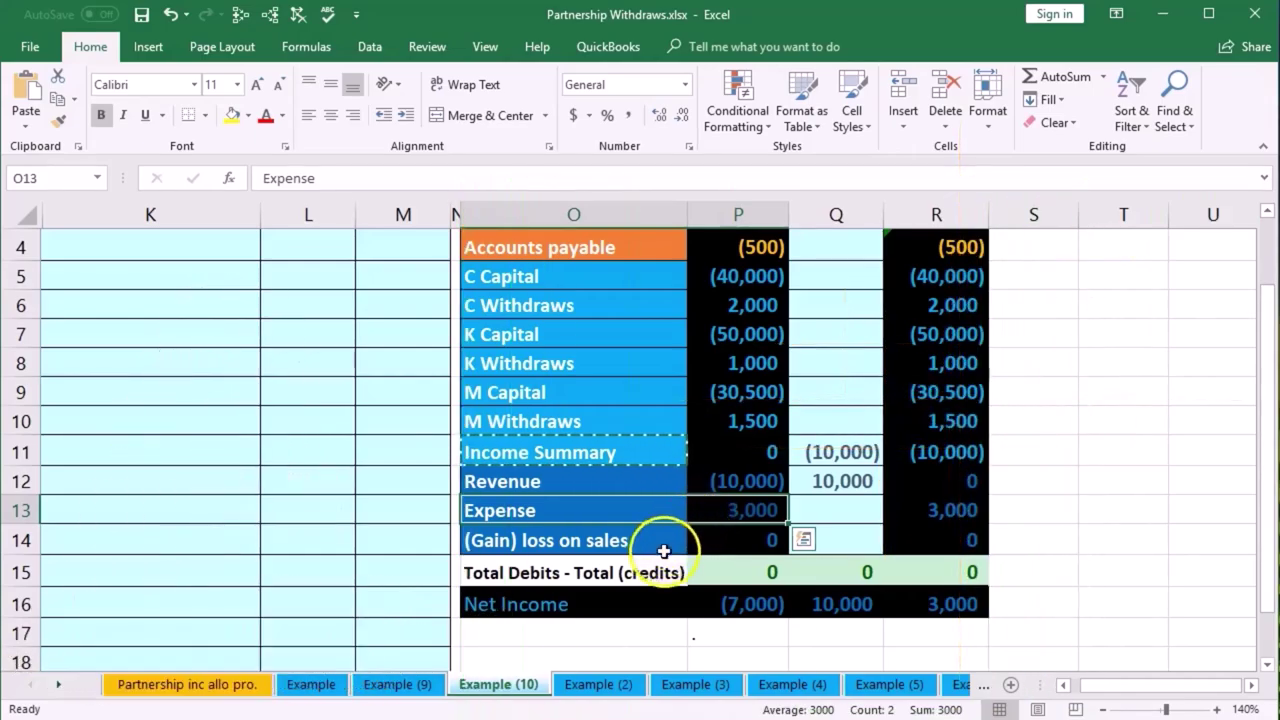
- Copy the Expense account name from the trial balance into K6 as values only
left_click(633, 507)
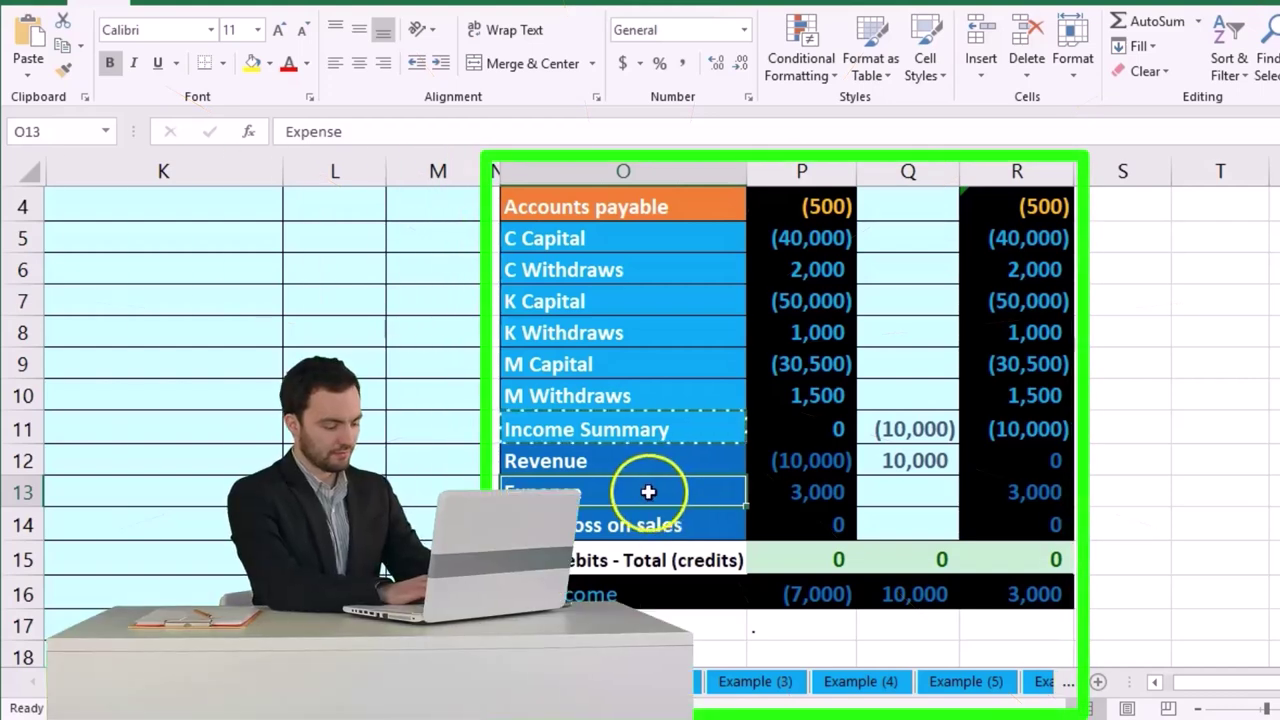
right_click(649, 492)
left_click(719, 48)
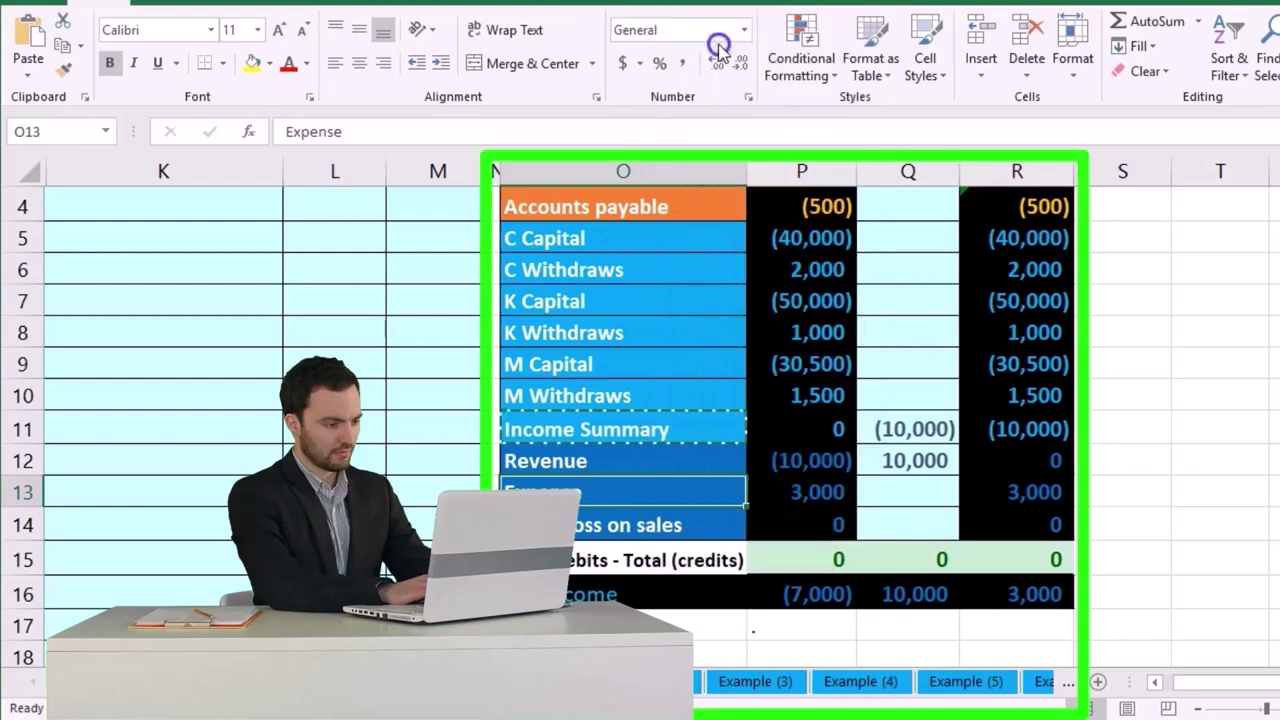
scroll(334, 342, "up", 1)
left_click(210, 325)
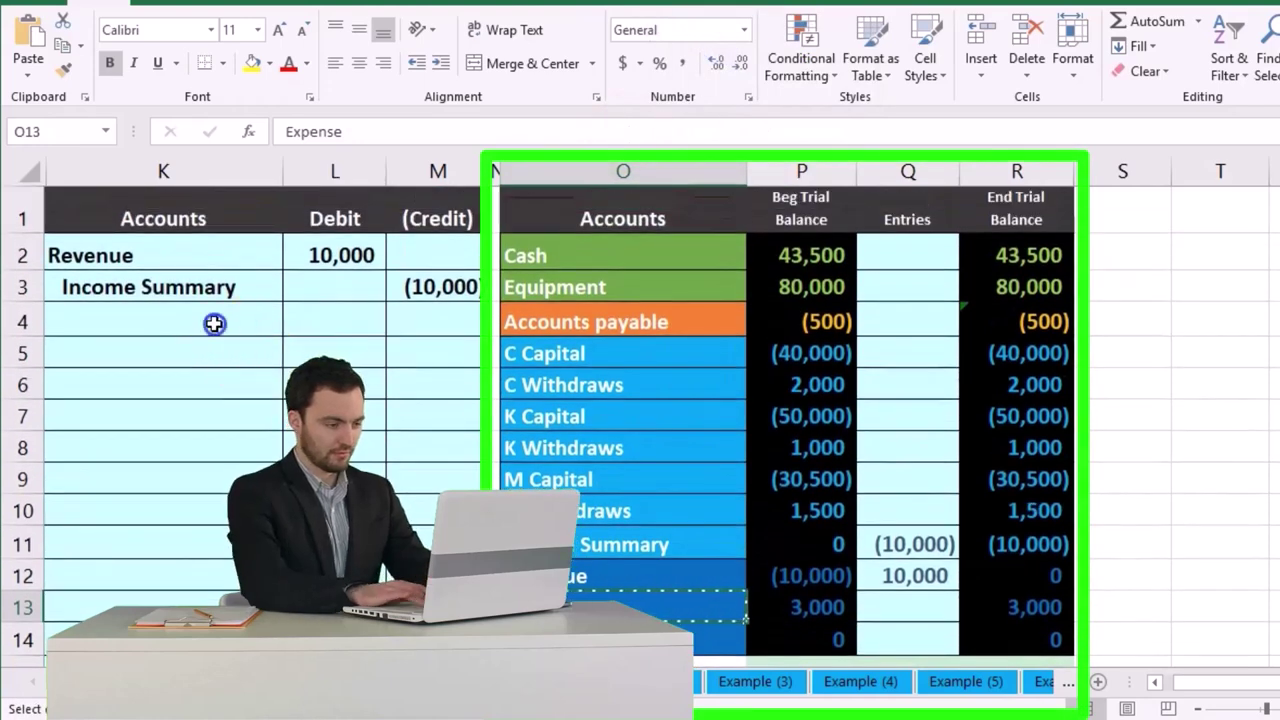
left_click(201, 351)
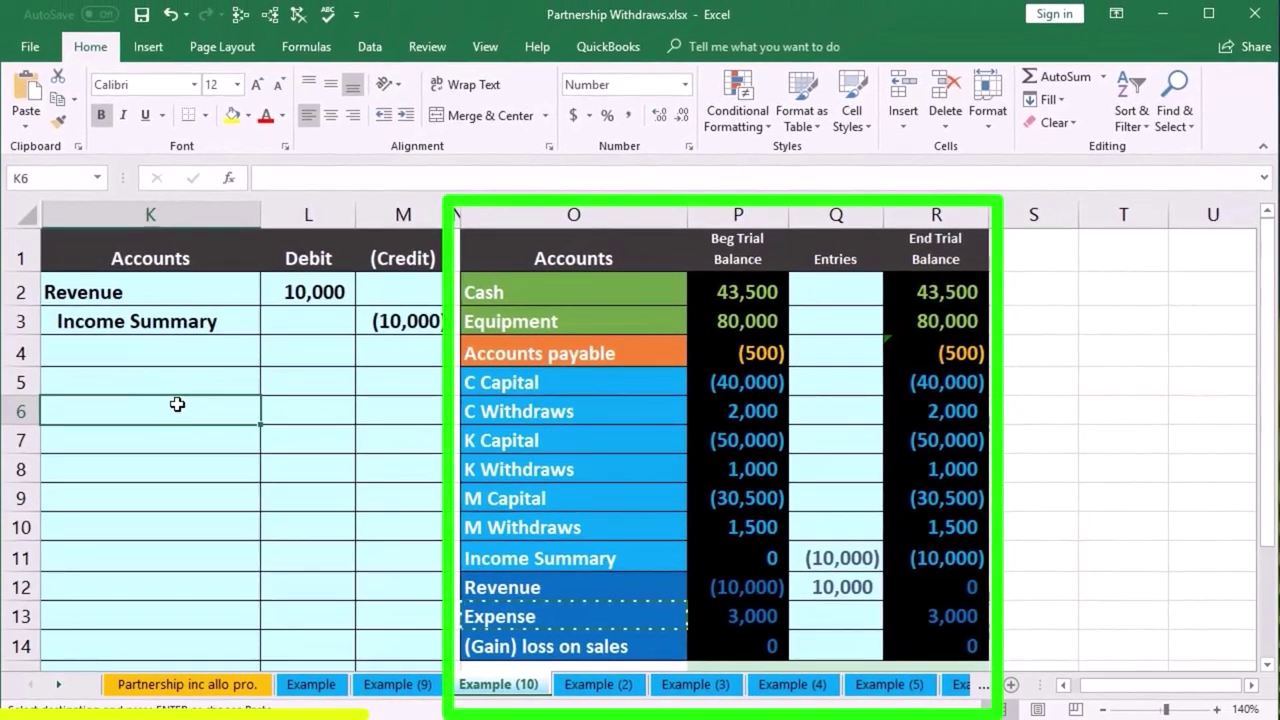
right_click(177, 404)
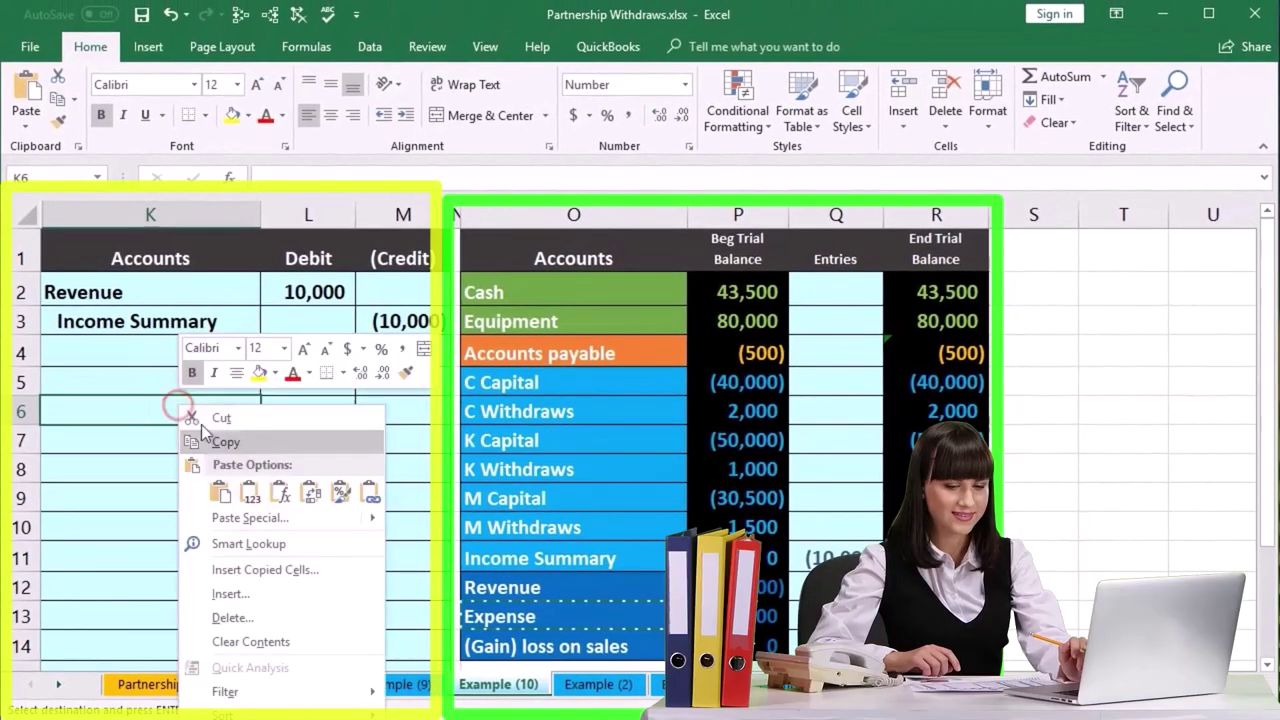
left_click(257, 497)
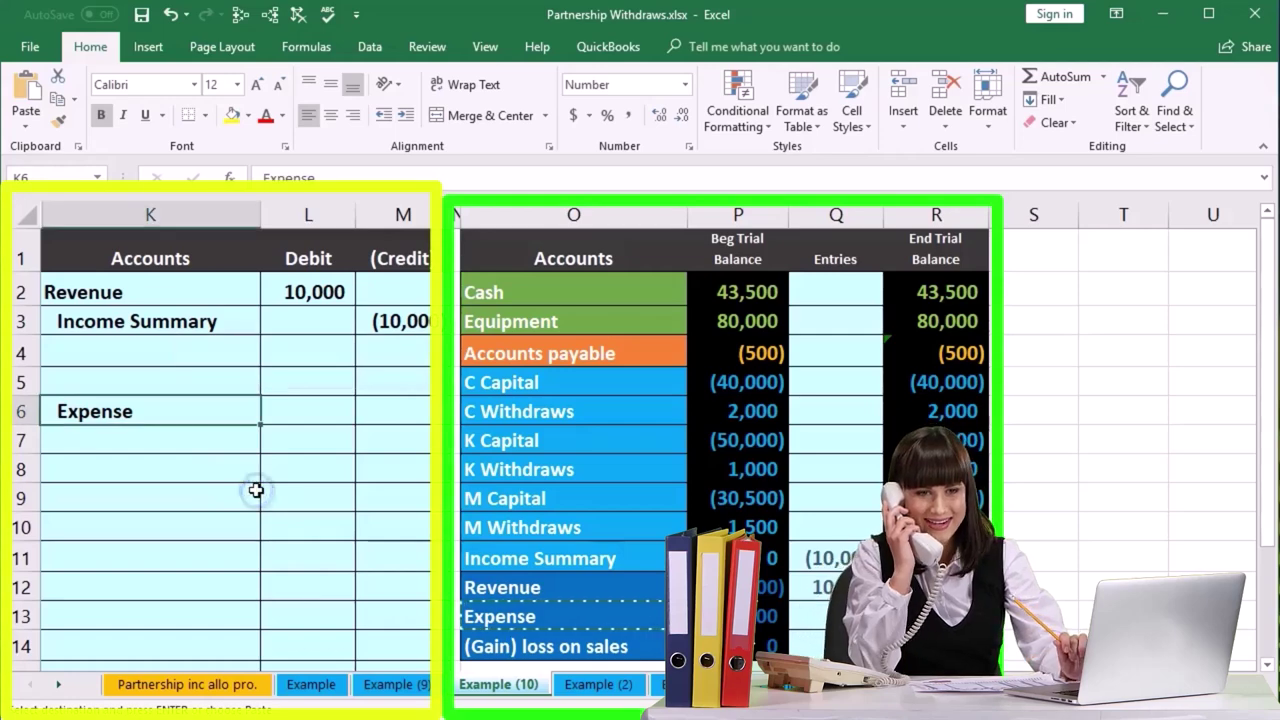
- Enter an Expense credit of -3000 in M6 and the offsetting debit formula -M6 in L5
left_click(382, 419)
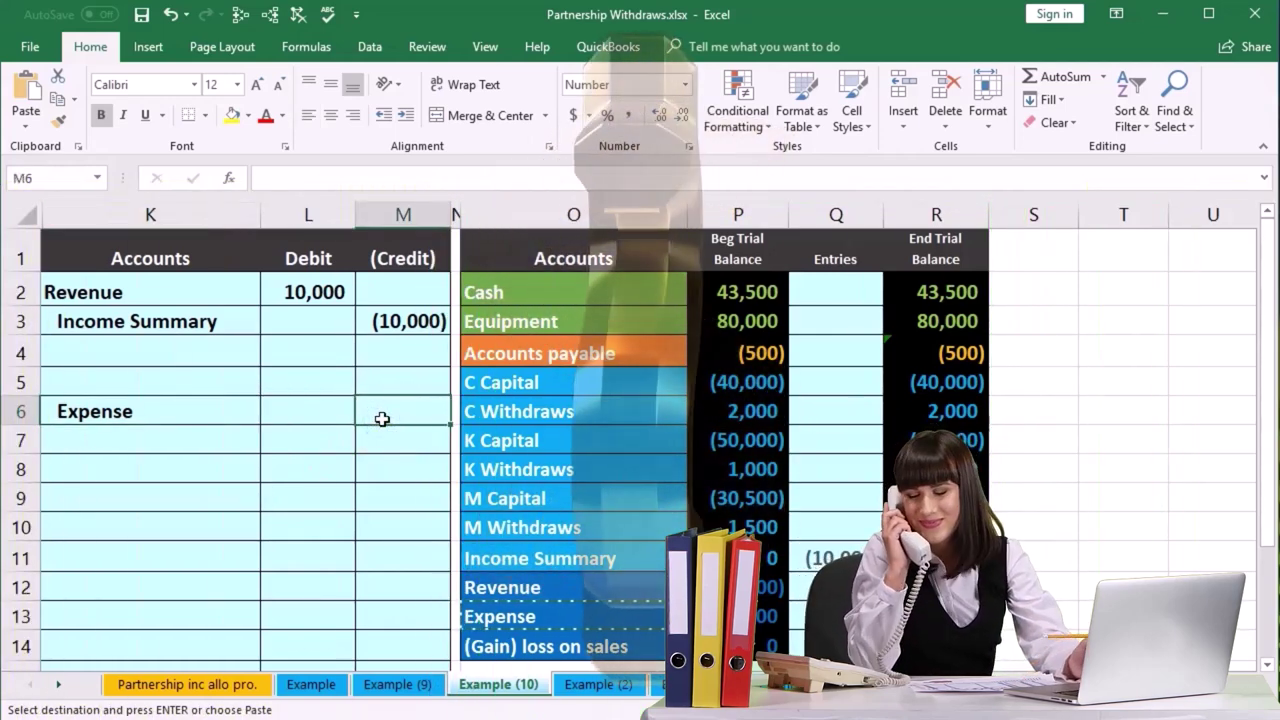
type("-3000")
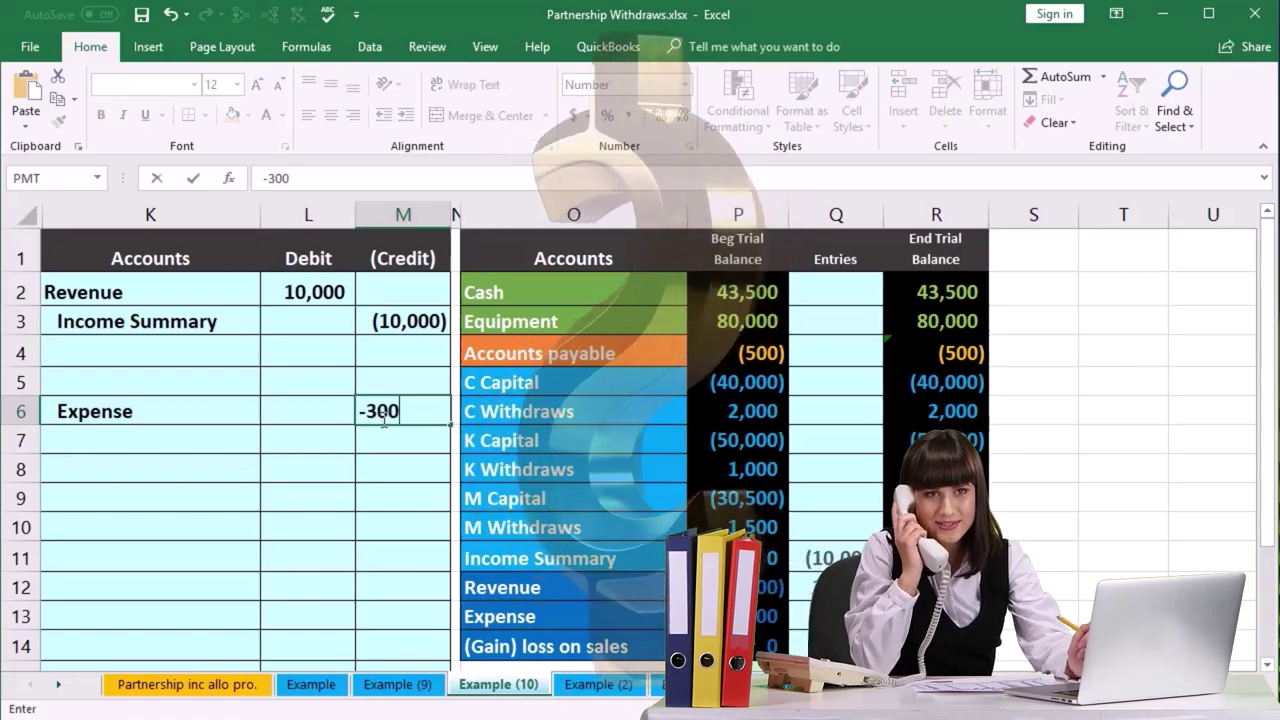
key("Return")
key("Up")
key("Up")
key("Left")
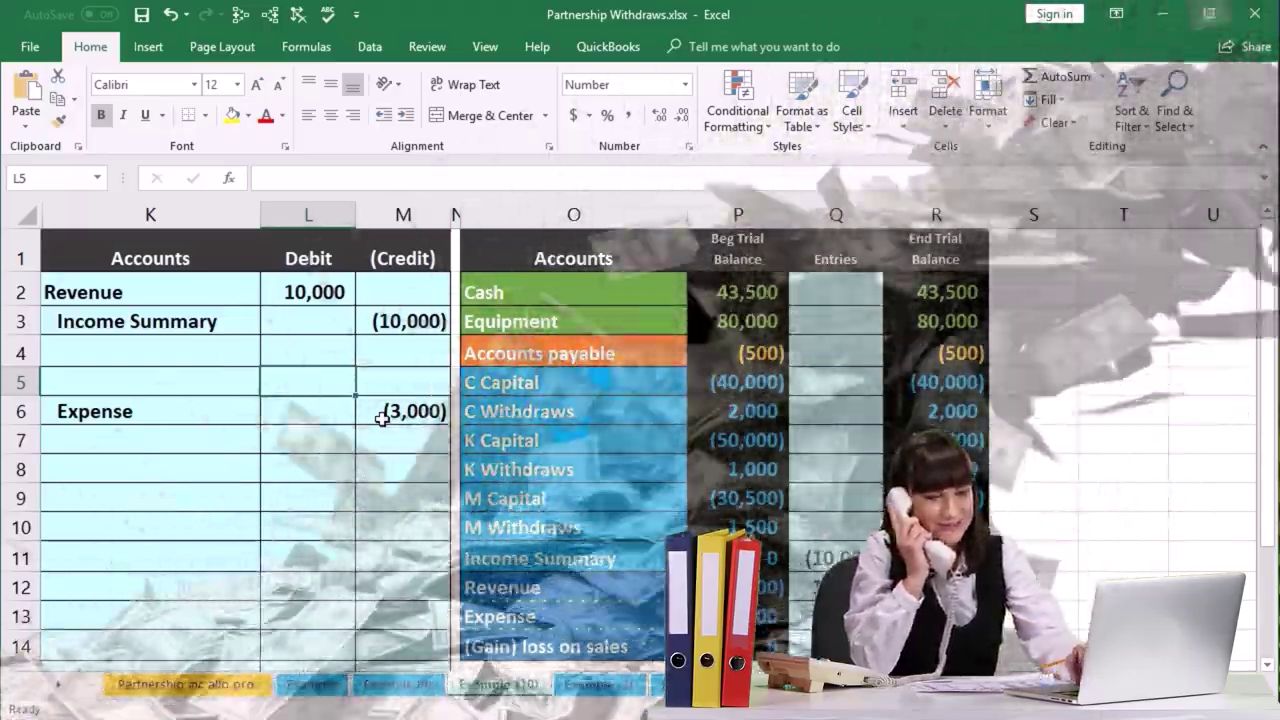
type("-")
left_click(382, 418)
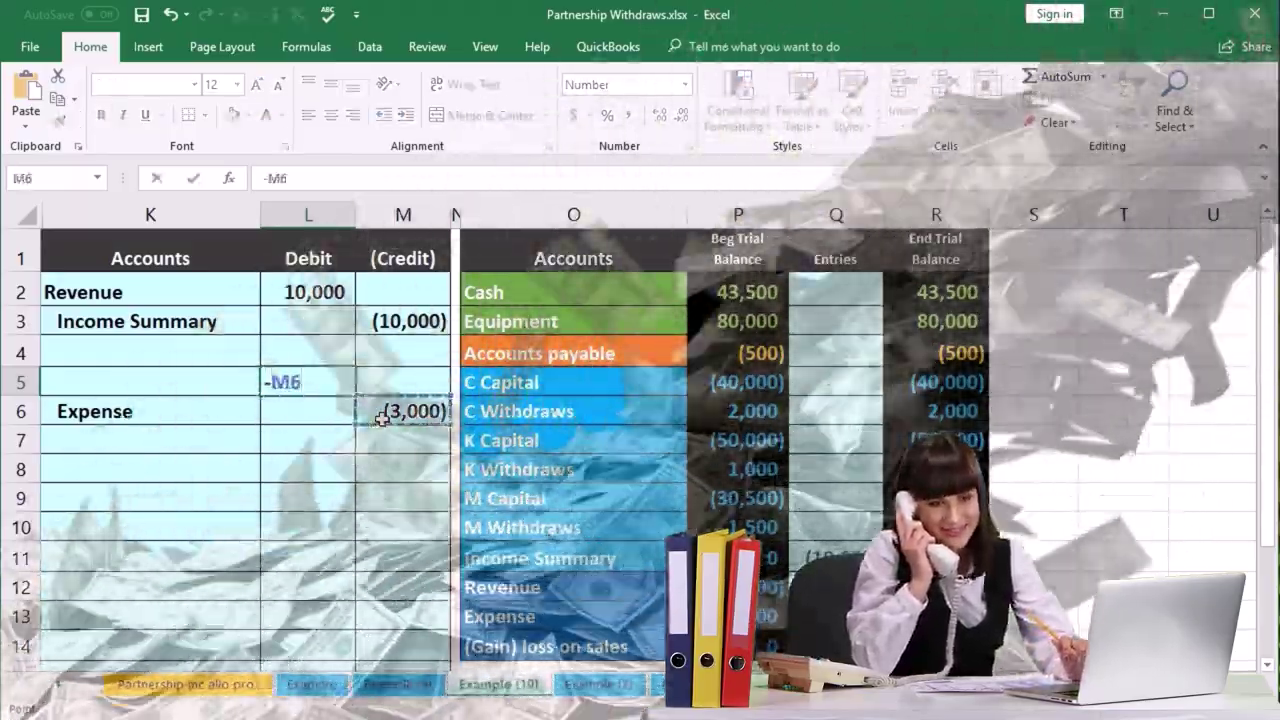
key("Return")
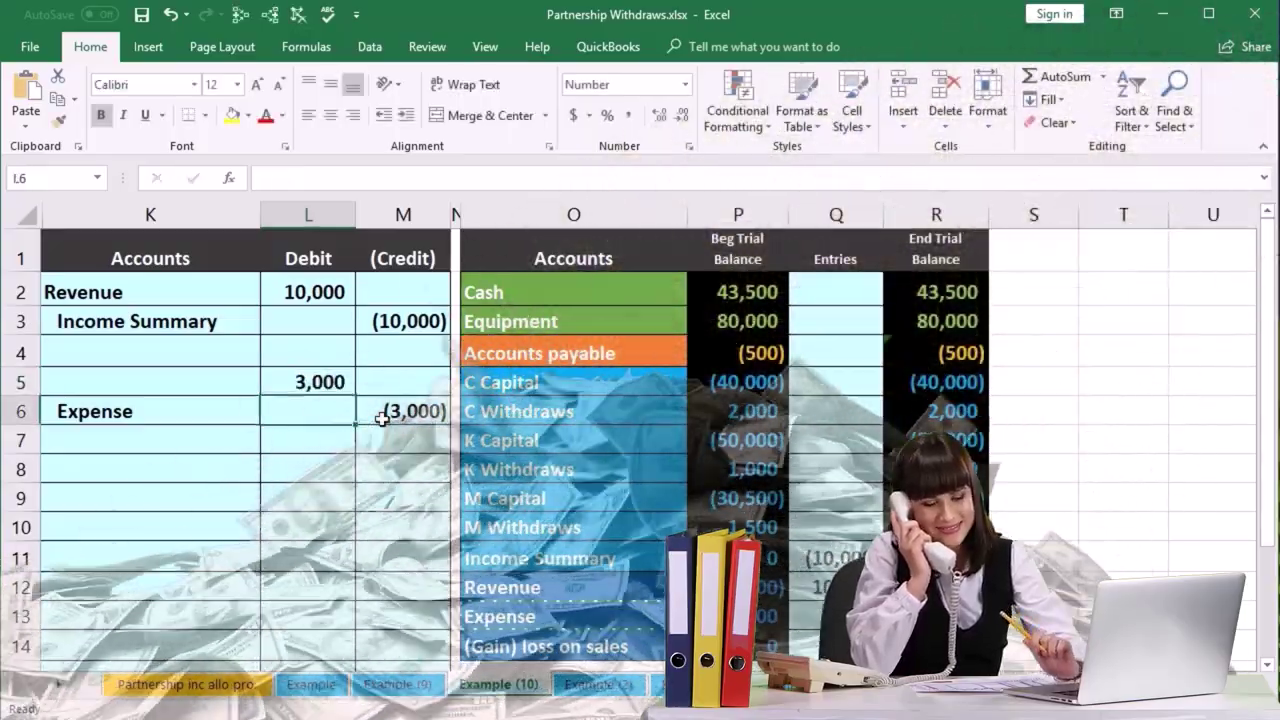
- Copy the Income Summary account name from the trial balance into K5 as values only
left_click(200, 381)
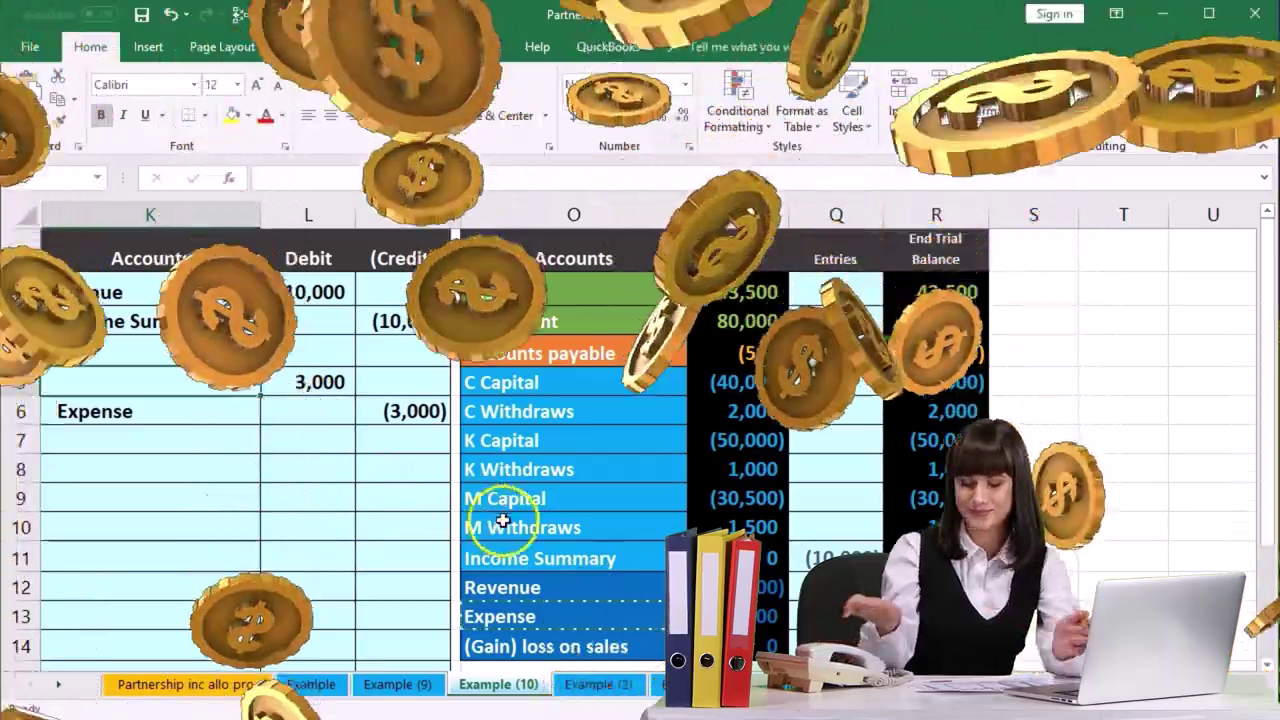
left_click(558, 557)
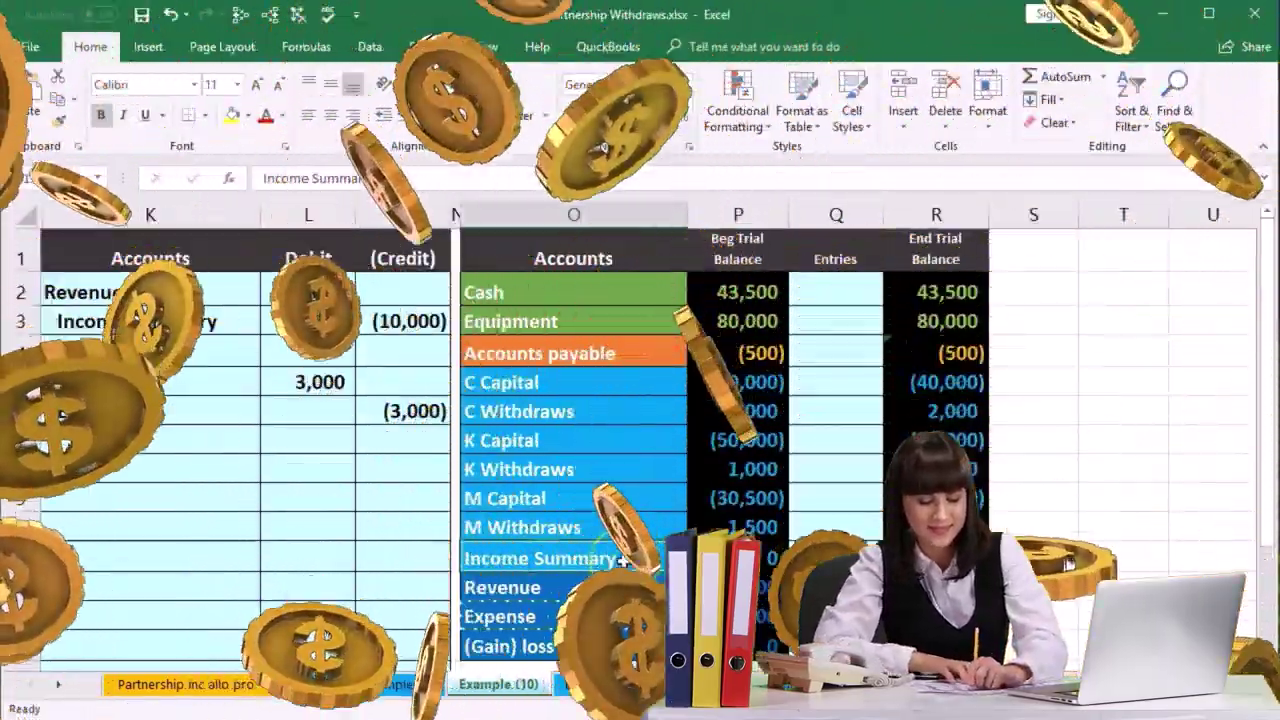
right_click(624, 560)
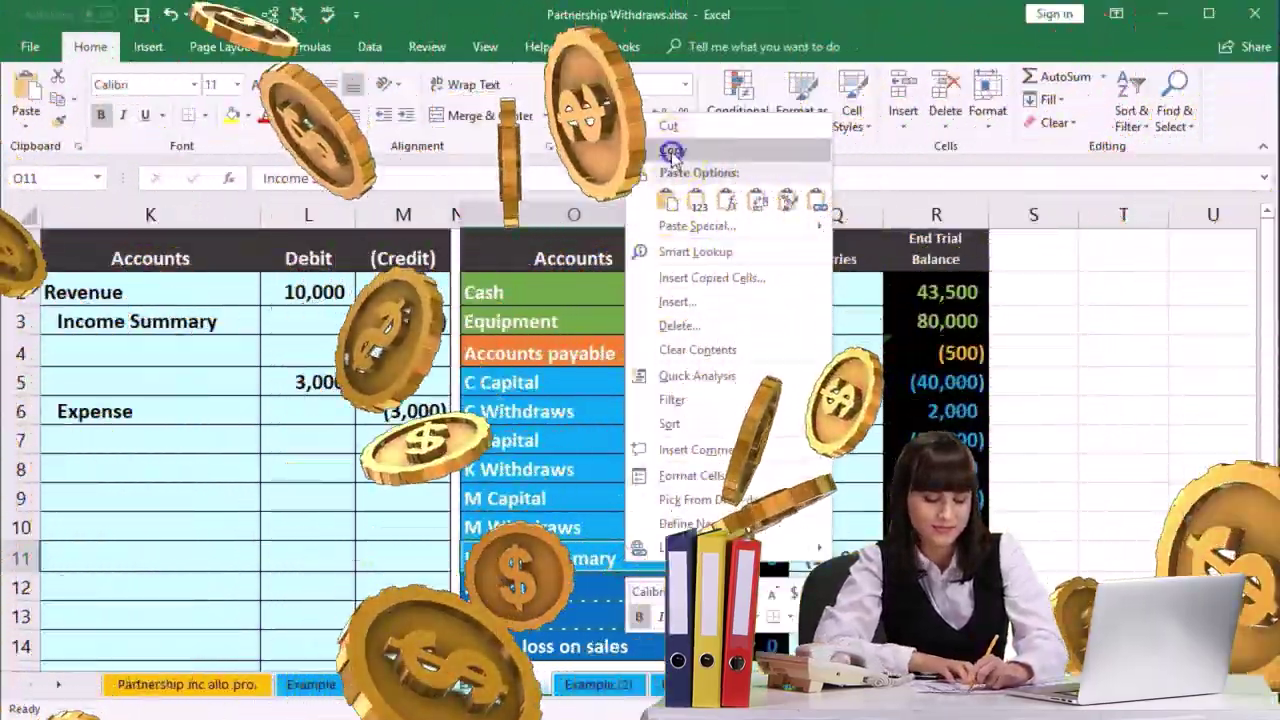
left_click(672, 150)
left_click(405, 312)
left_click(200, 386)
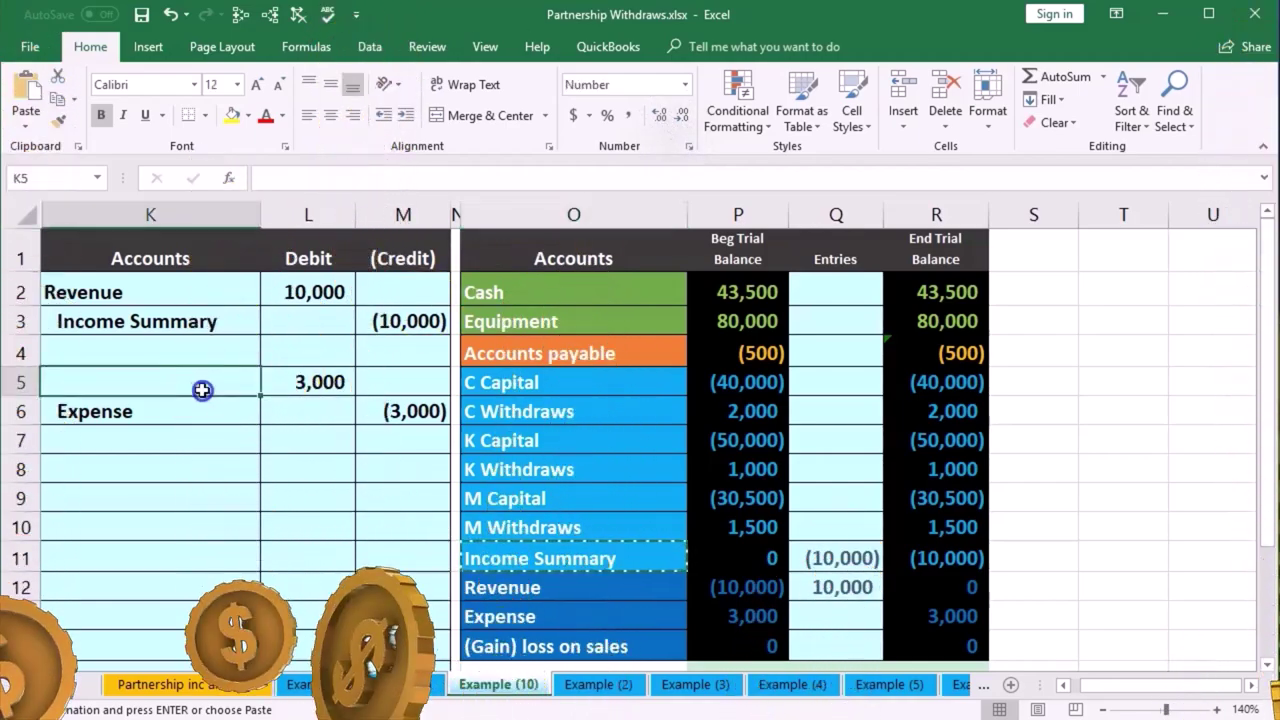
right_click(202, 390)
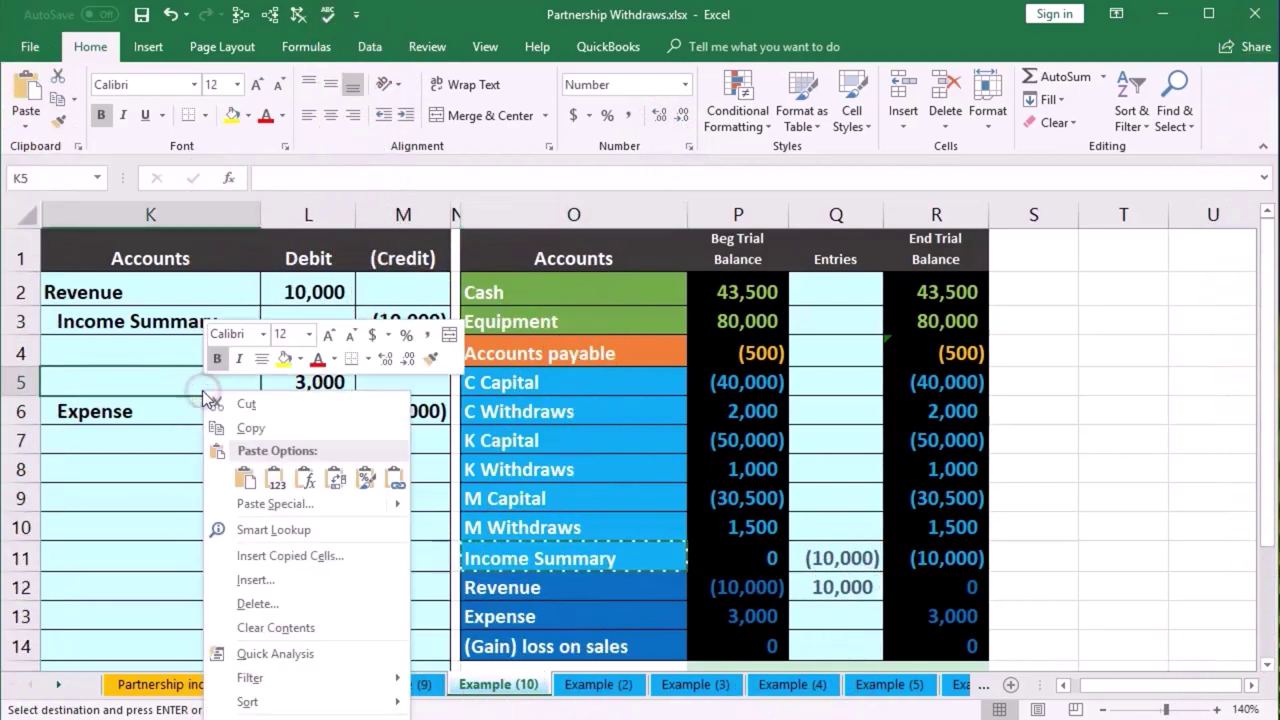
left_click(272, 480)
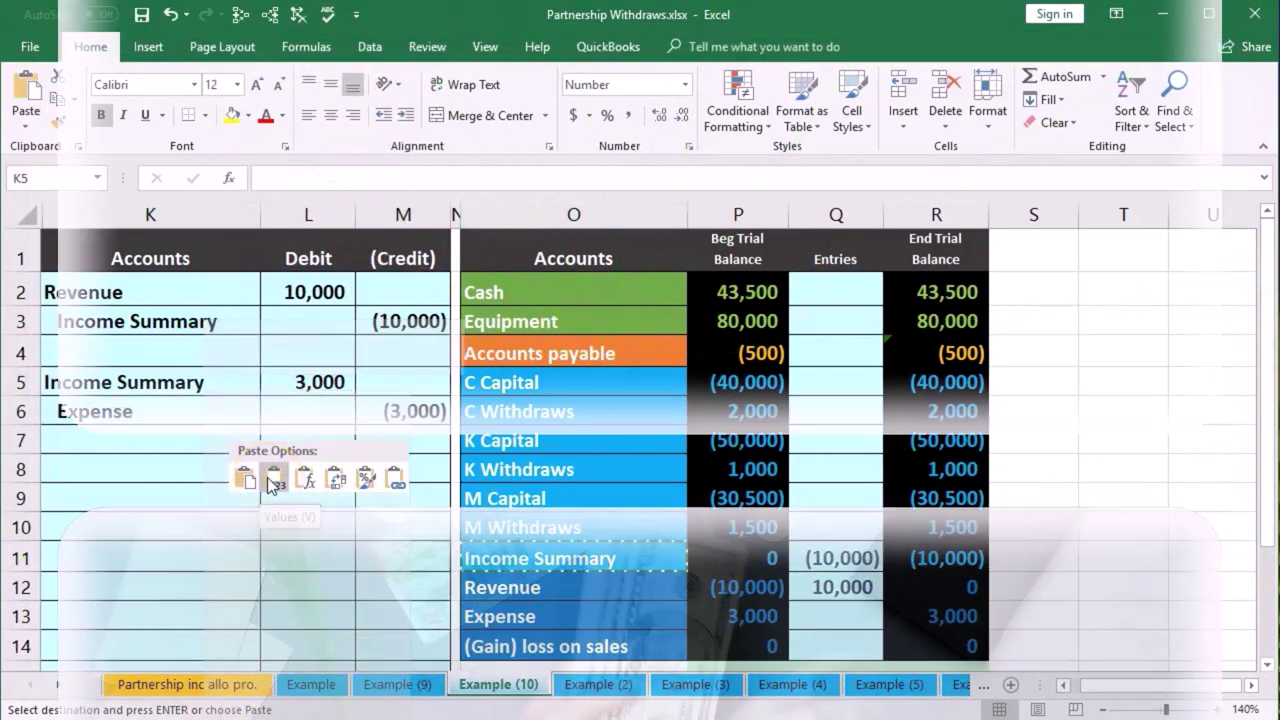
left_click(271, 479)
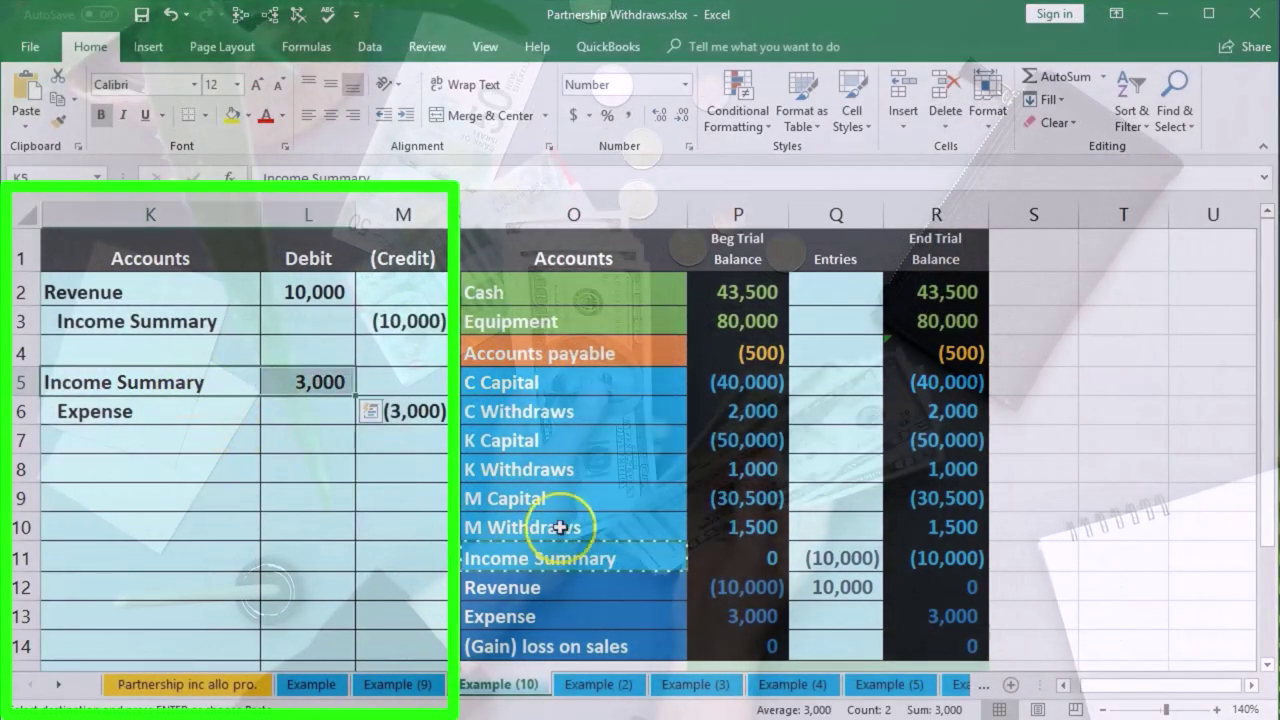
- Post the Income Summary debit by extending the Entries formula in Q11 to =M3+L5
left_click_drag(590, 555, 705, 553)
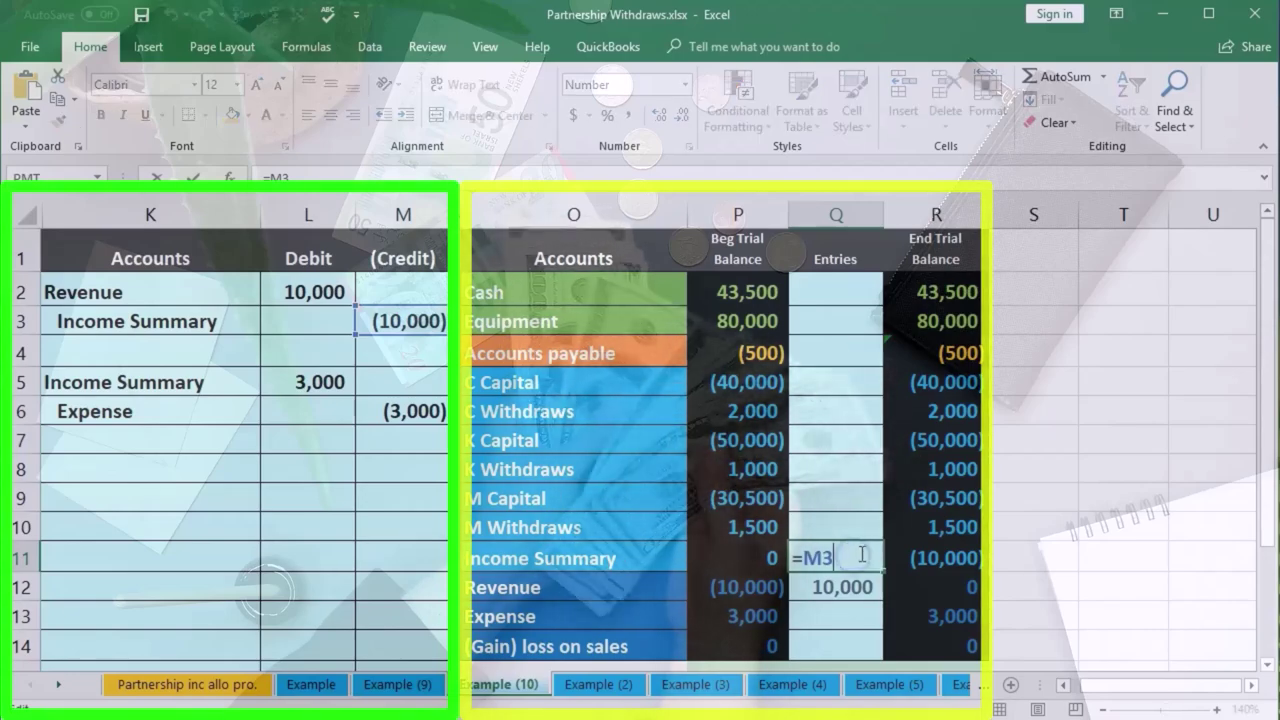
type("+")
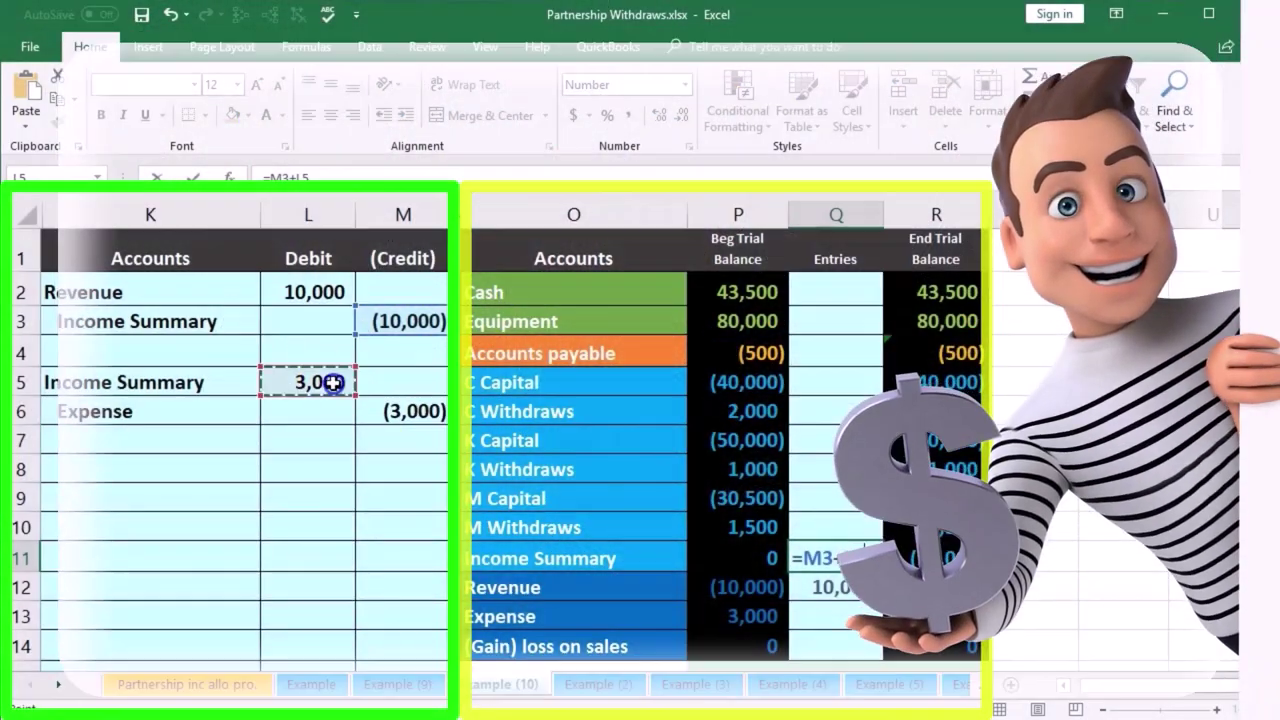
left_click(330, 381)
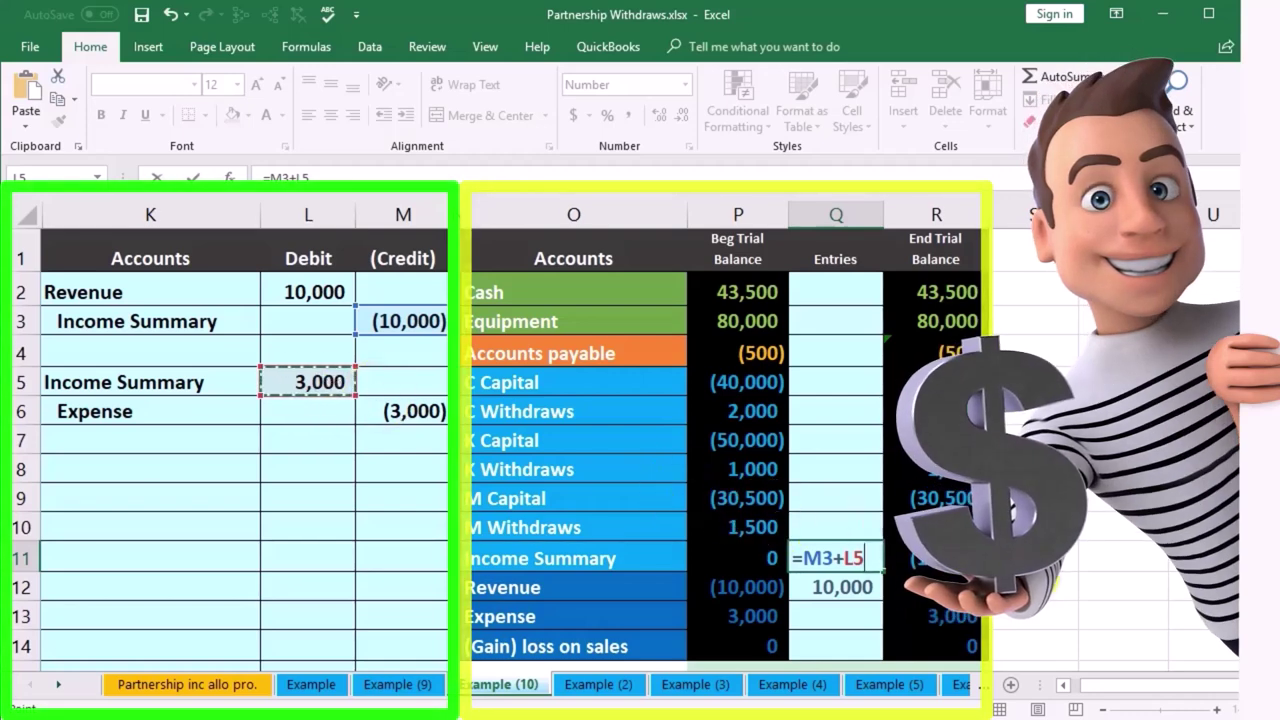
key("Return")
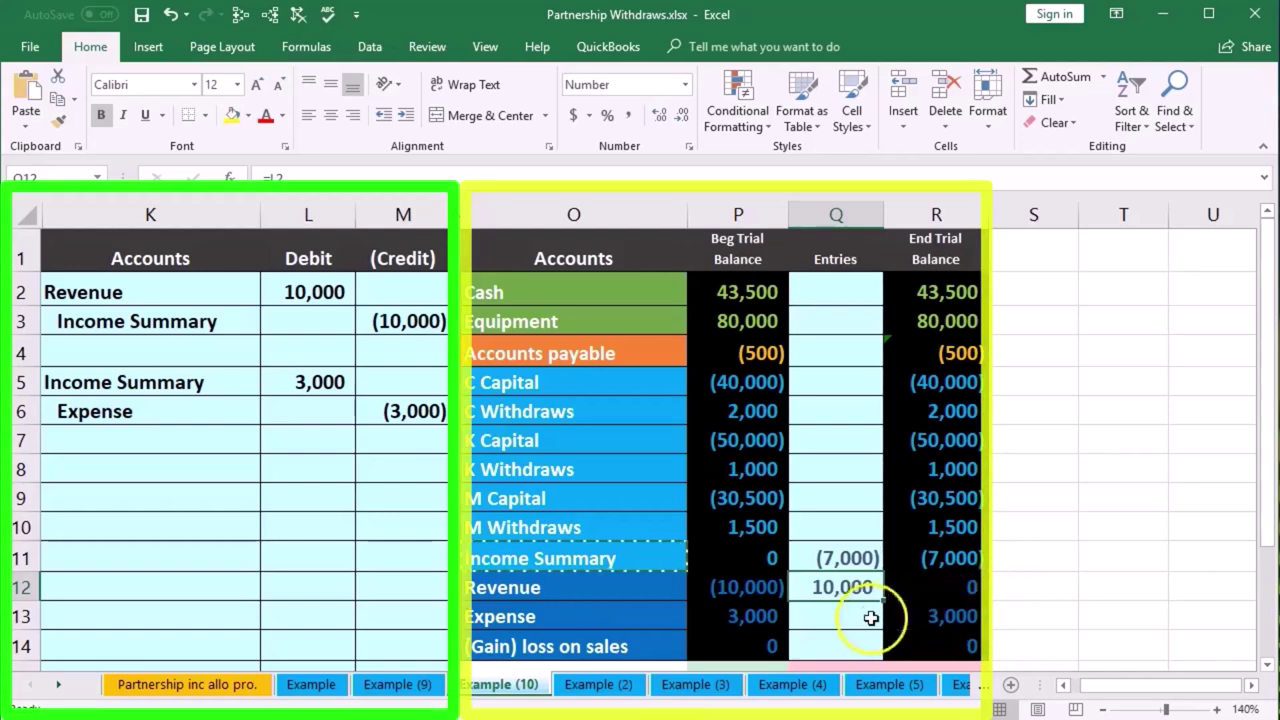
- Post the Expense credit to the trial balance Entries column by linking Q13 to M6
left_click_drag(255, 411, 415, 411)
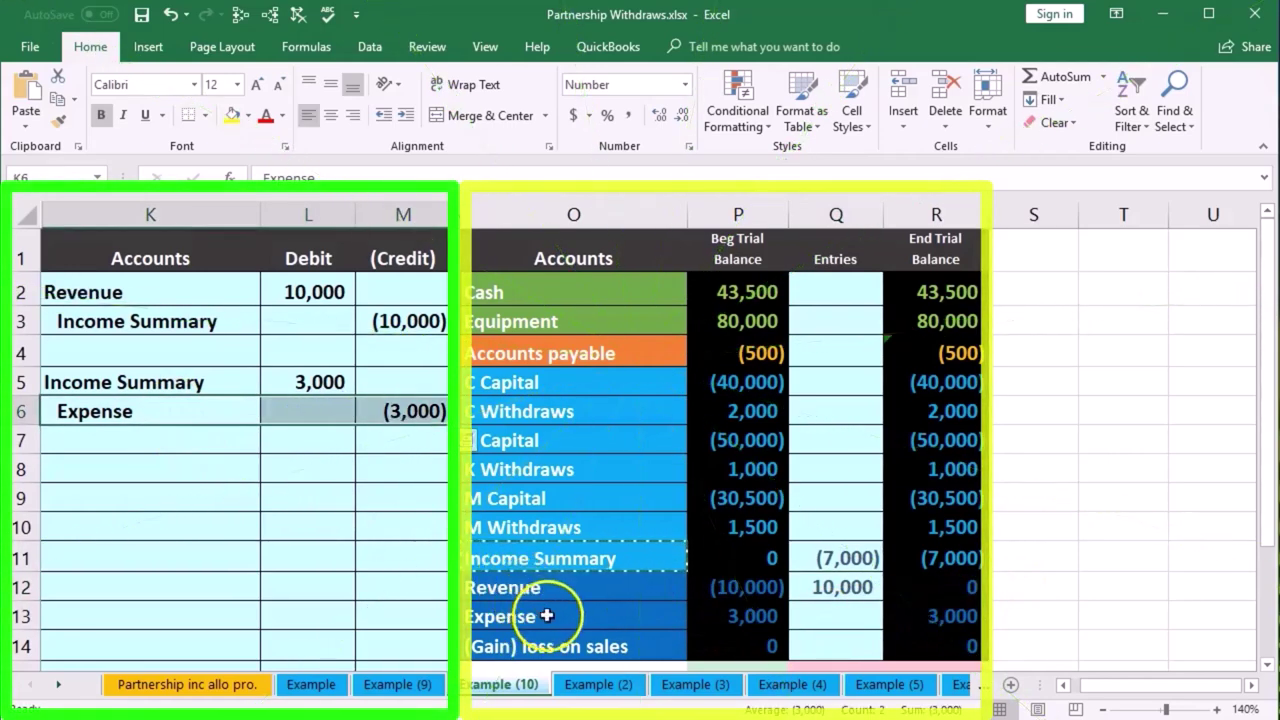
left_click(750, 616)
left_click(838, 619)
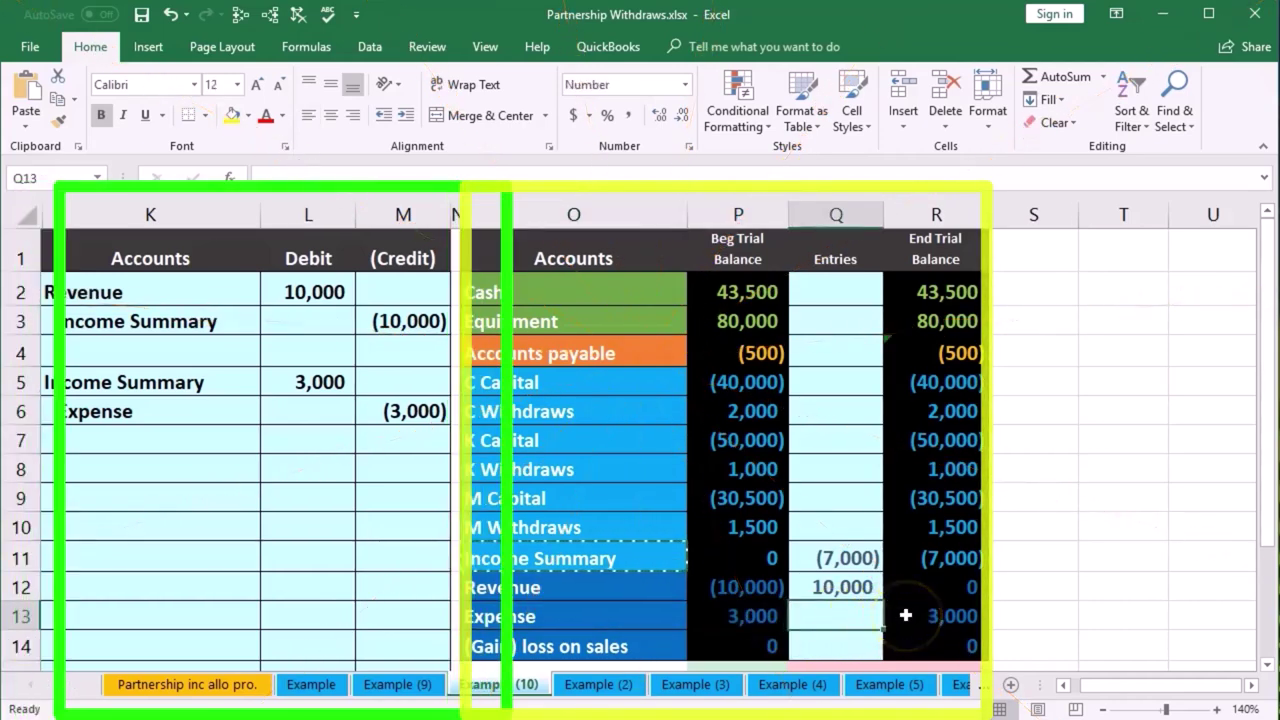
type("=")
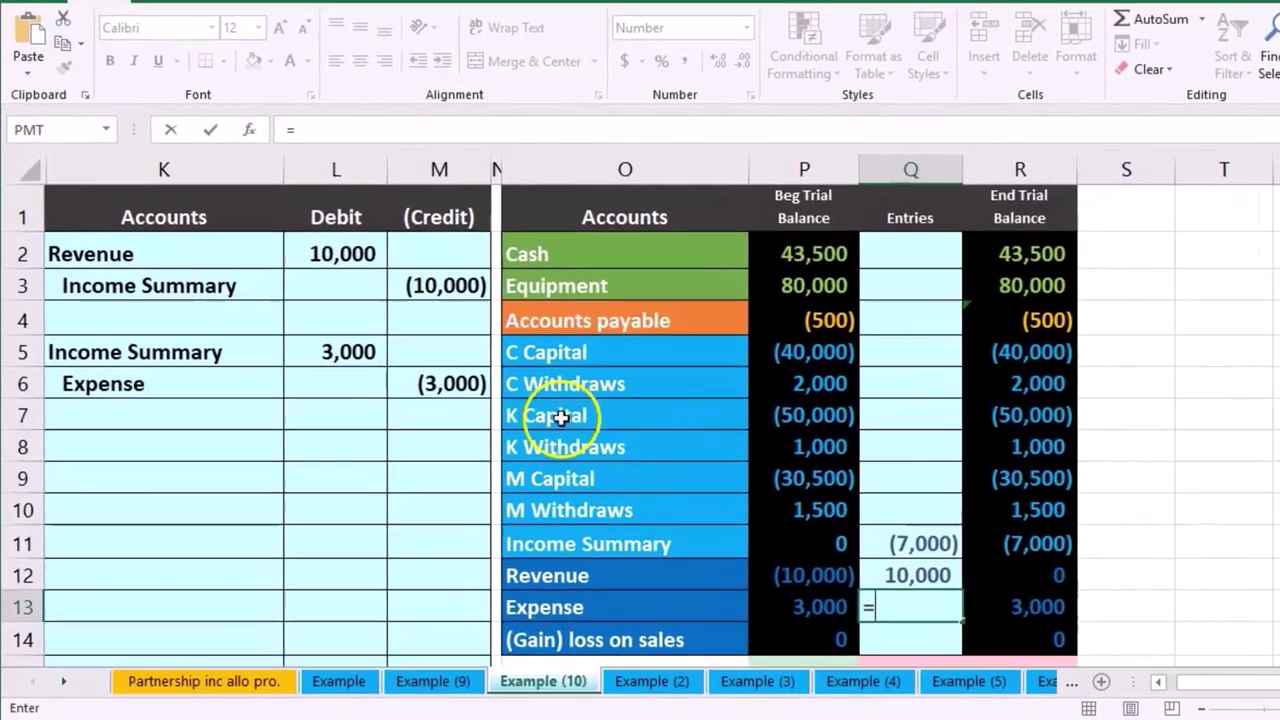
left_click(403, 411)
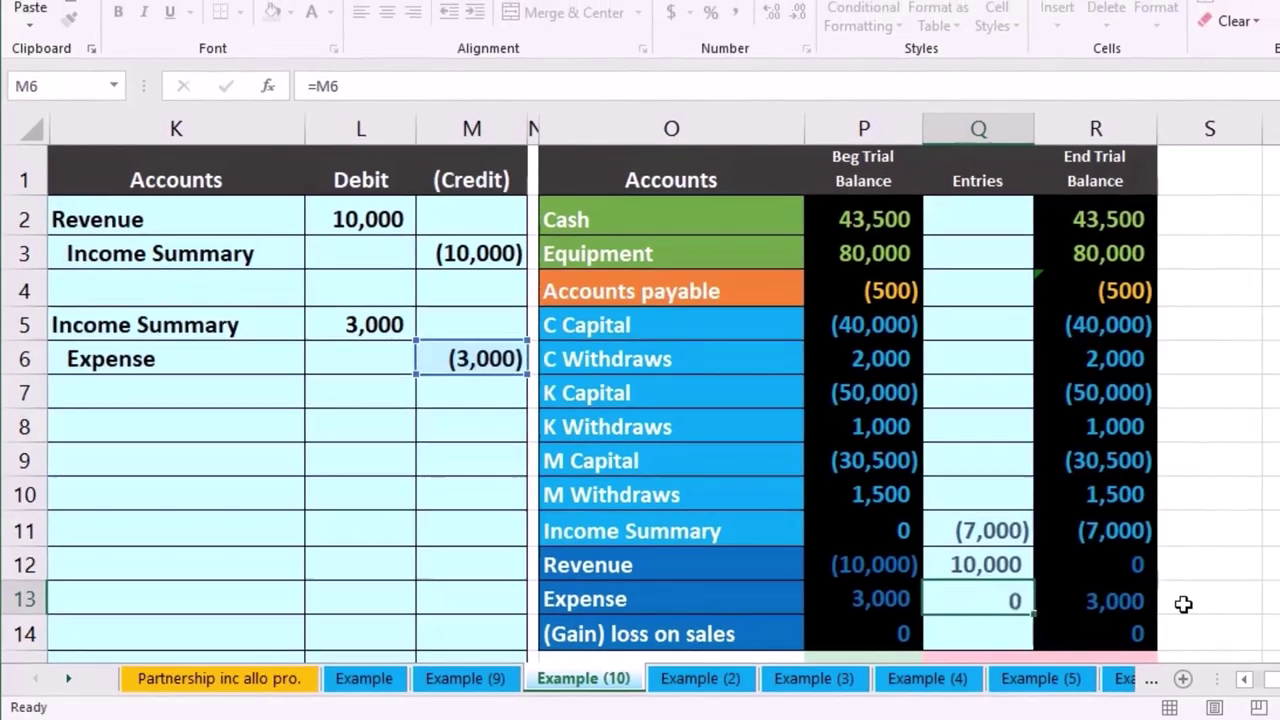
key("Return")
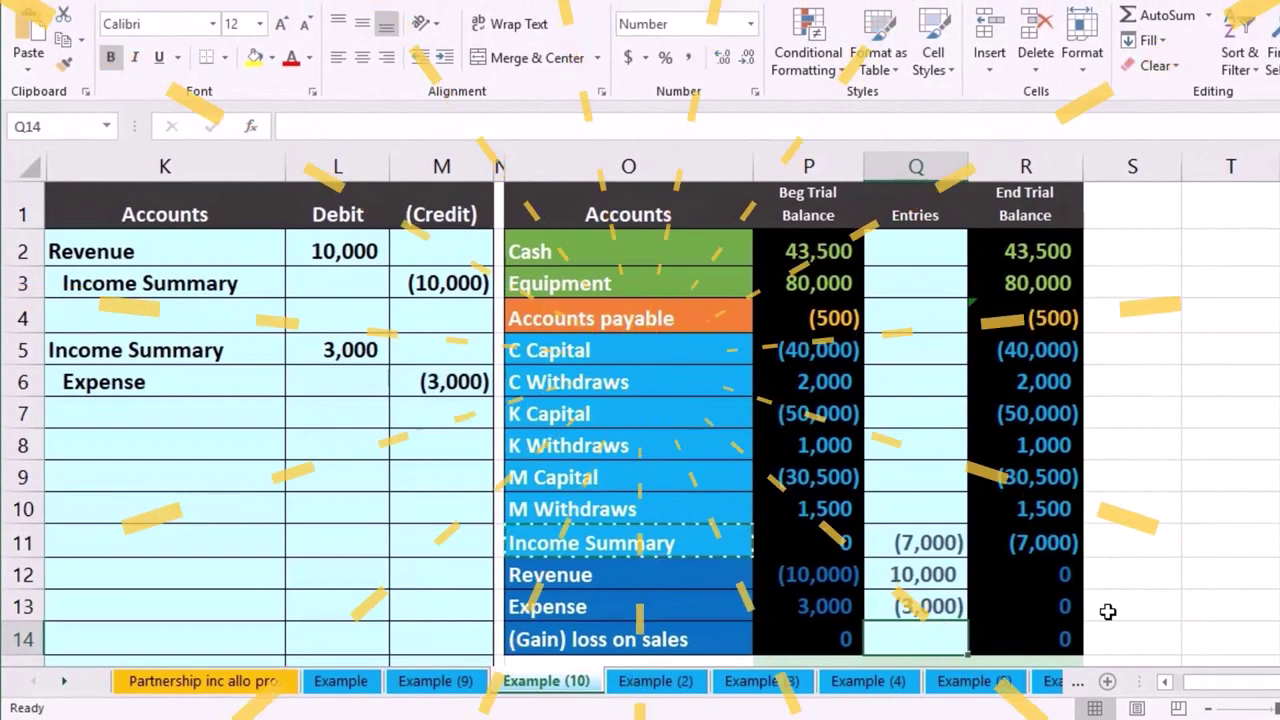
- Compare the beginning Net Income in P16 with the ending Income Summary balance in R11
scroll(1108, 611, "down", 1)
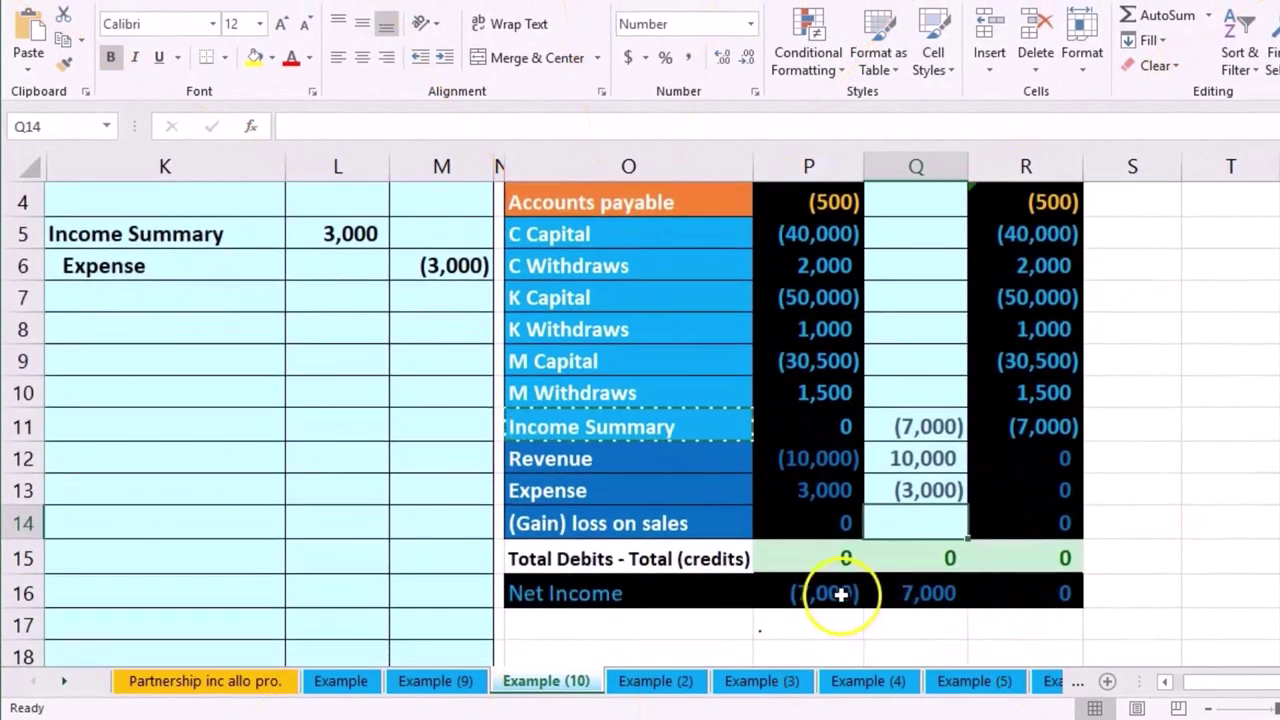
left_click(825, 592)
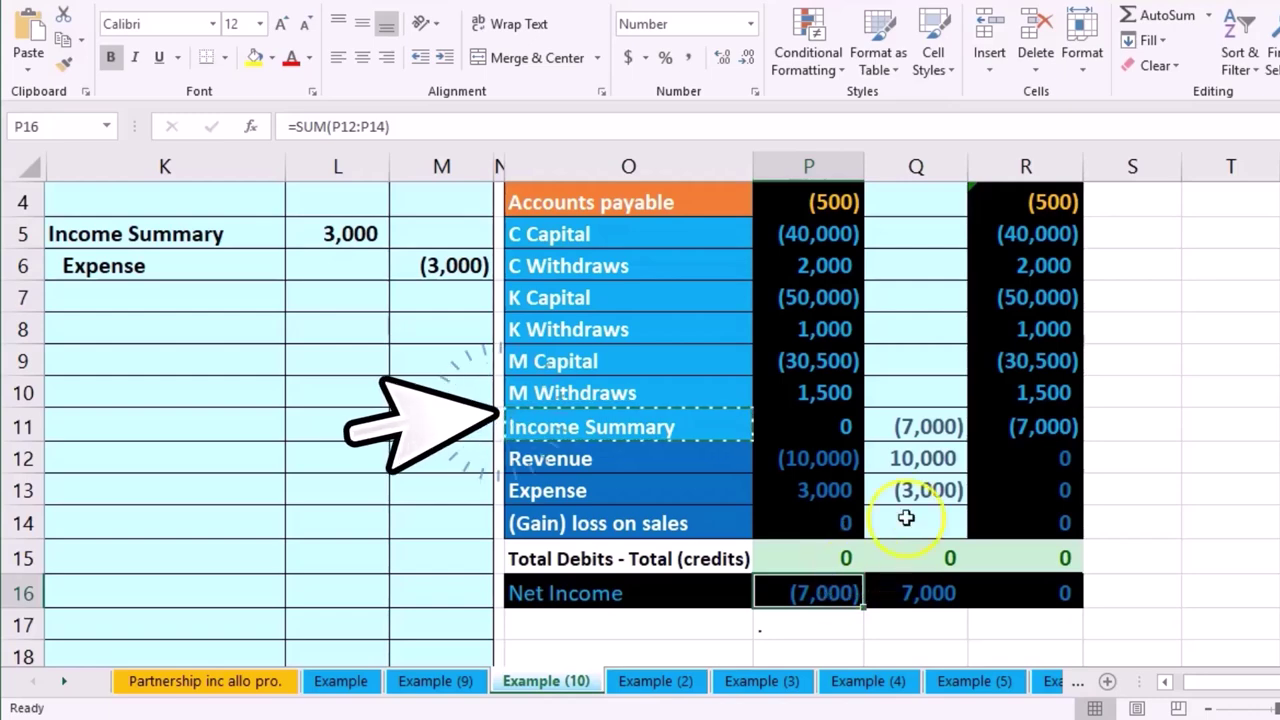
left_click(1002, 427)
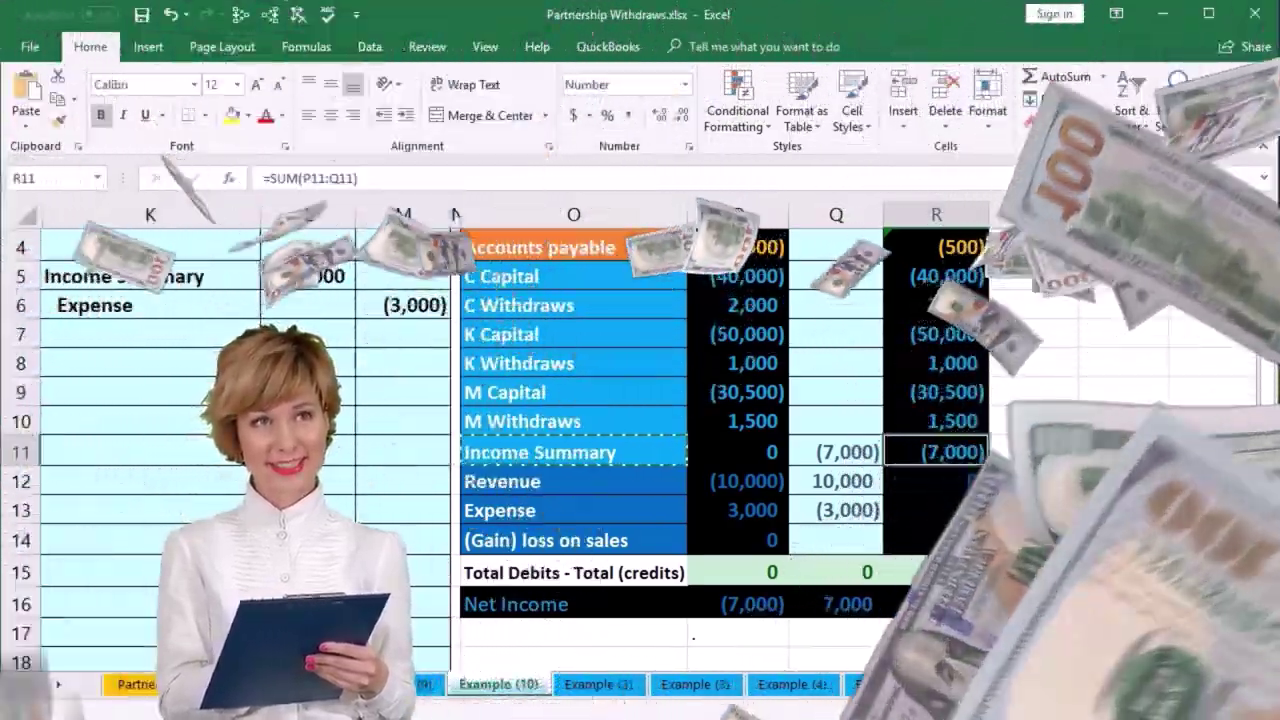
left_click(770, 605)
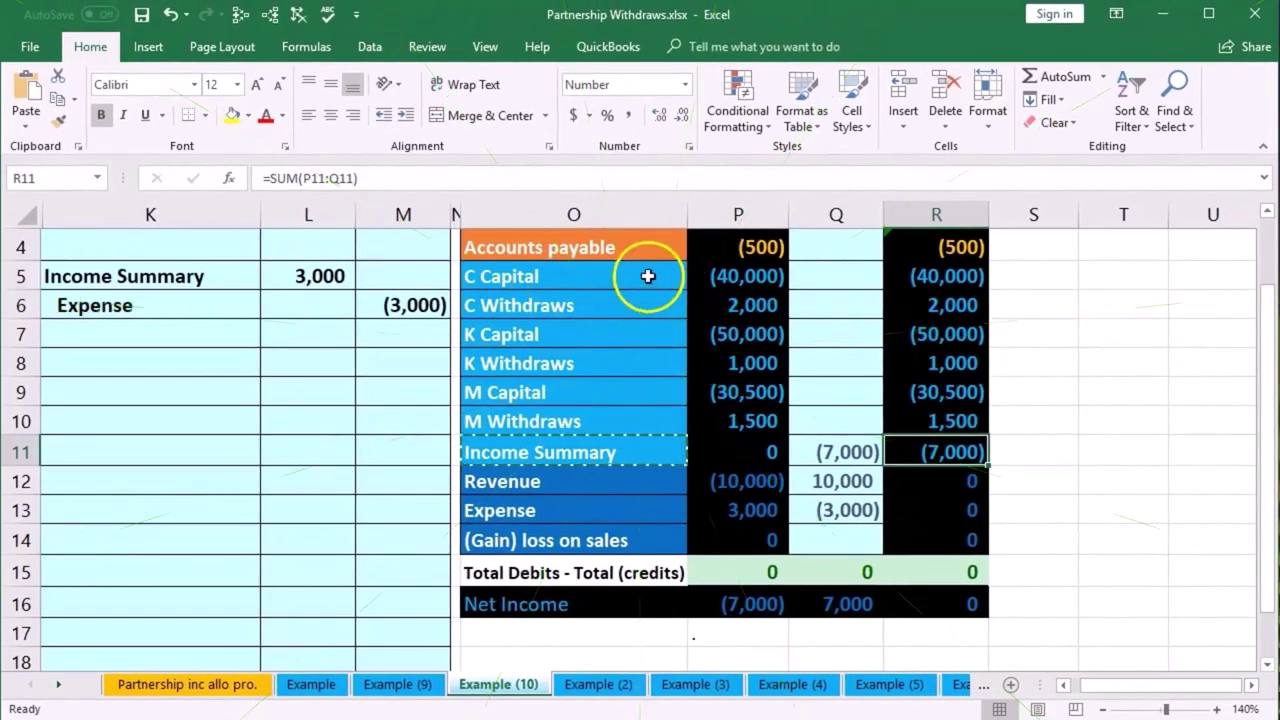
left_click(648, 277)
left_click(586, 420)
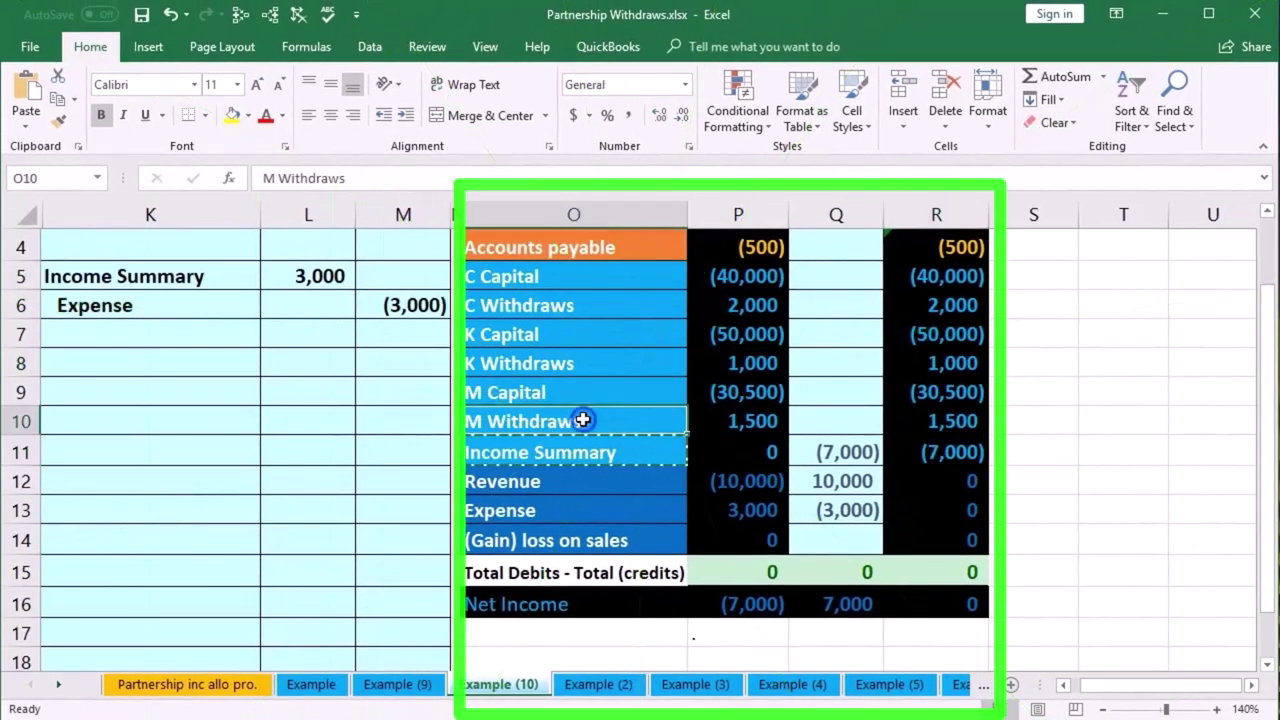
left_click(809, 450)
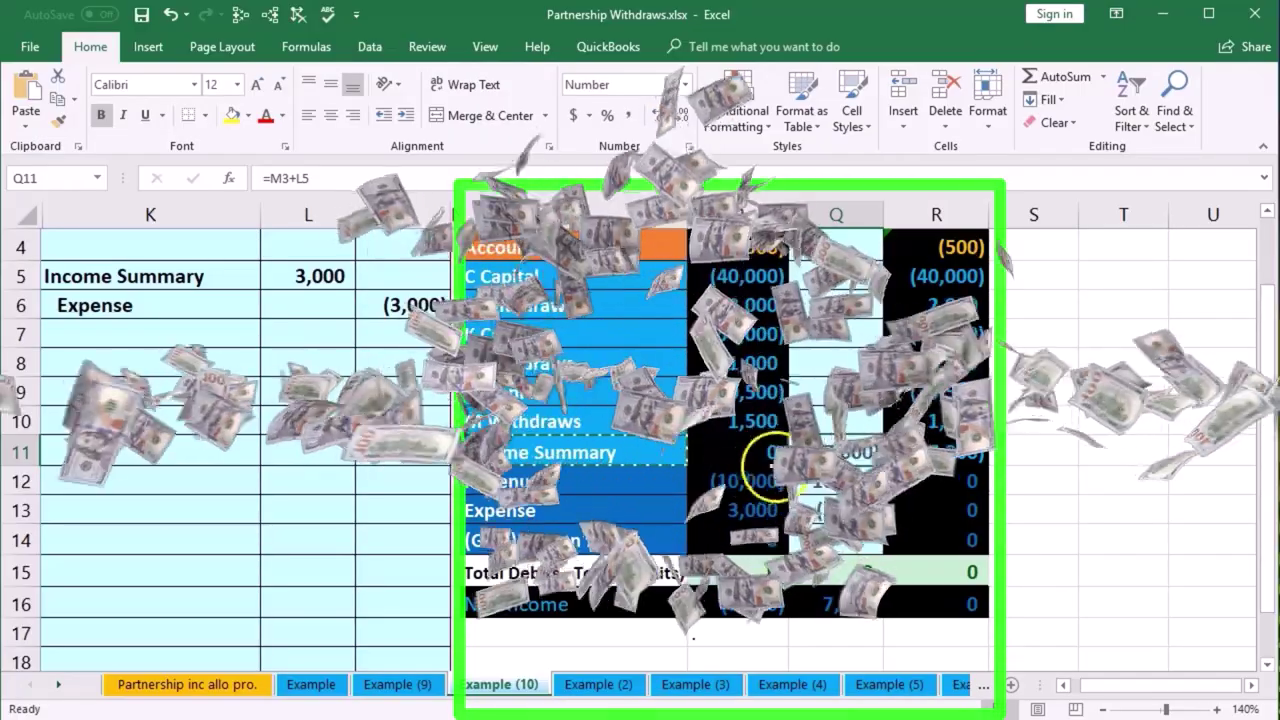
- Copy the Income Summary account name from O11 of the trial balance into K8 as values only
left_click(636, 455)
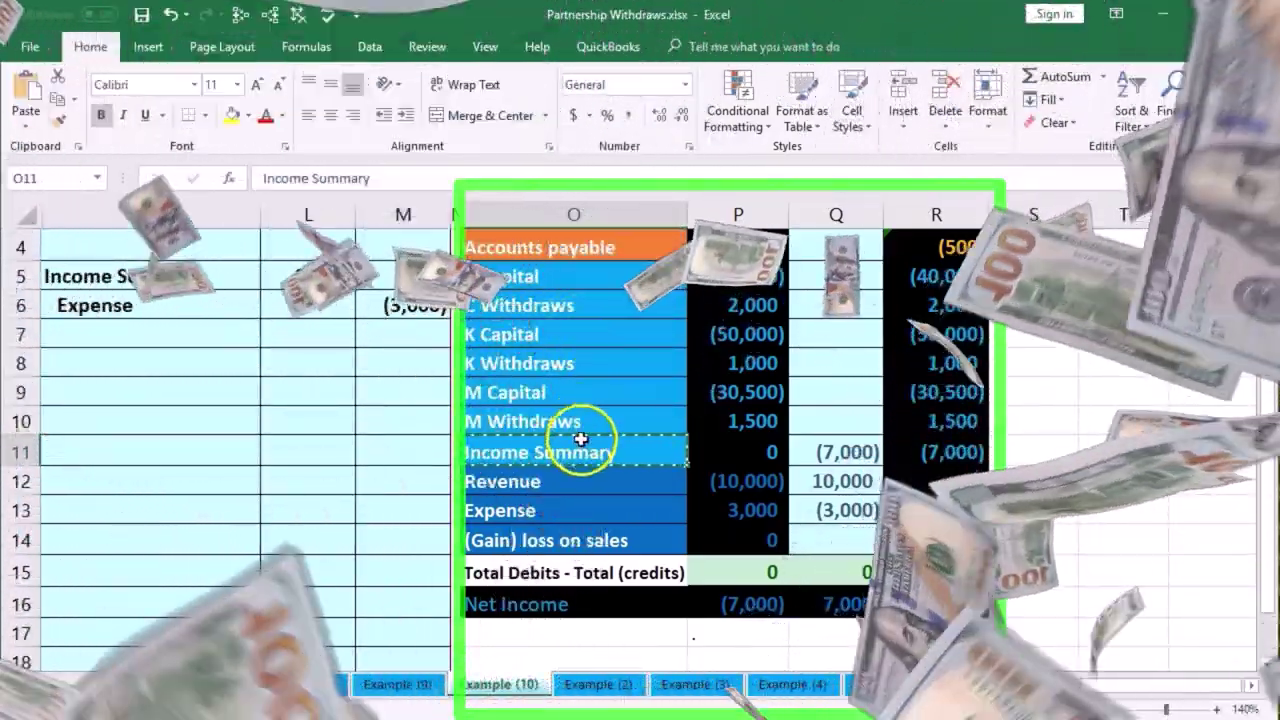
right_click(580, 455)
left_click(590, 490)
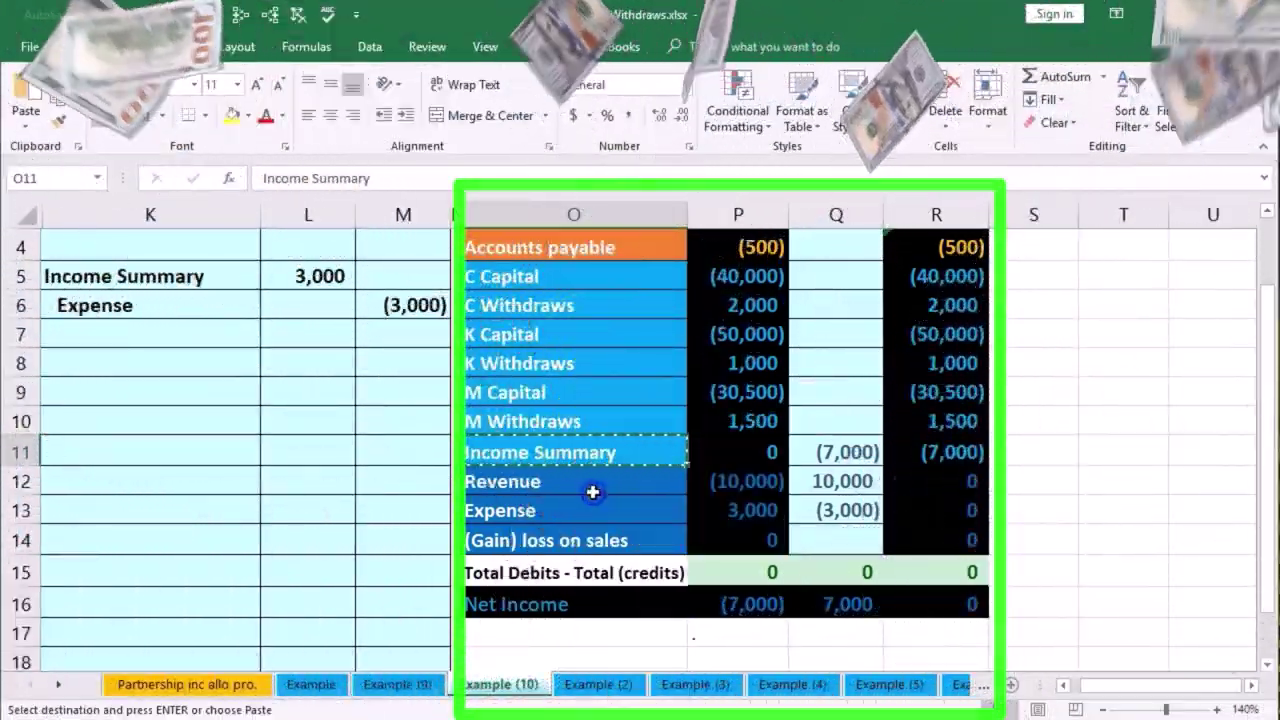
left_click(175, 362)
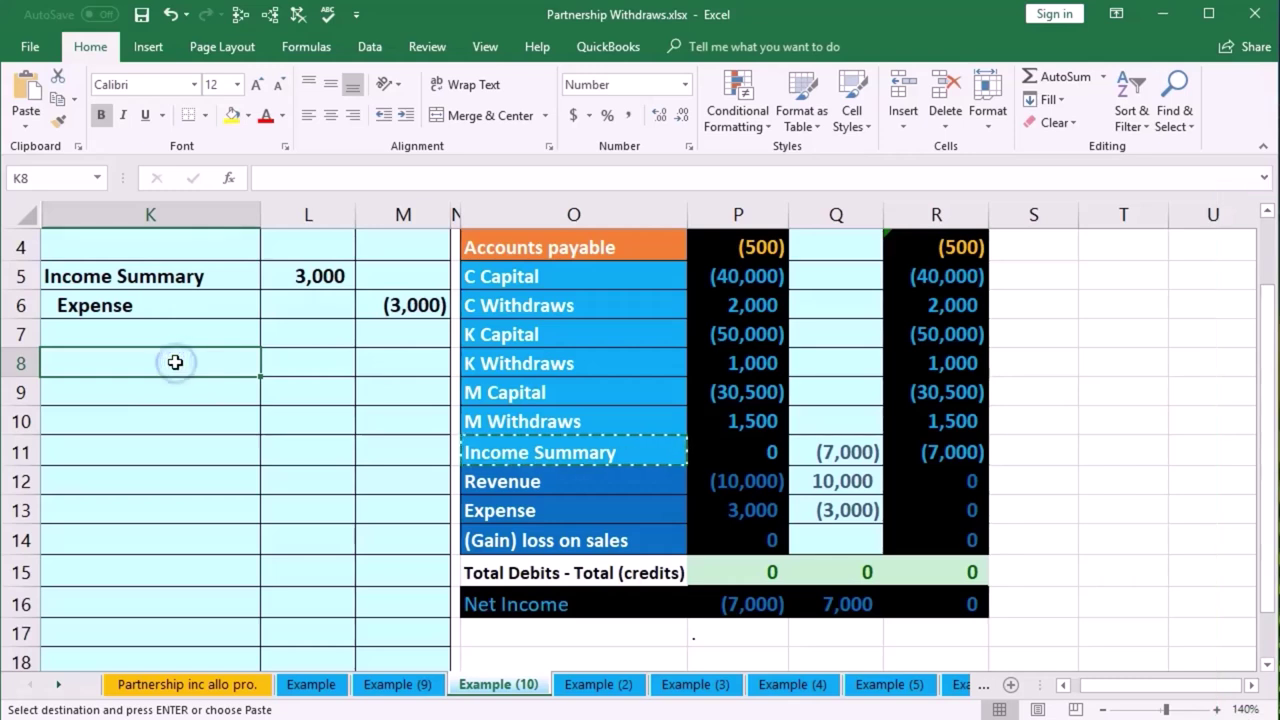
right_click(175, 362)
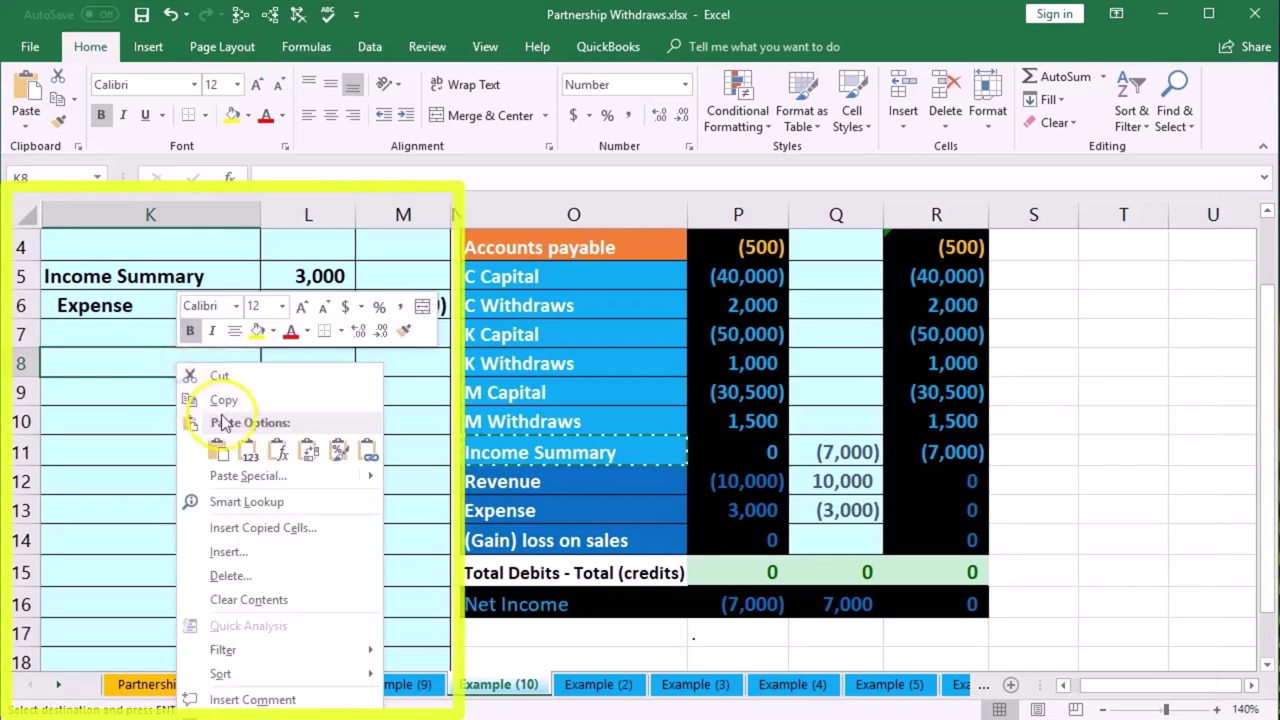
left_click(247, 452)
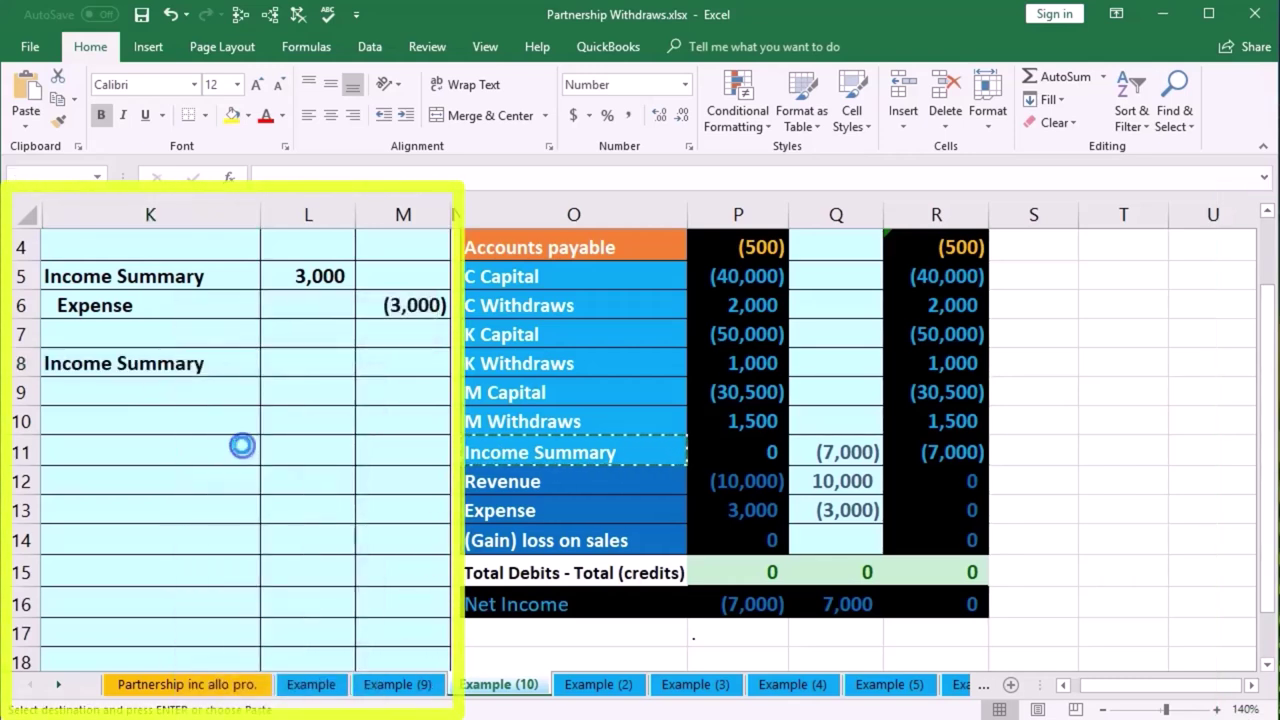
- Enter the Income Summary debit of 7000 in L8
left_click(306, 362)
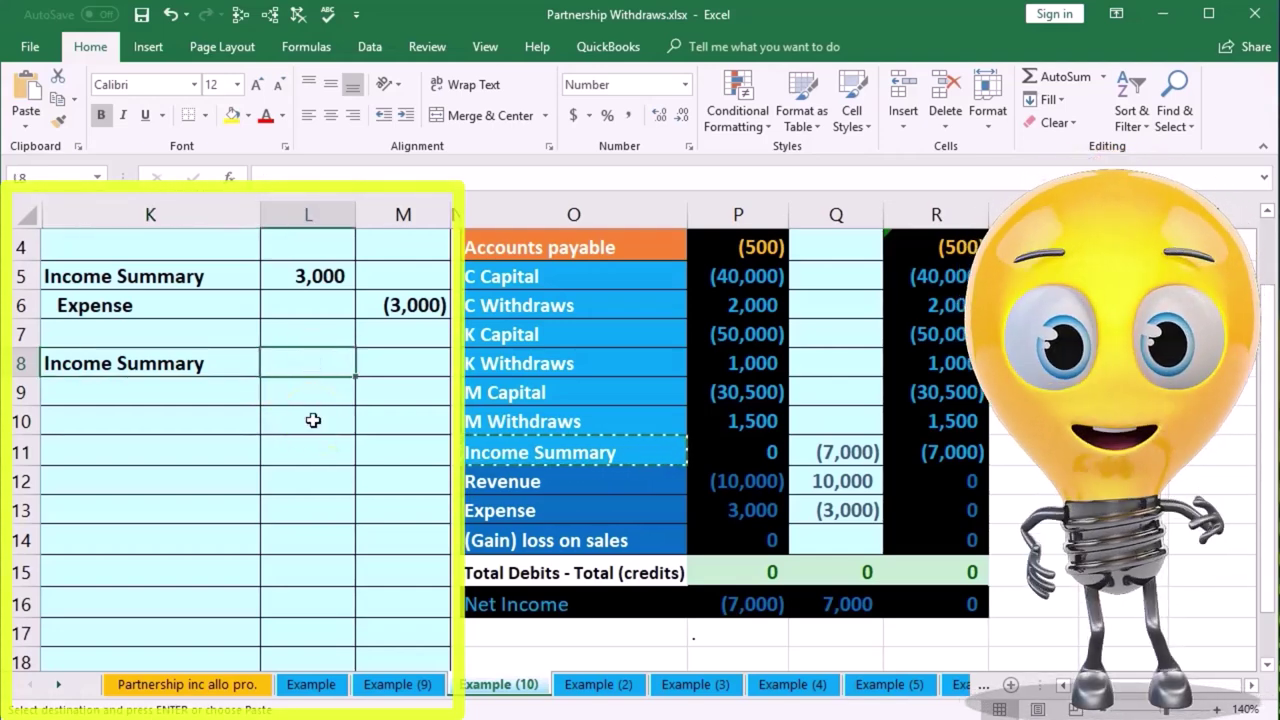
type("7000")
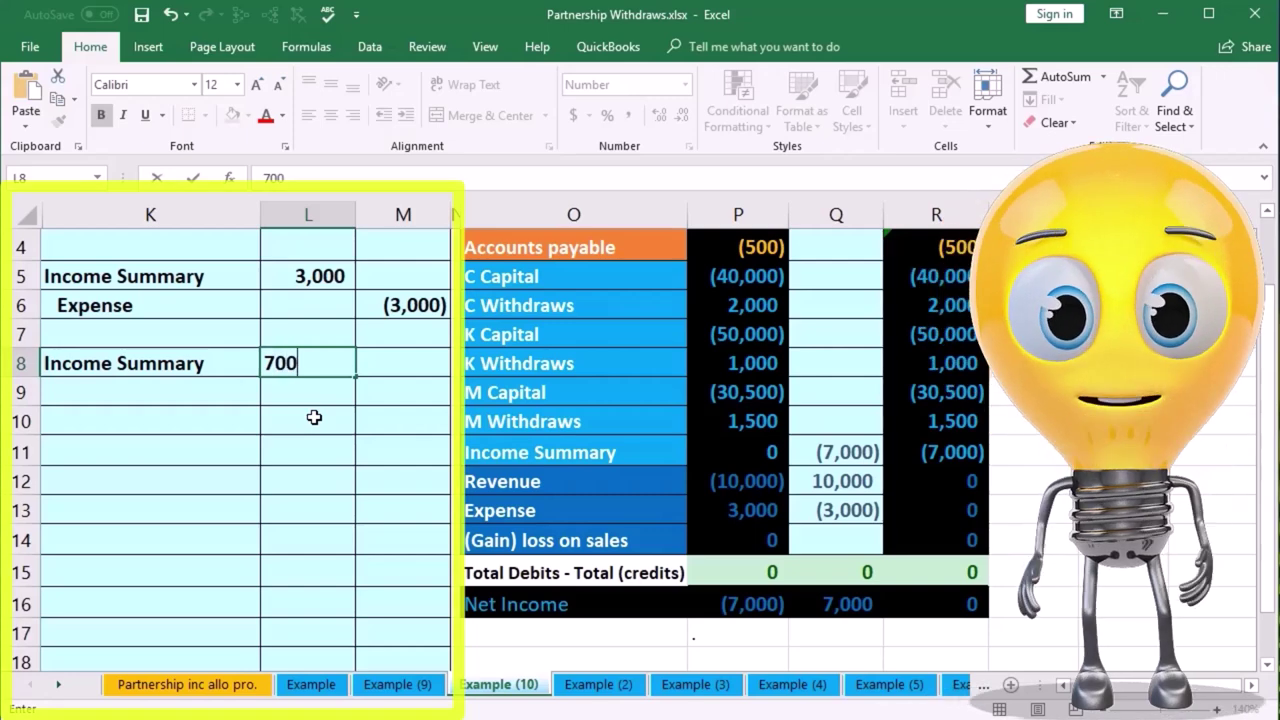
key("Return")
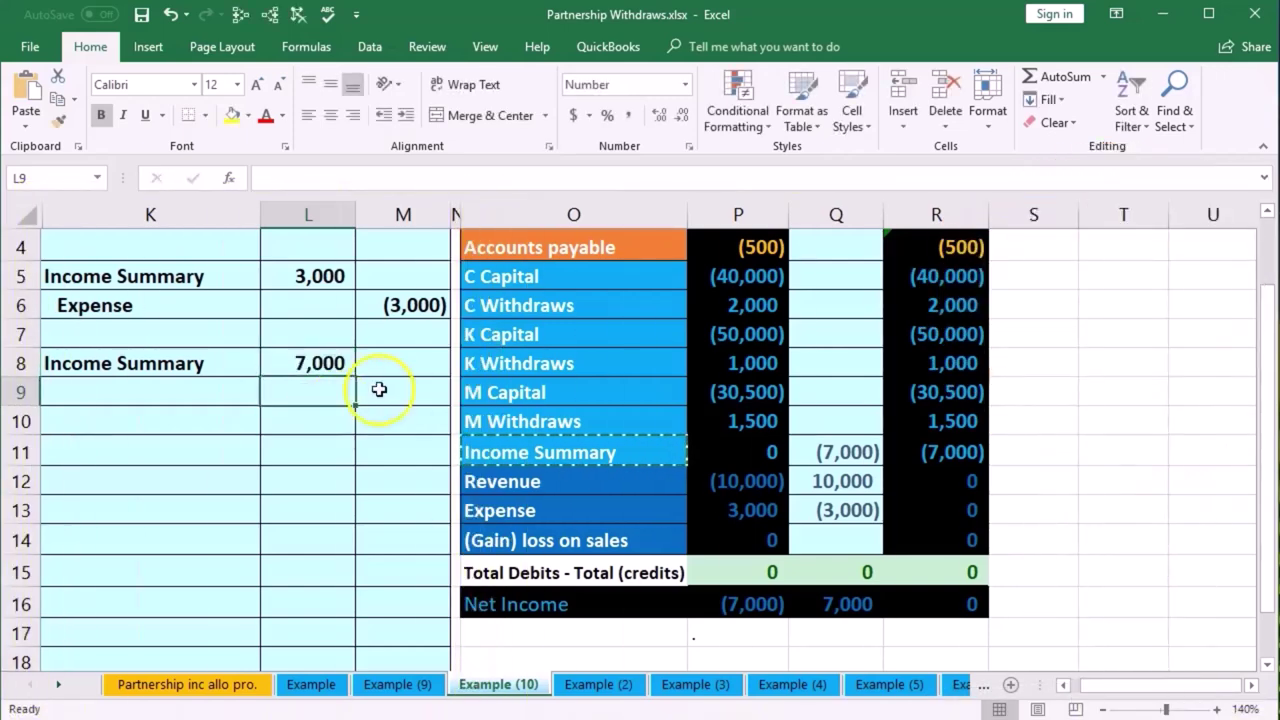
- Copy the C Capital, K Capital and M Capital account names from the trial balance into K9:K11 as values only
left_click(553, 277)
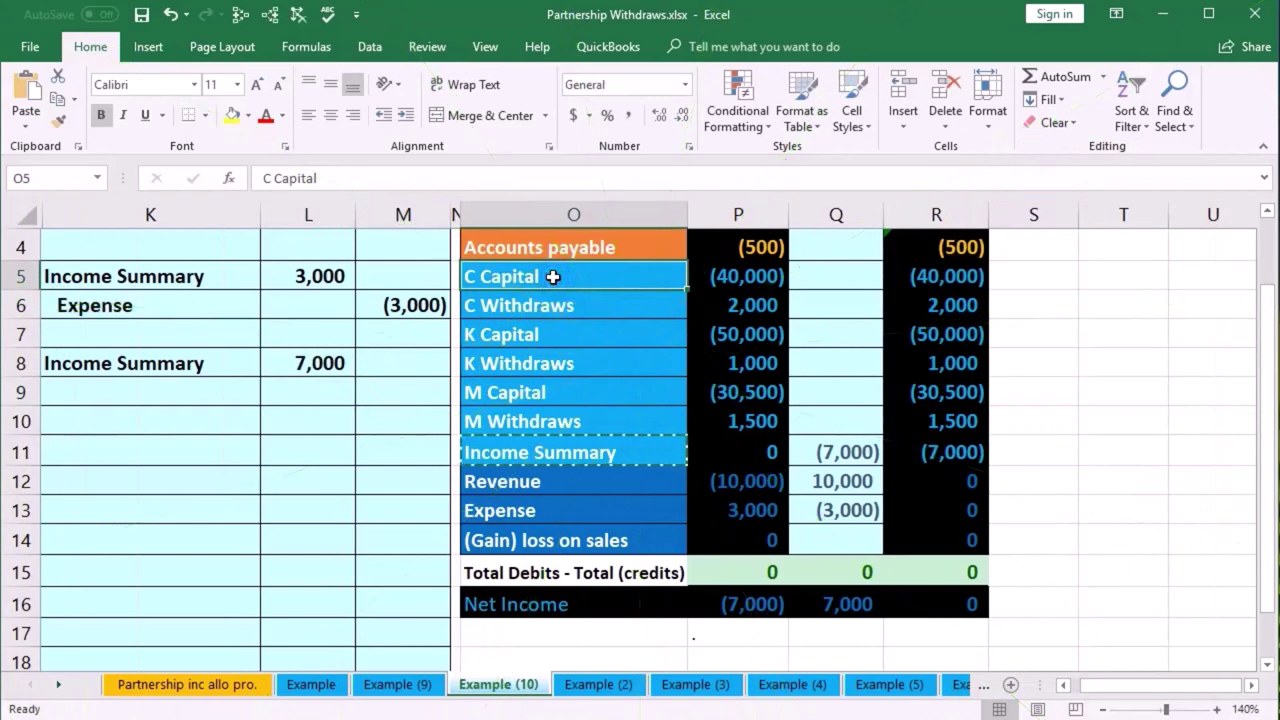
left_click(547, 332, "ctrl")
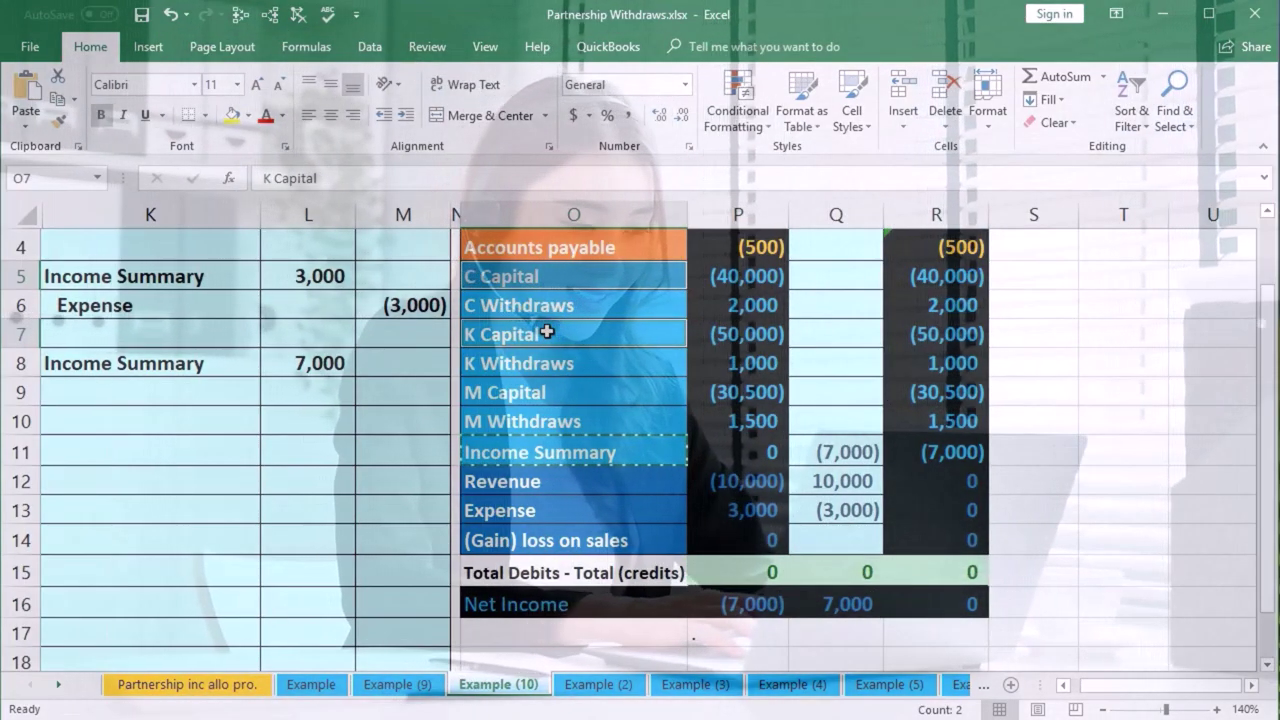
left_click(547, 393, "ctrl")
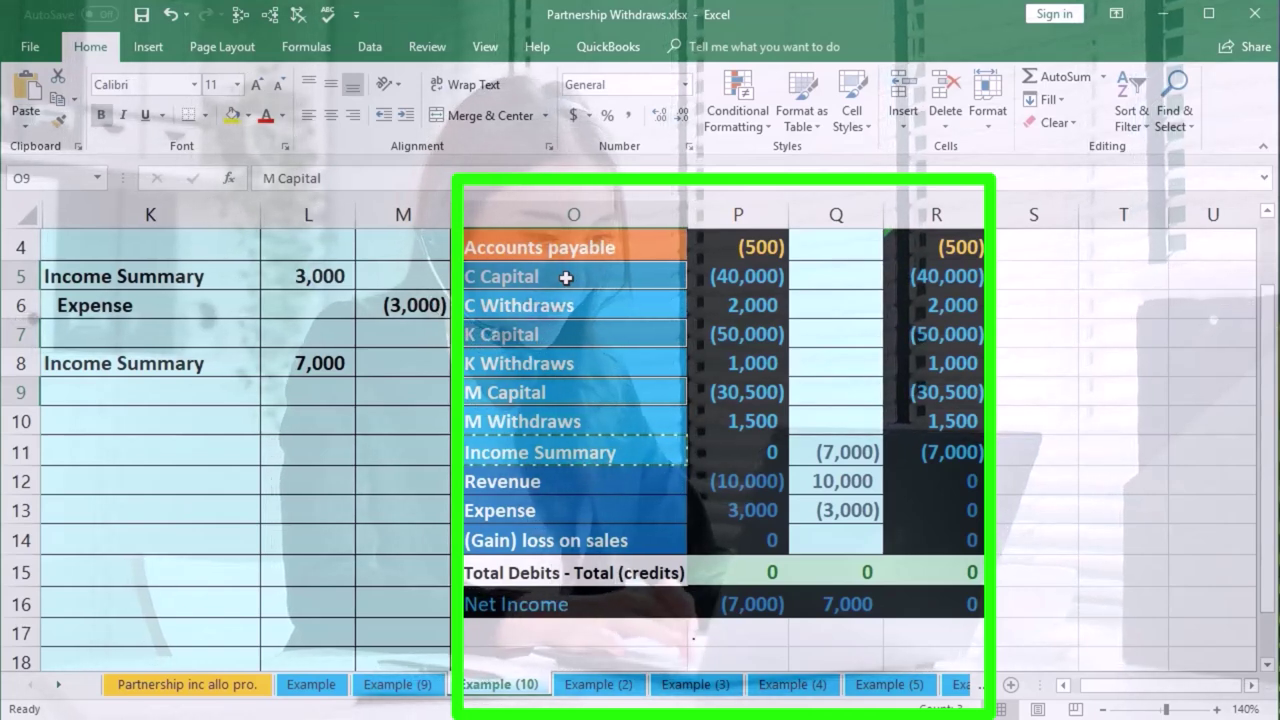
right_click(566, 278)
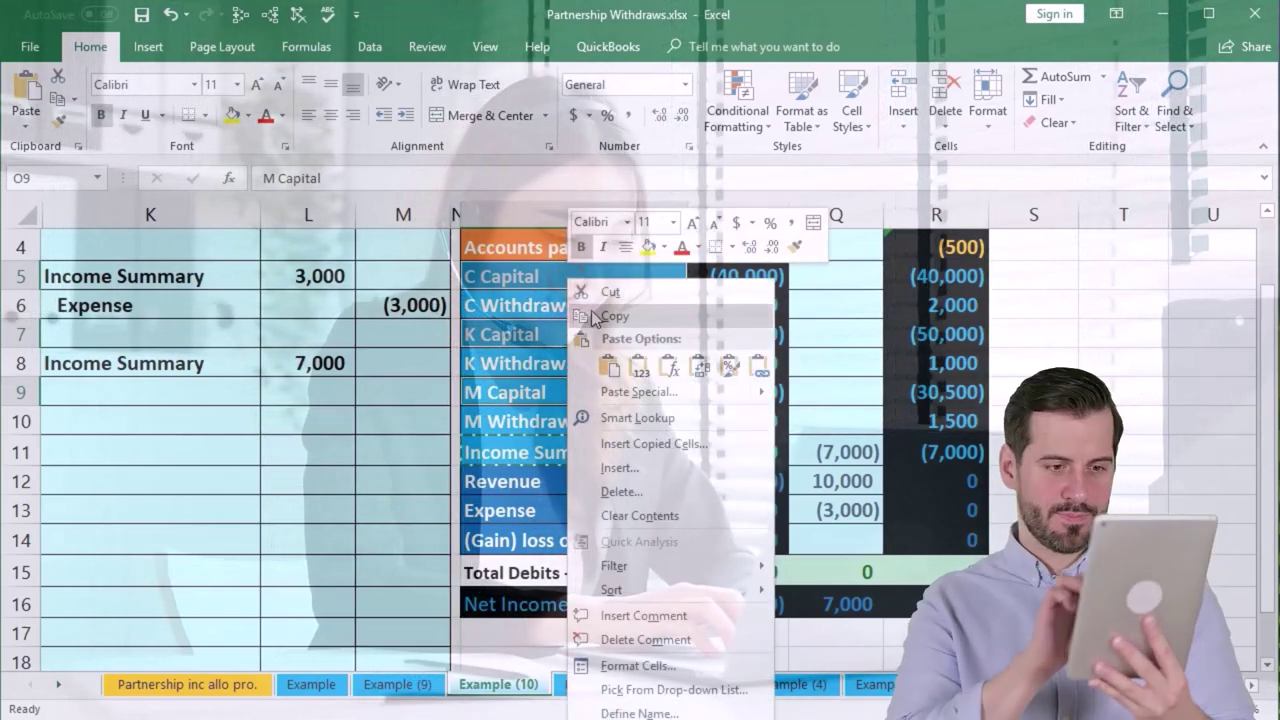
left_click(590, 292)
left_click(145, 390)
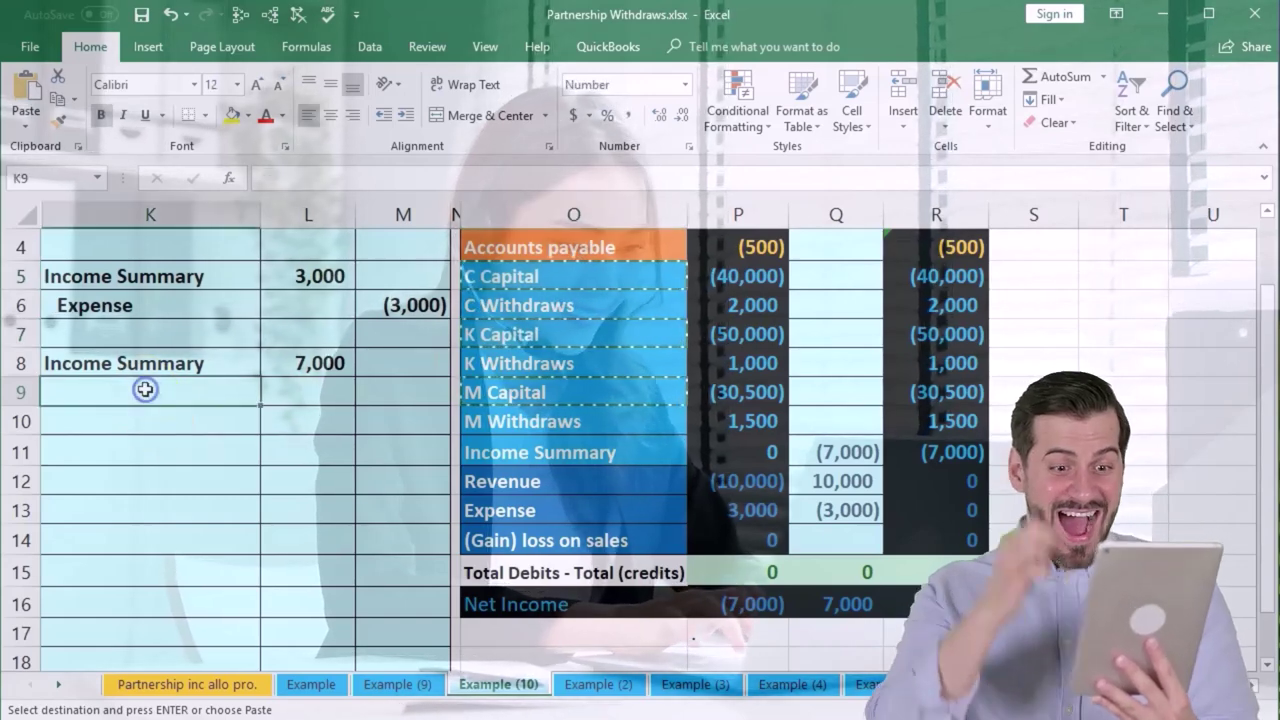
right_click(145, 390)
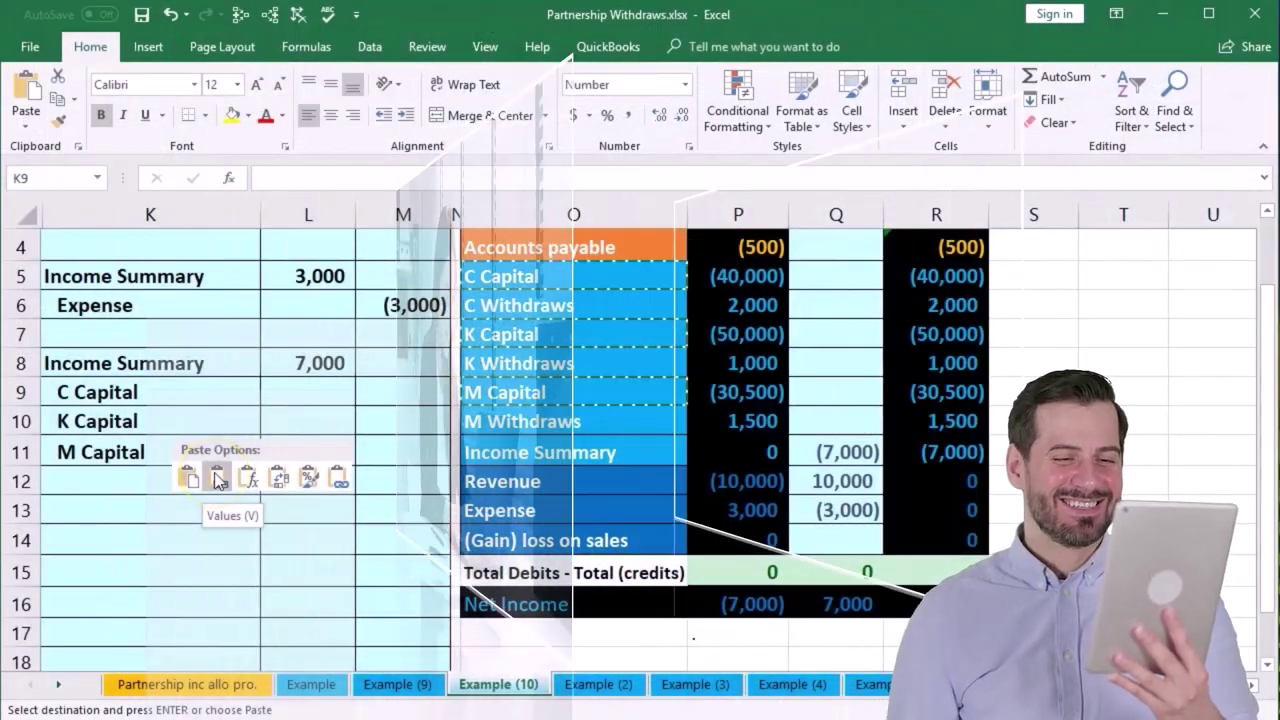
left_click(217, 478)
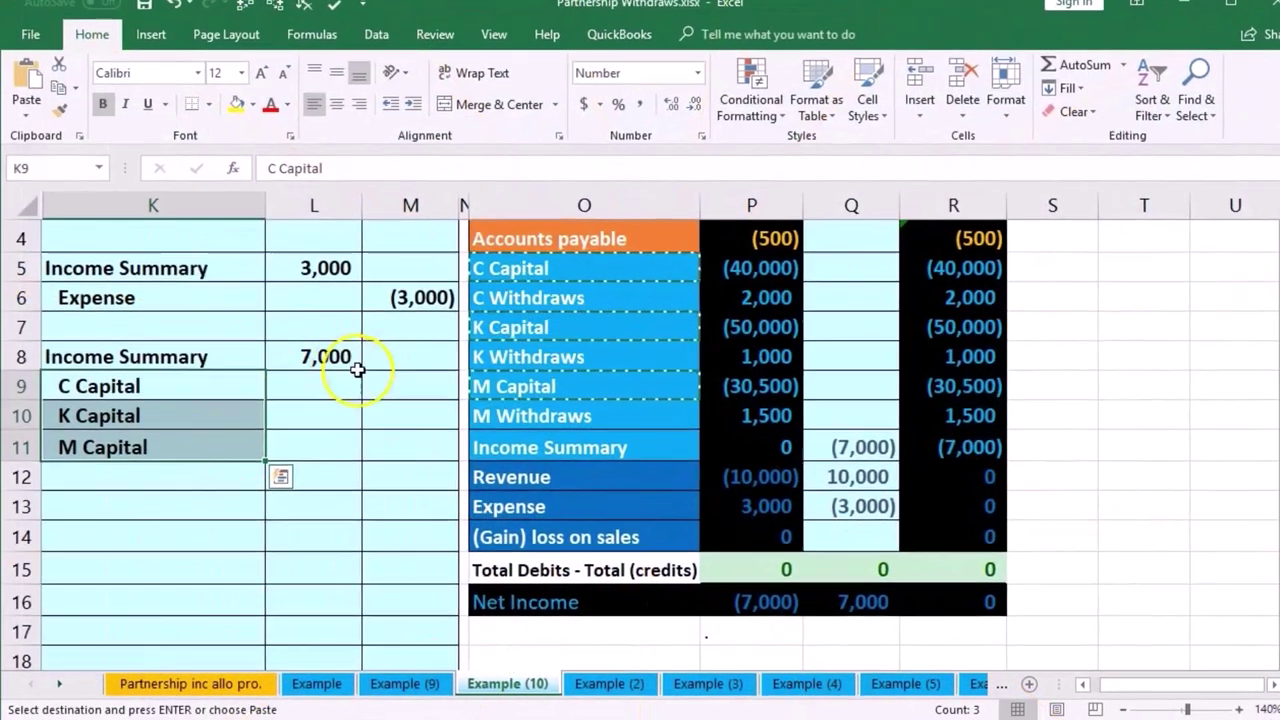
- Credit each partner's capital account with a third of the Income Summary debit by entering -L8/3 in M9, M10 and M11
left_click(392, 394)
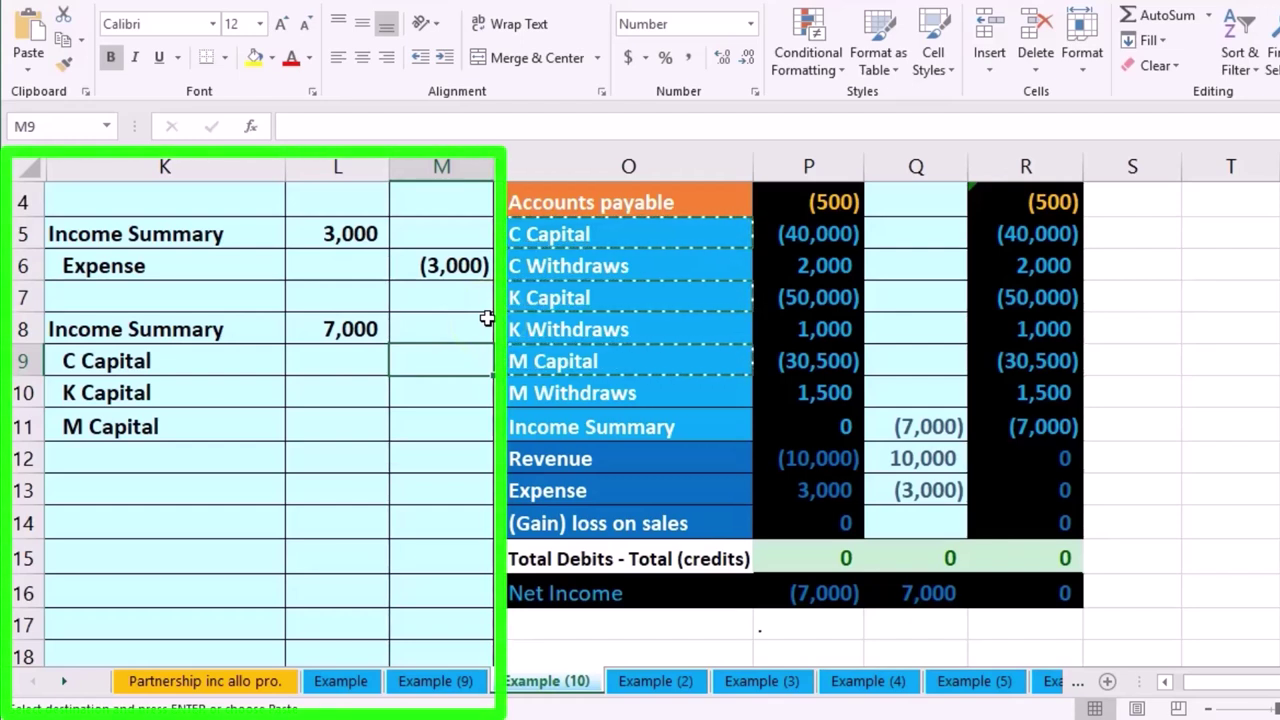
type("-")
left_click(345, 328)
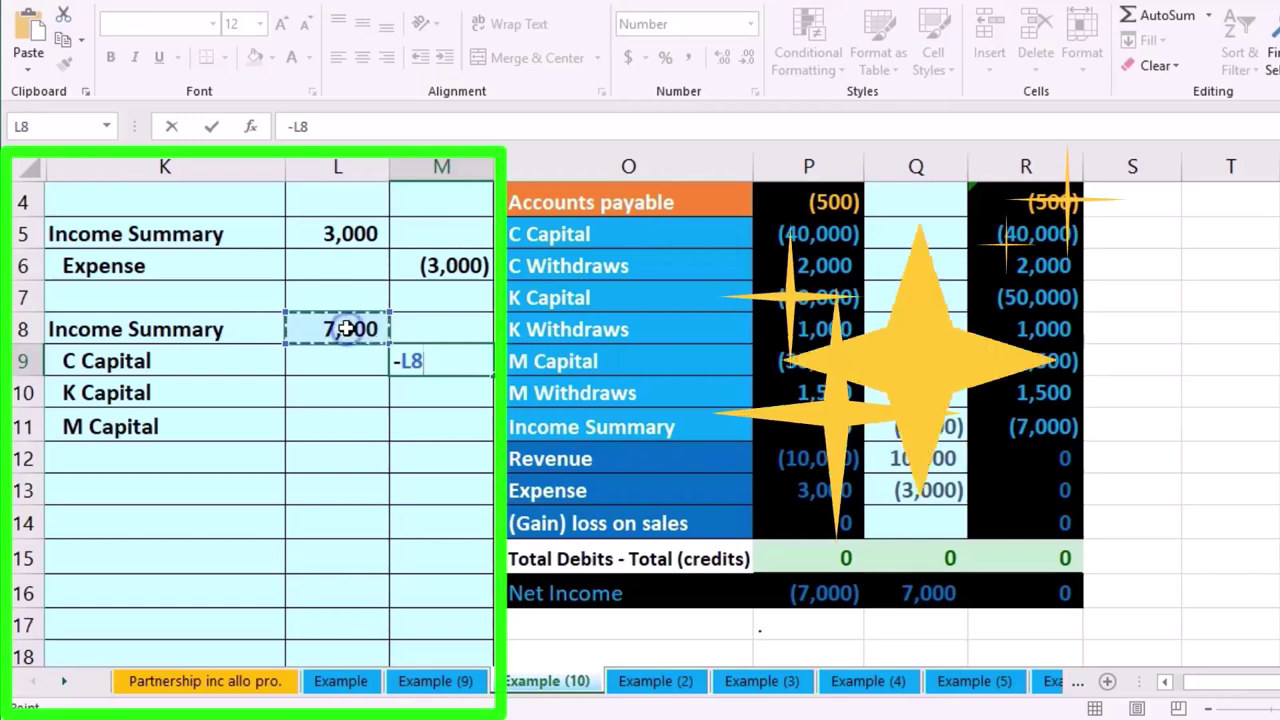
type("/")
type("3")
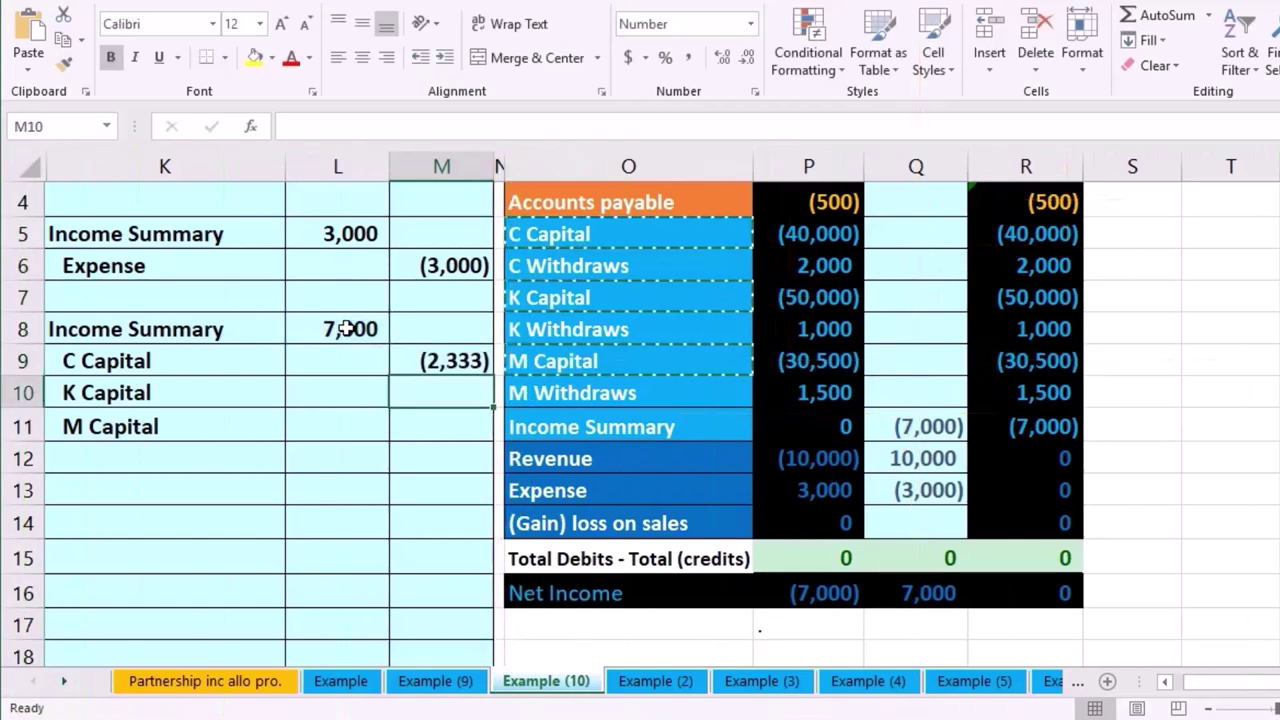
type("-L8")
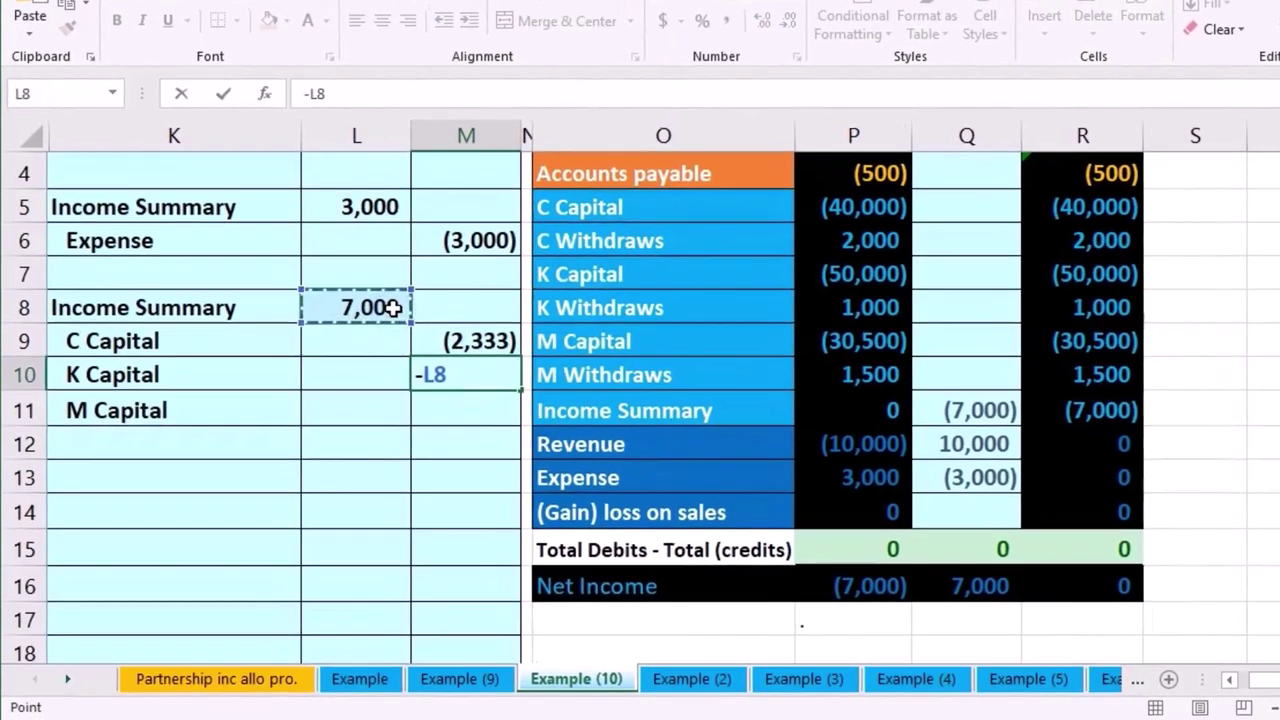
type("/3")
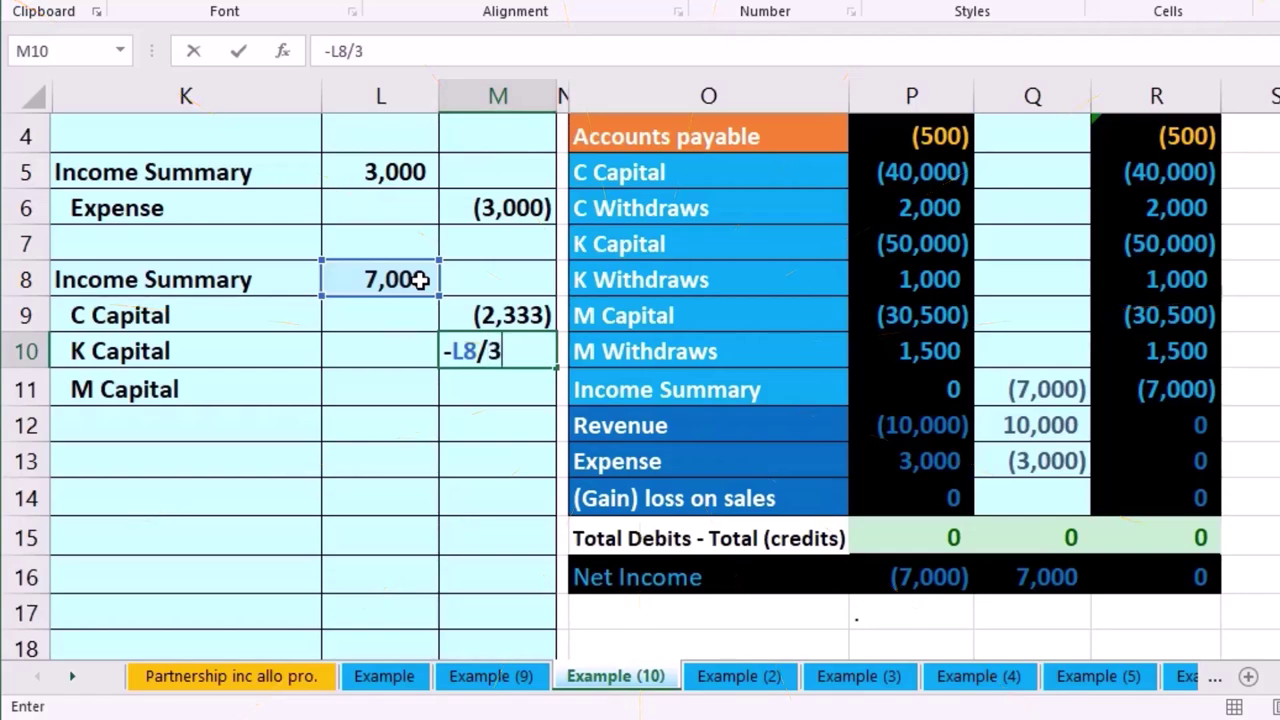
key("Return")
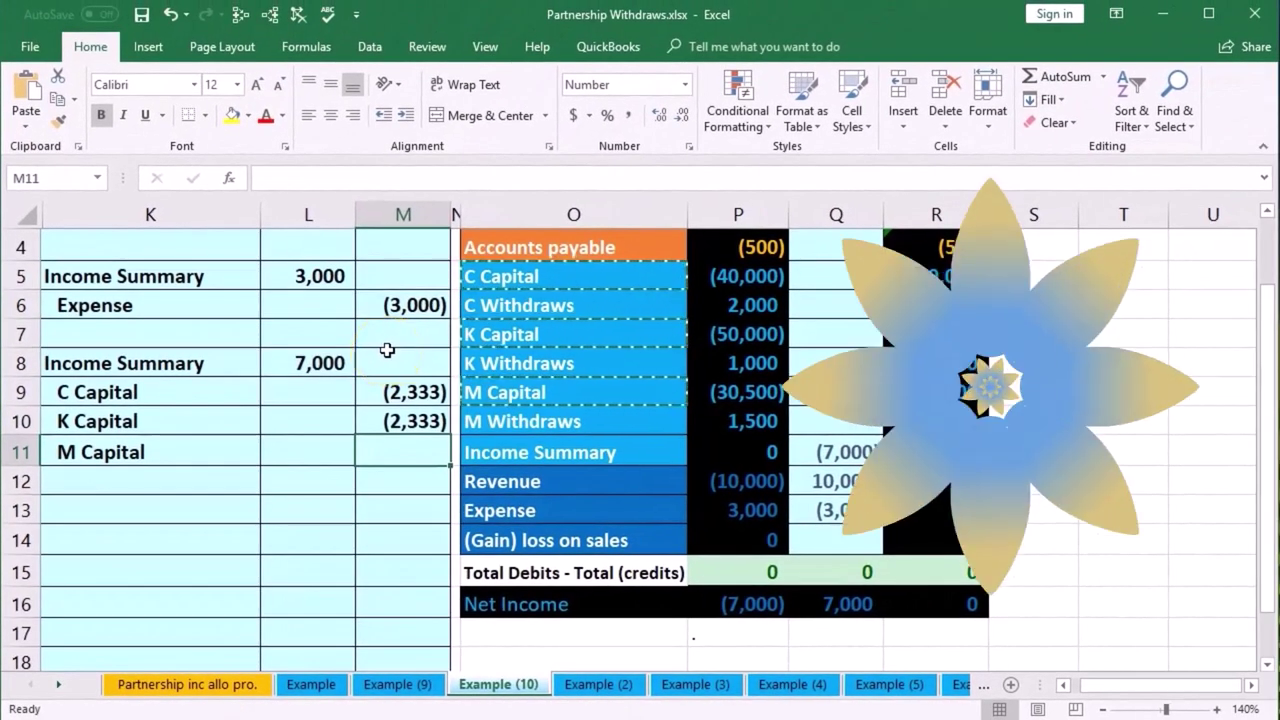
type("-")
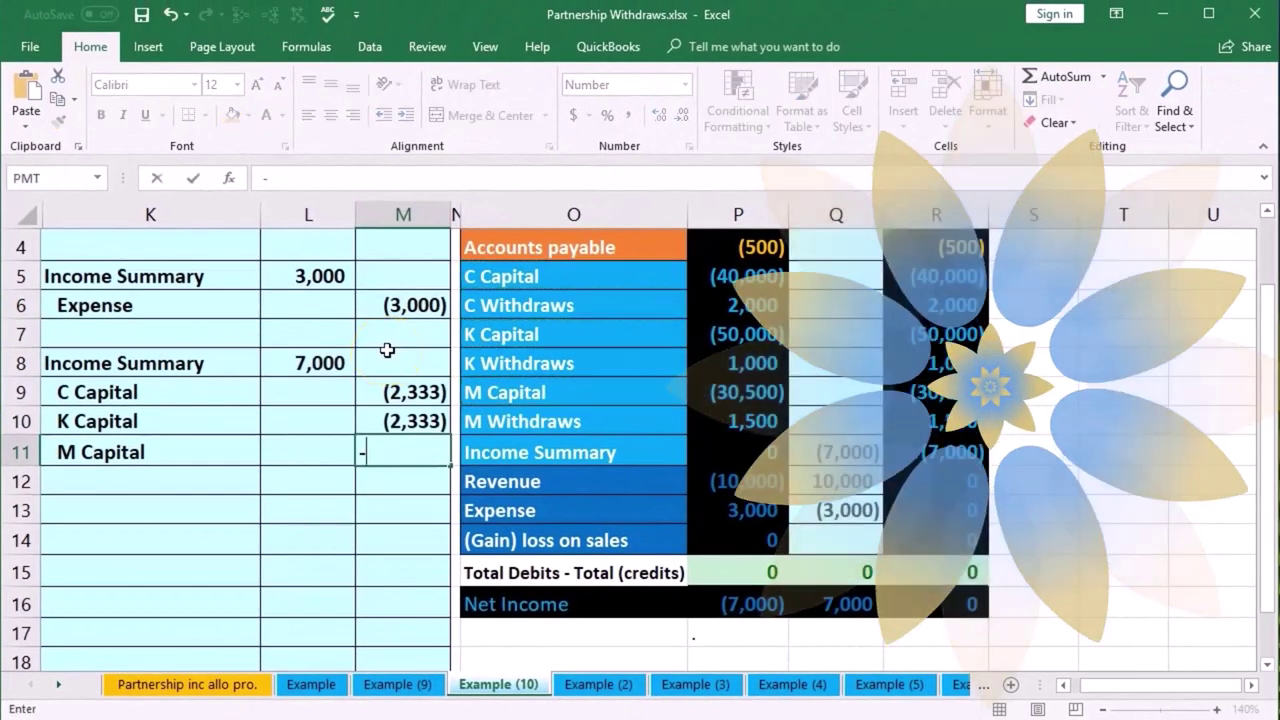
left_click(338, 363)
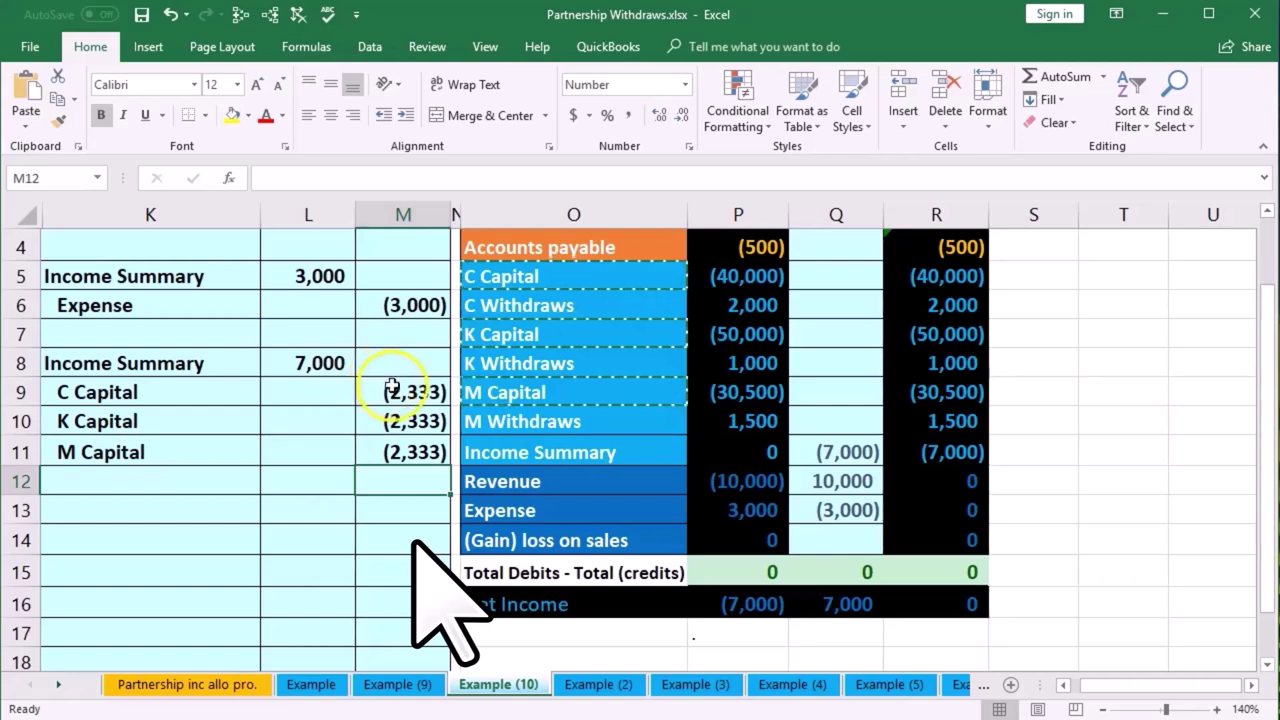
- Check the sum of the capital credits in M9:M11 and whether the whole entry in L8:M11 balances
left_click_drag(392, 387, 380, 455)
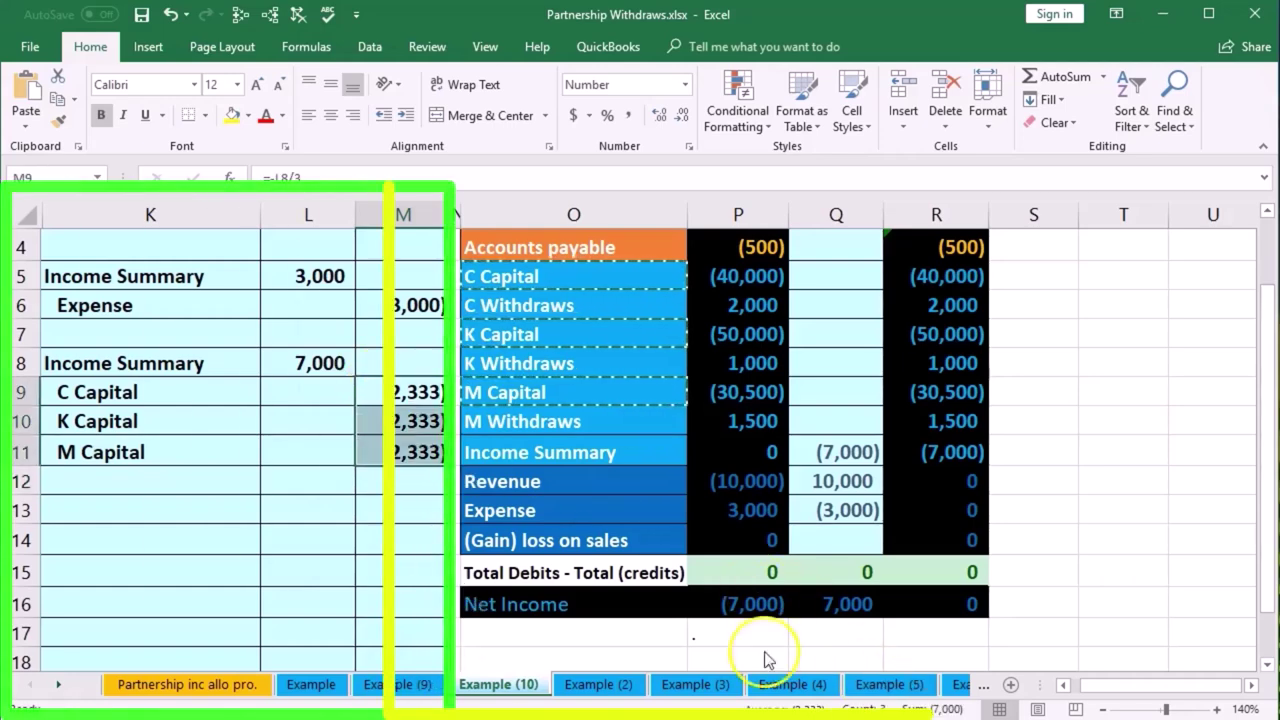
left_click_drag(309, 363, 388, 445)
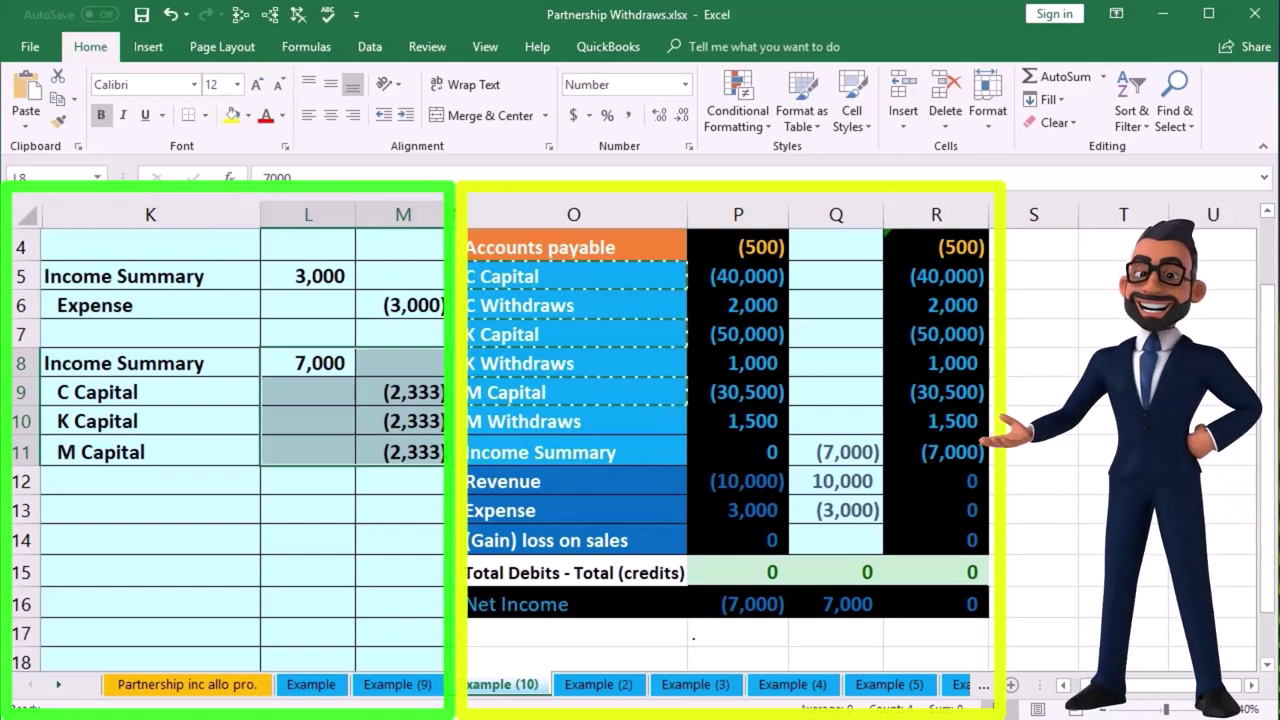
left_click(364, 539)
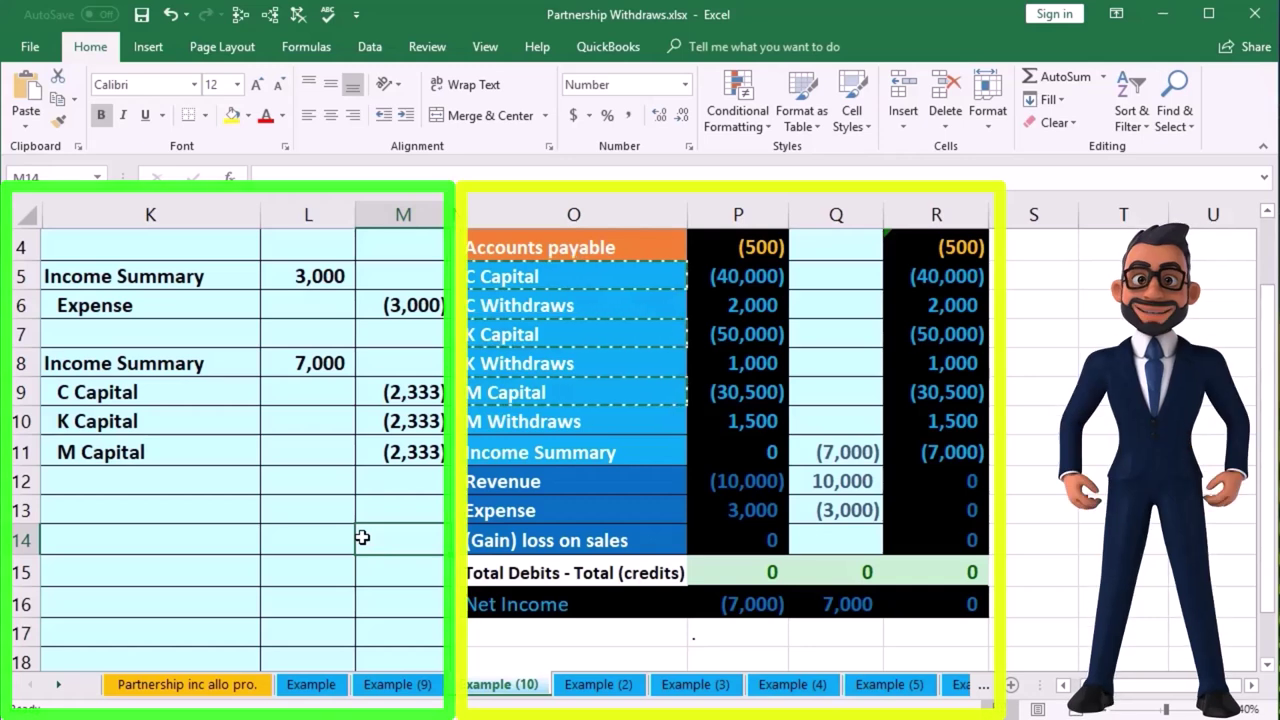
- Post the Income Summary closing debit by extending the Entries formula in Q11 to =M3+L5+L8
left_click(255, 364)
left_click_drag(560, 452, 735, 450)
left_click(831, 455)
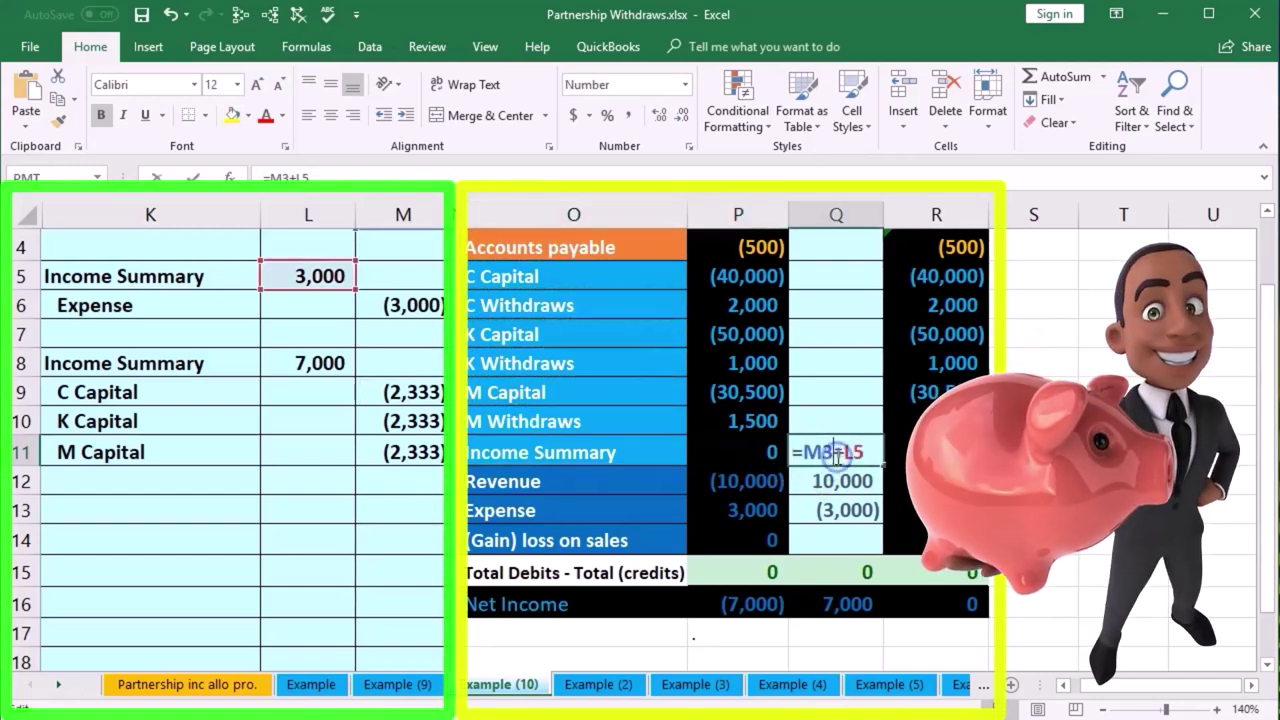
left_click(856, 455)
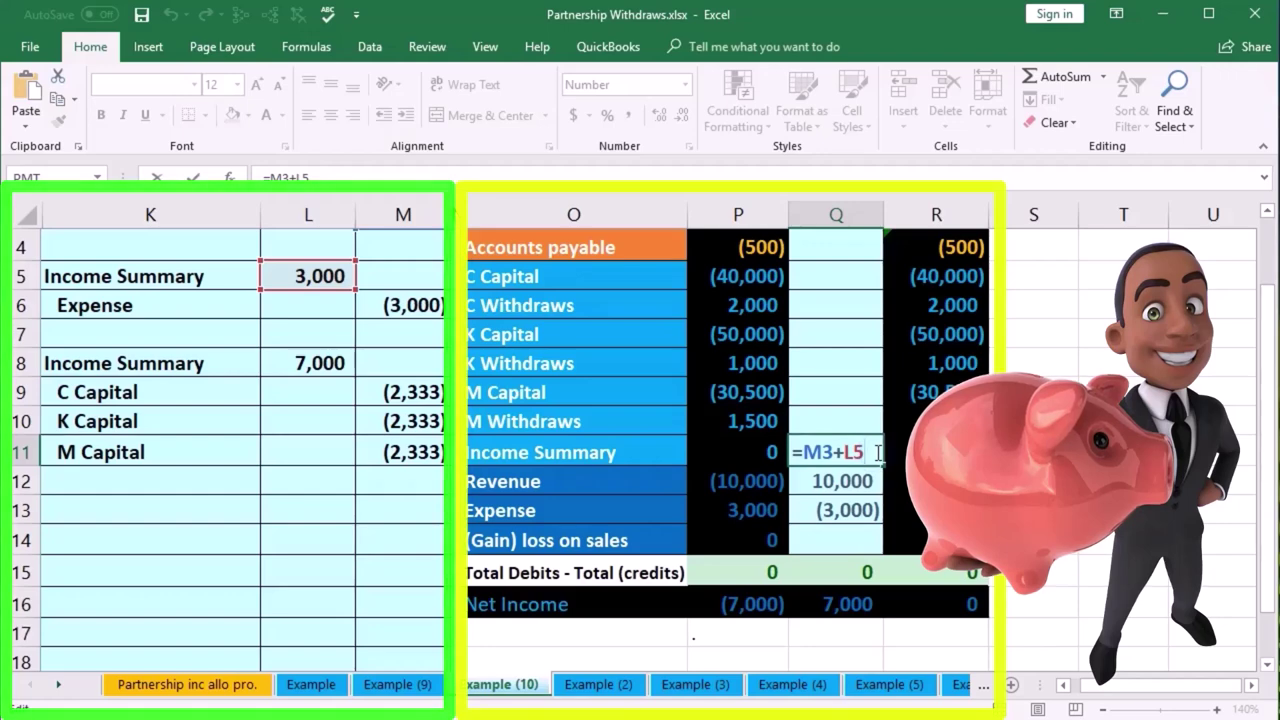
type("+")
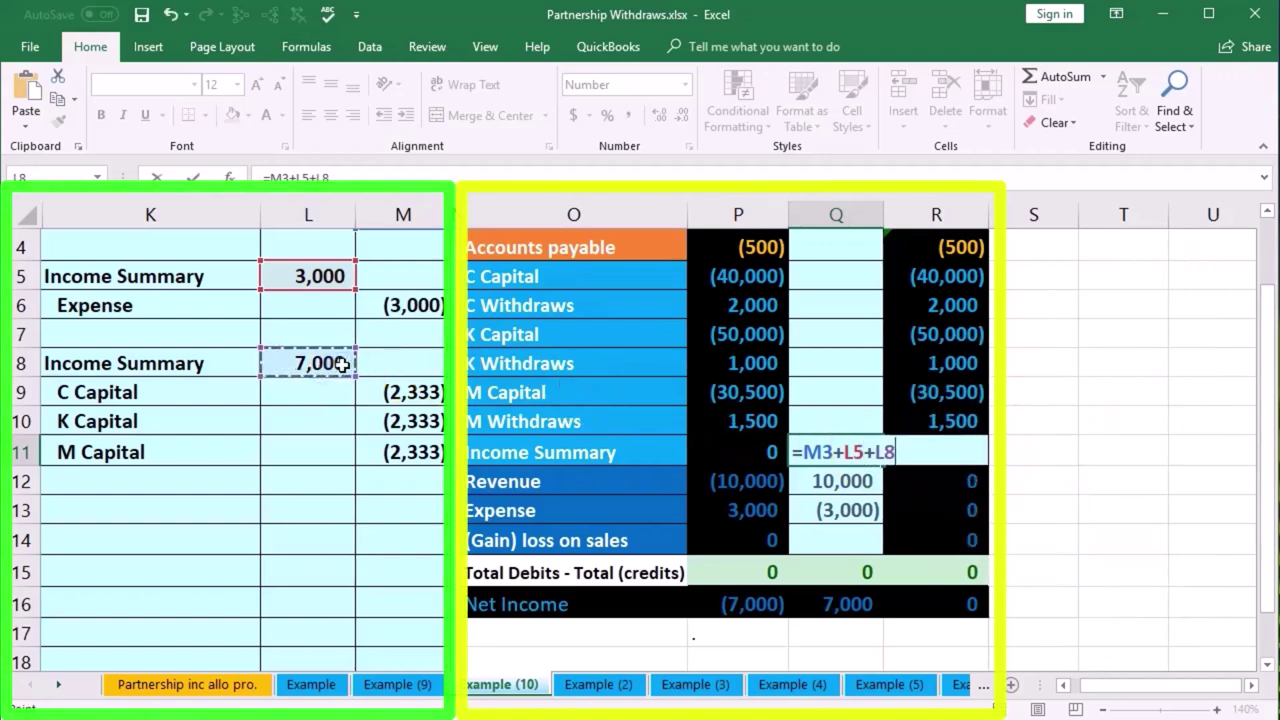
key("Return")
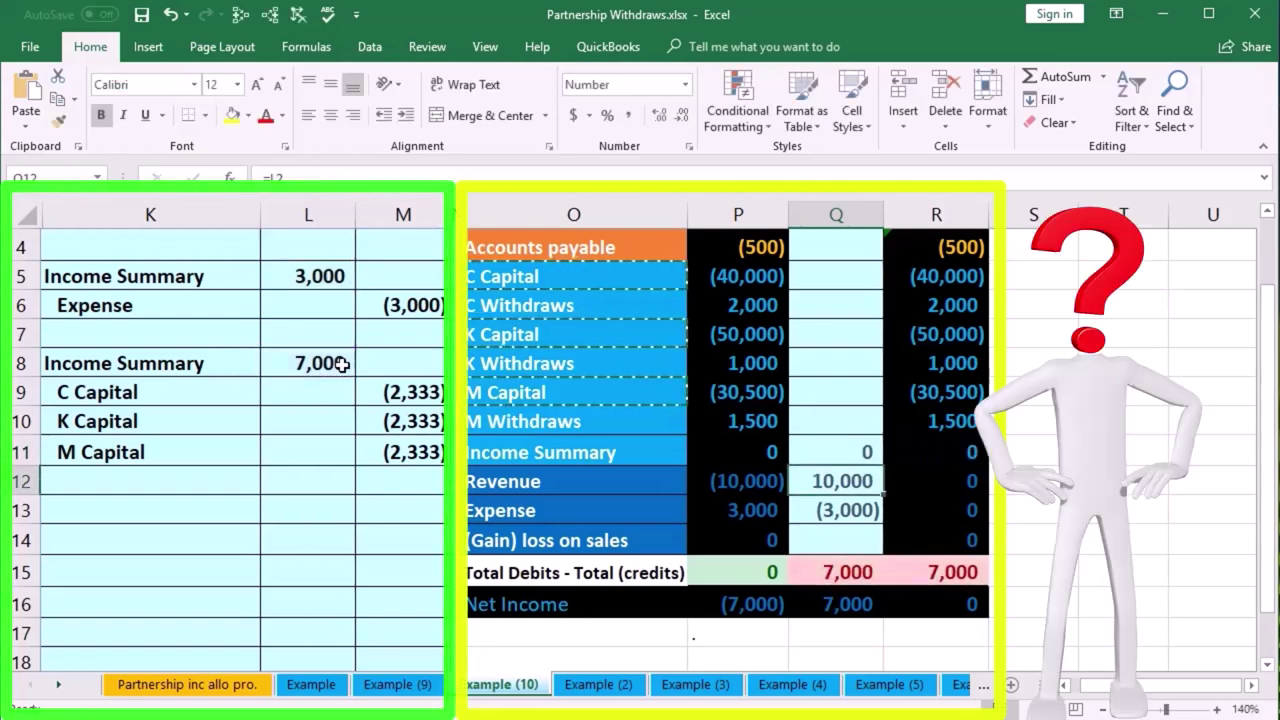
left_click_drag(214, 397, 414, 389)
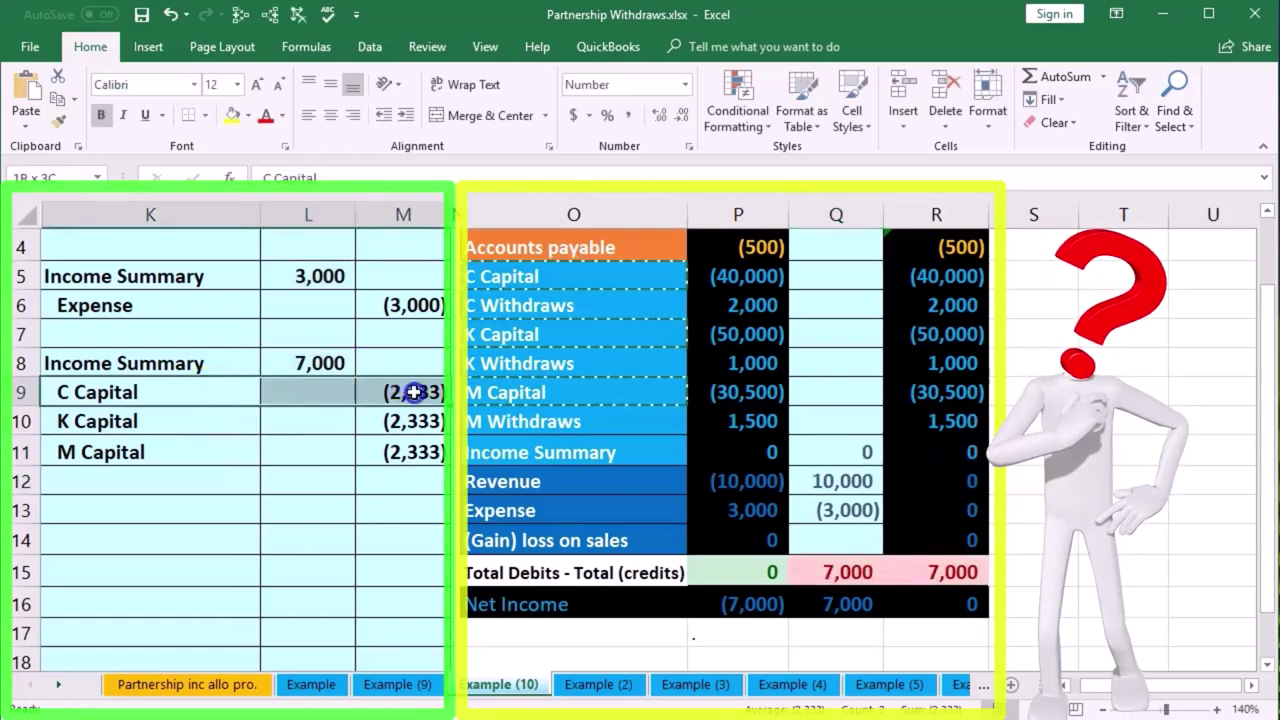
left_click(578, 305)
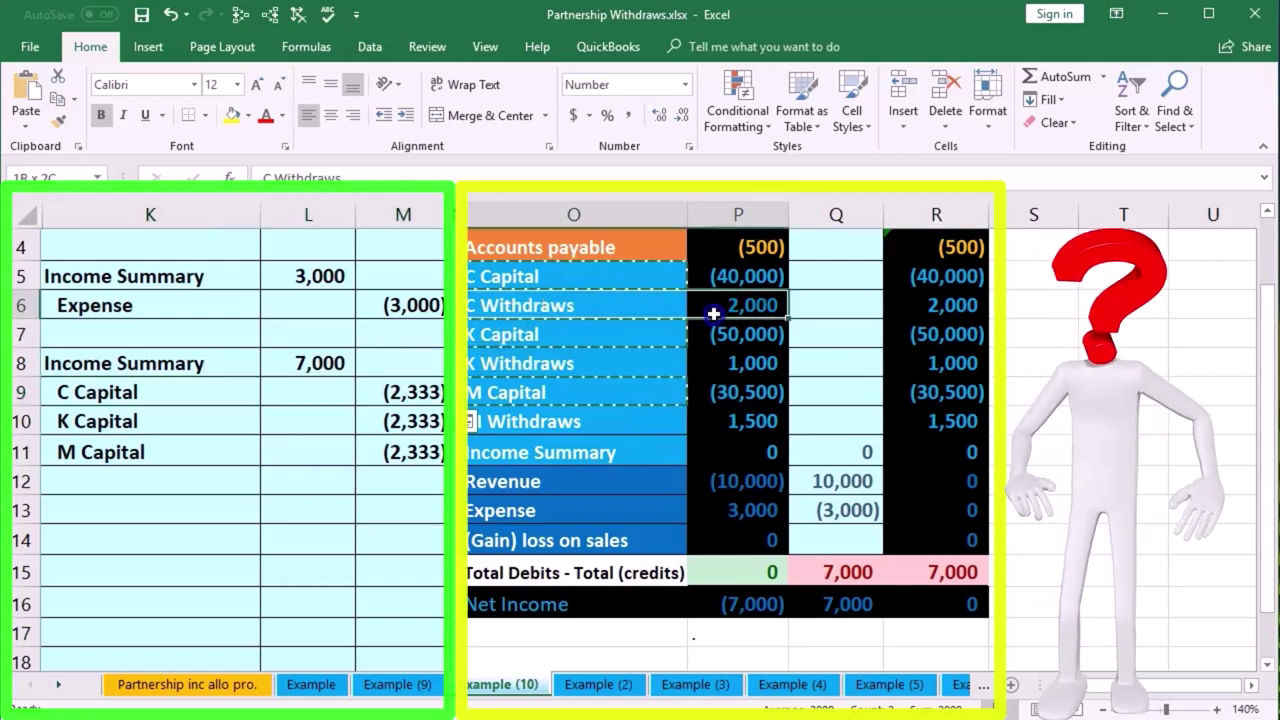
left_click(820, 307)
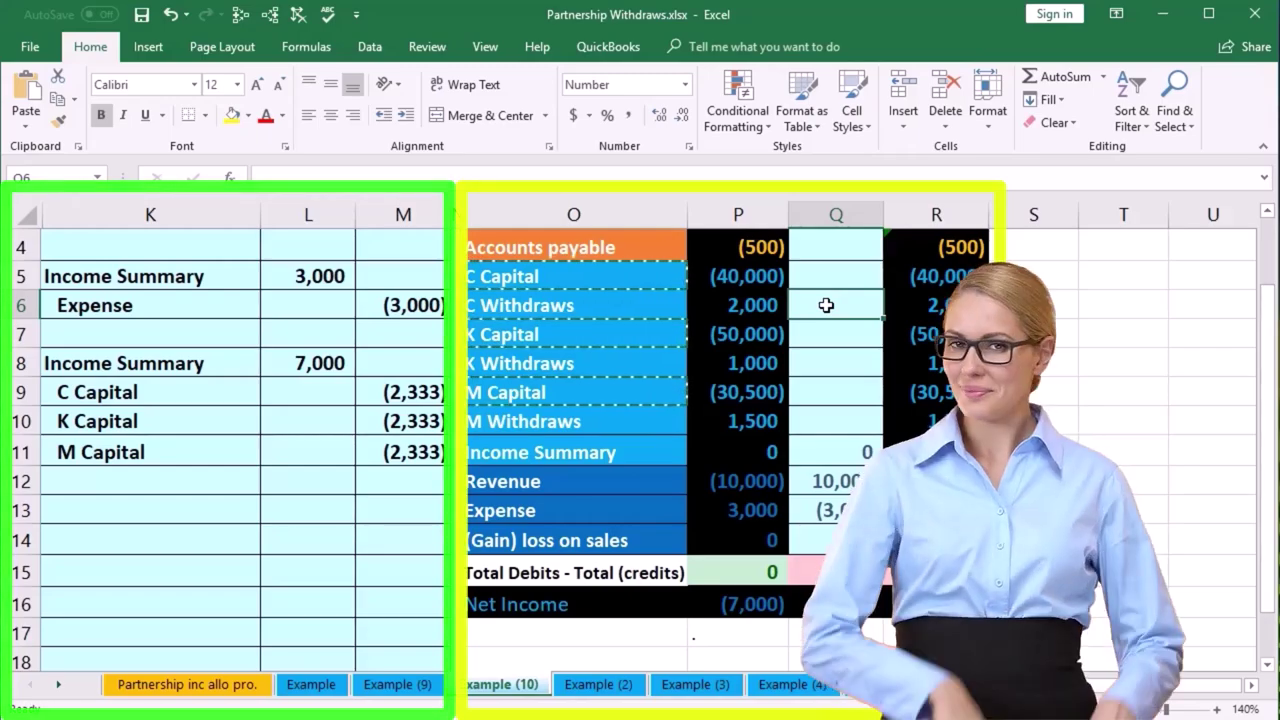
type("=")
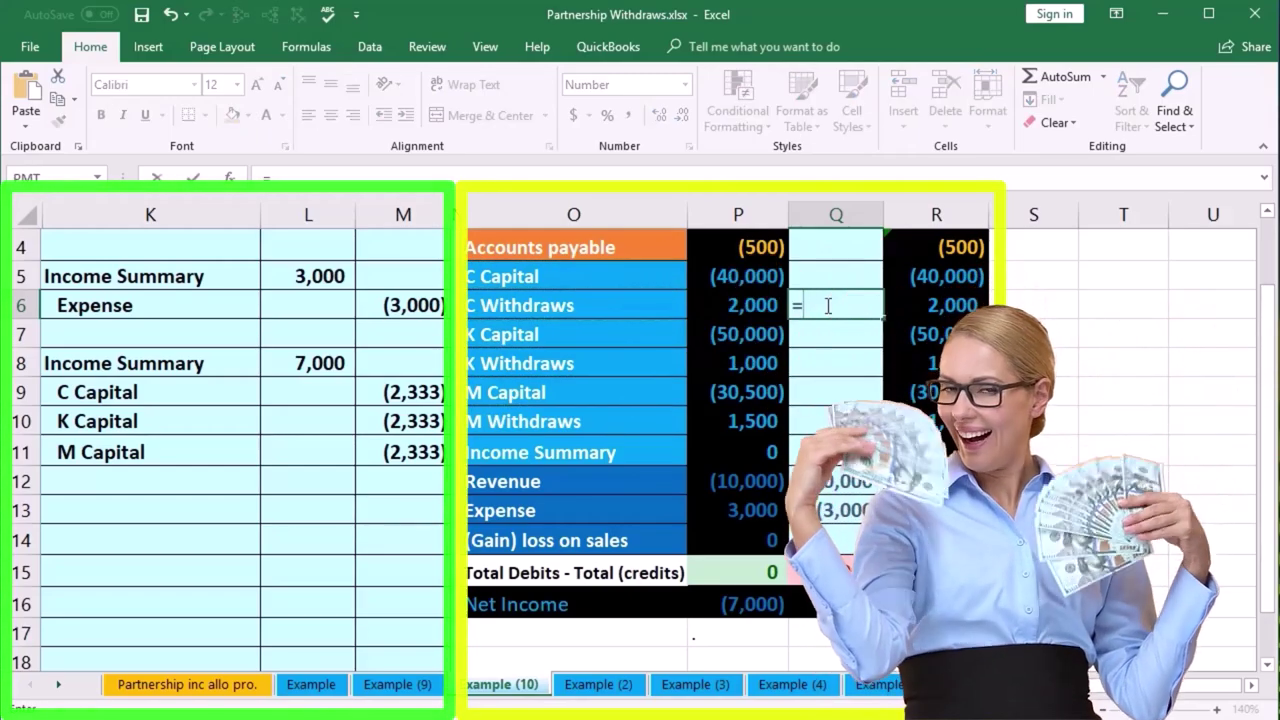
left_click(391, 394)
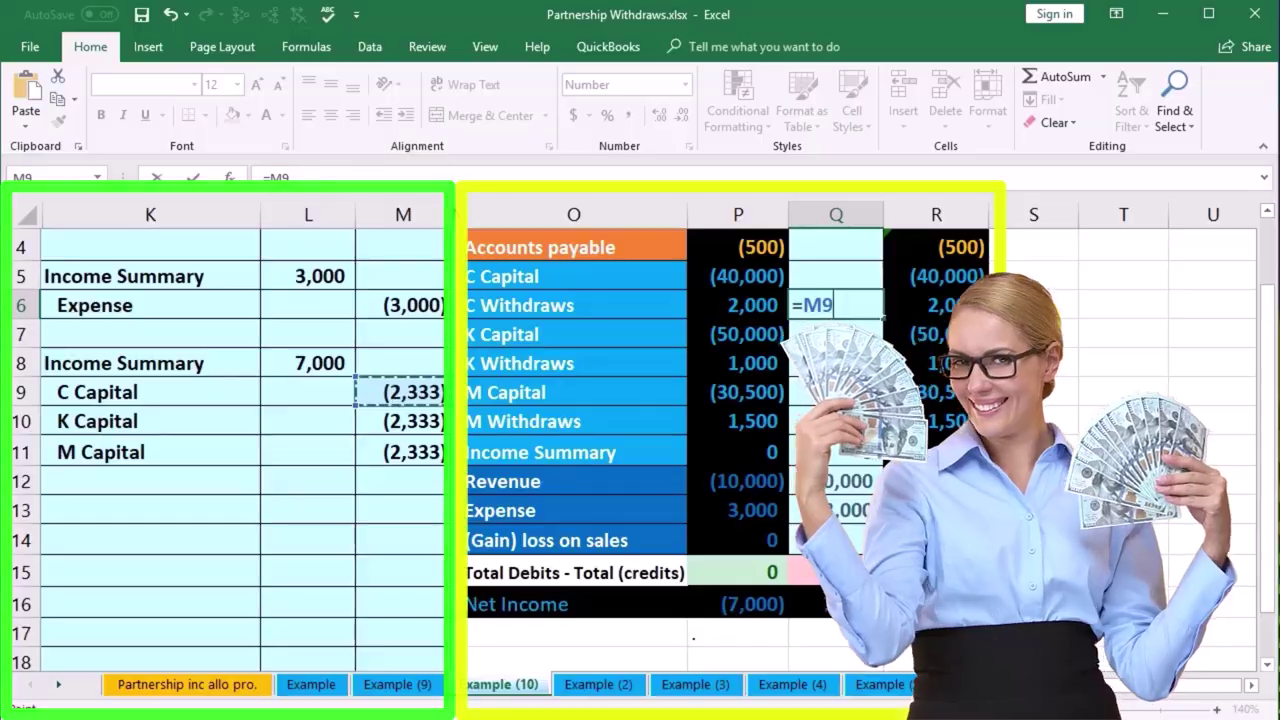
key("Escape")
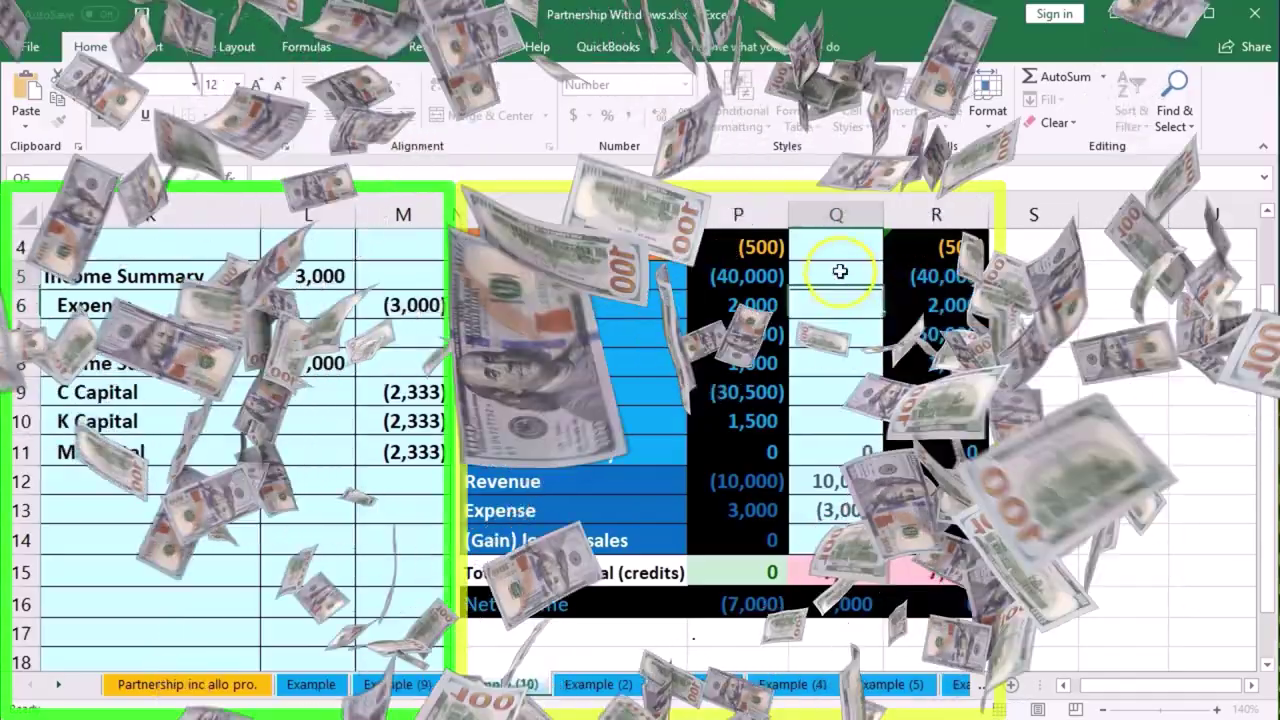
- Post the C Capital closing credit by entering =M9 in its Entries cell Q5, and check its ending balance in R5
left_click(838, 272)
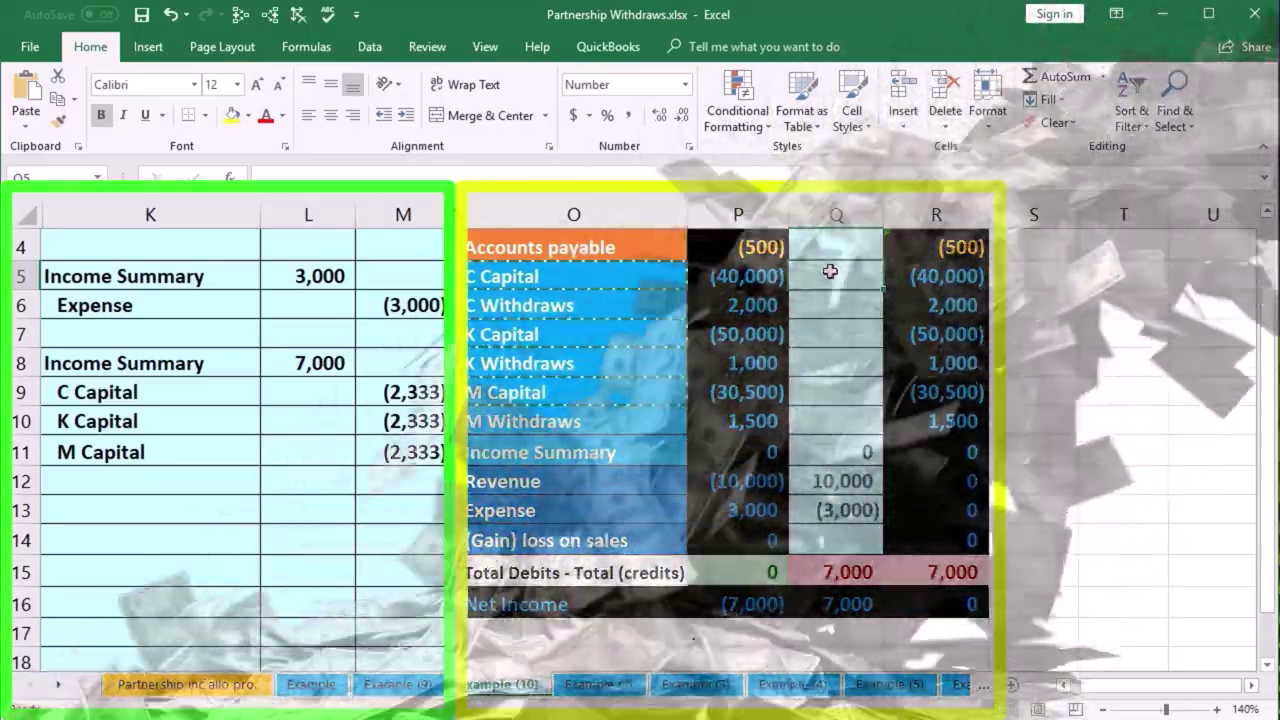
type("=")
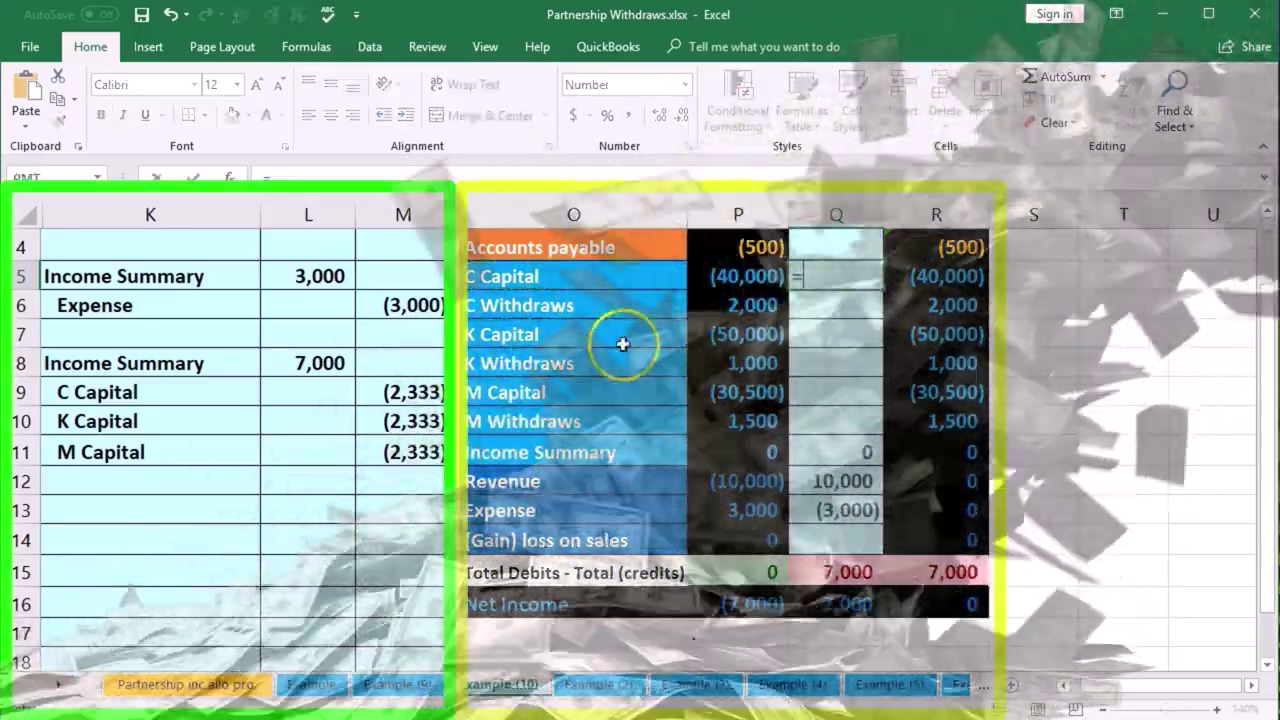
left_click(400, 392)
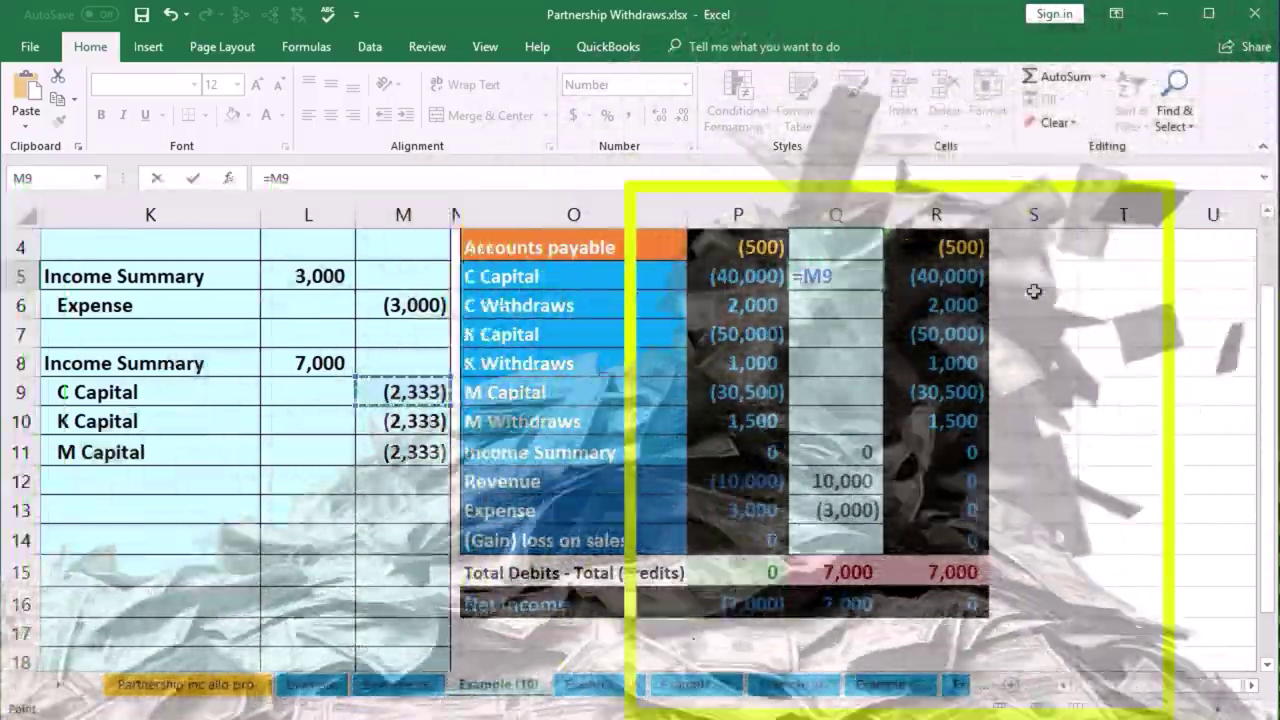
key("Return")
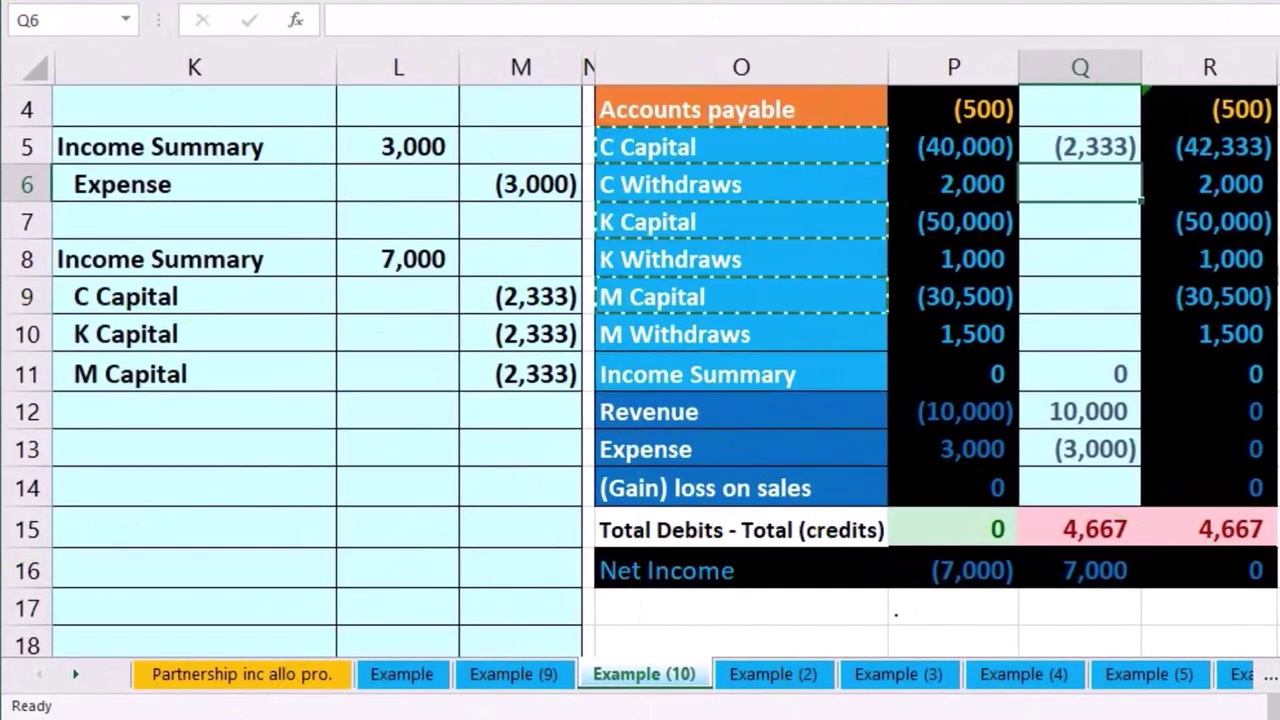
left_click(1250, 148)
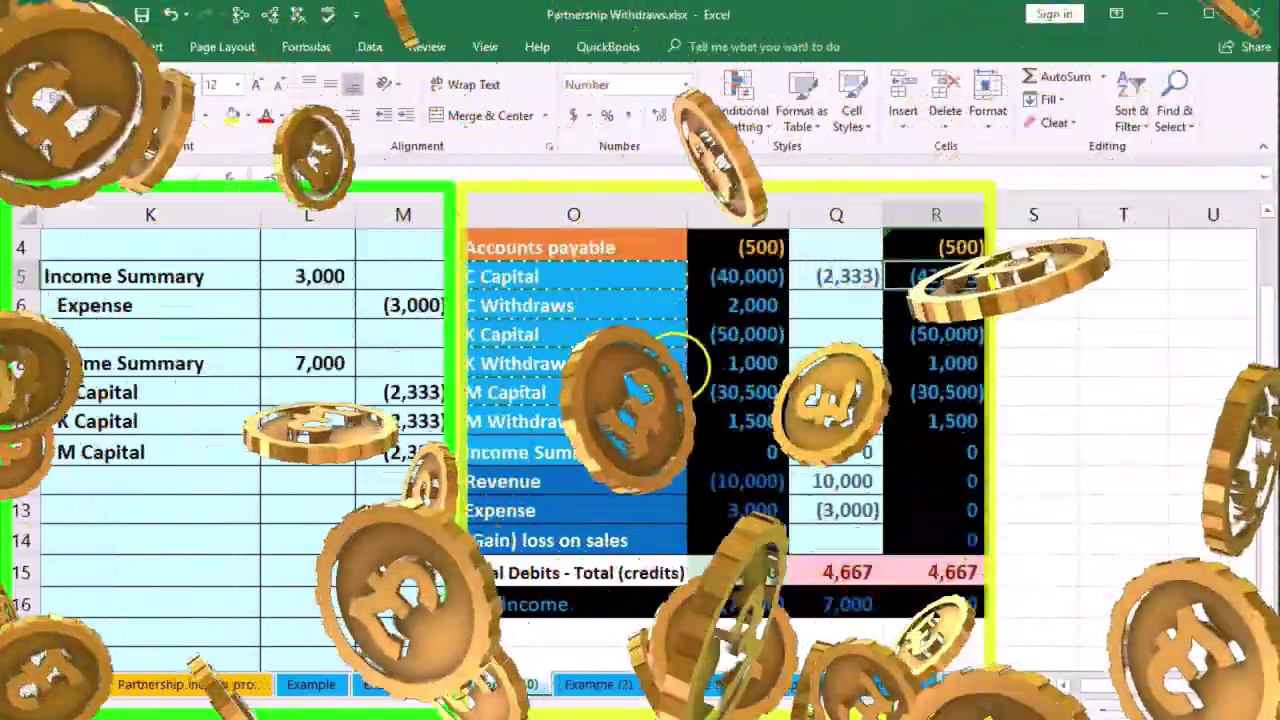
- Post the K Capital closing credit by entering =M10 in its Entries cell Q7
left_click_drag(214, 423, 400, 424)
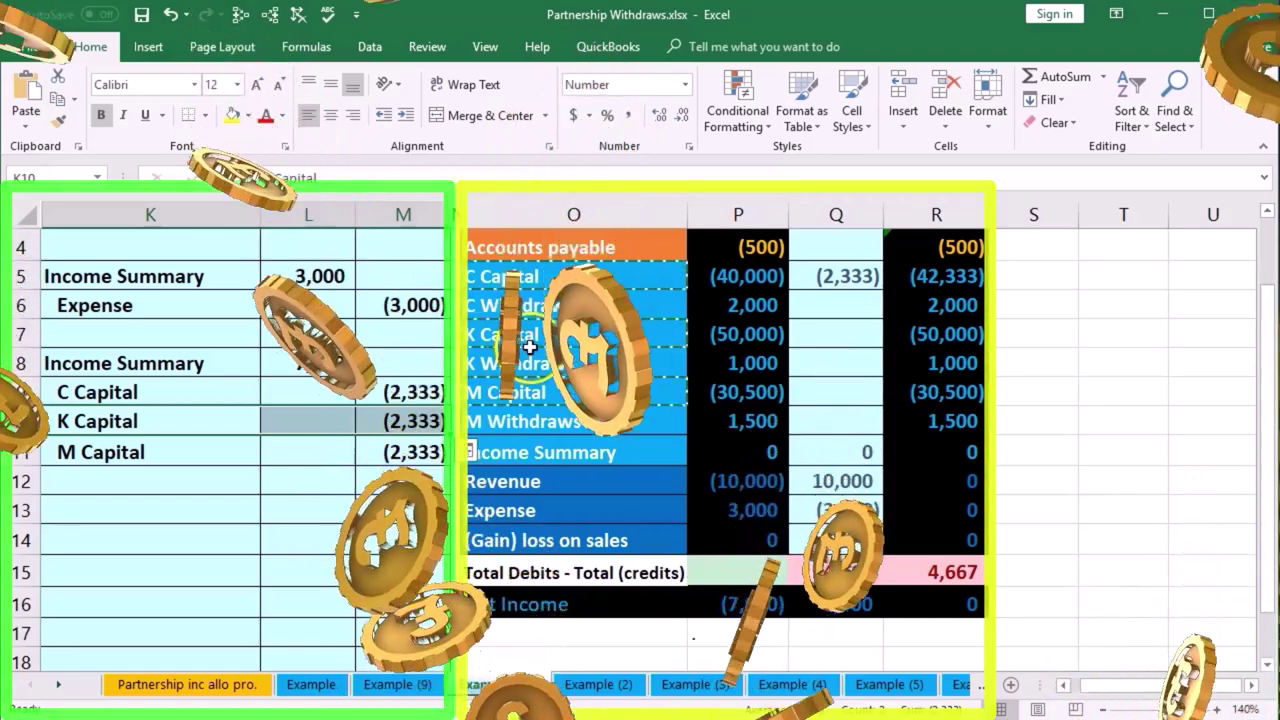
left_click(853, 329)
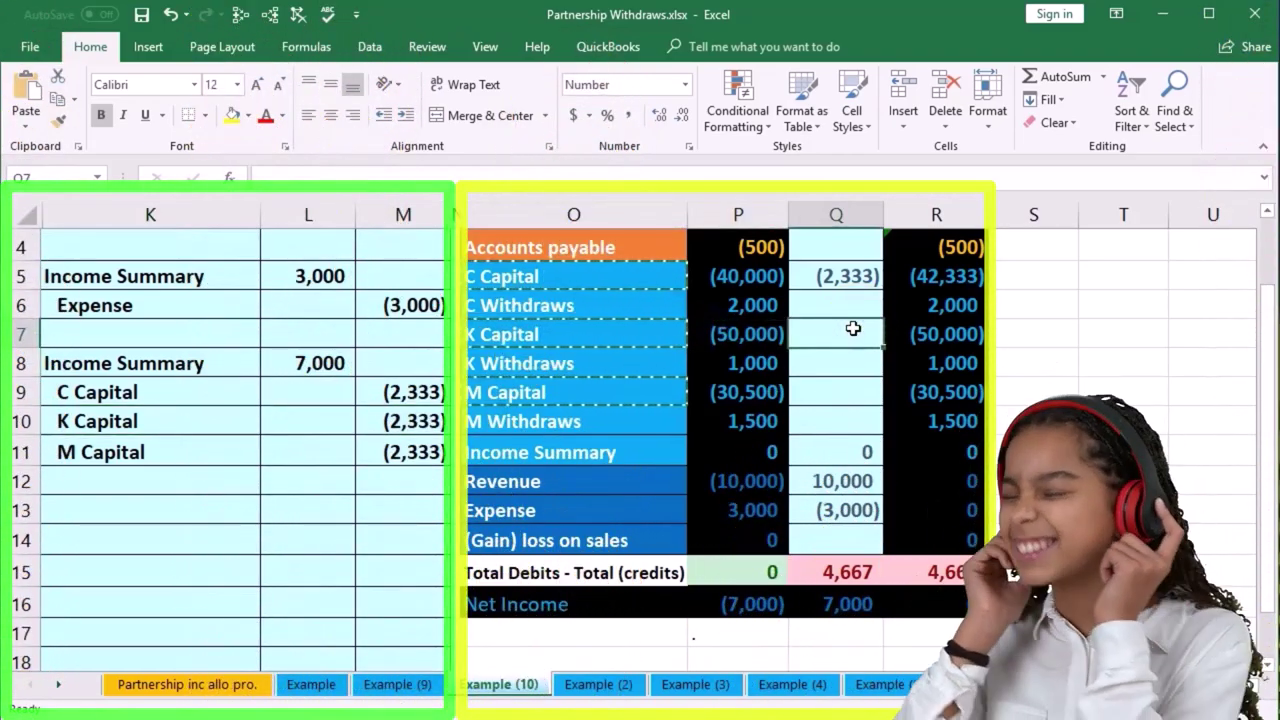
double_click(853, 329)
type("=")
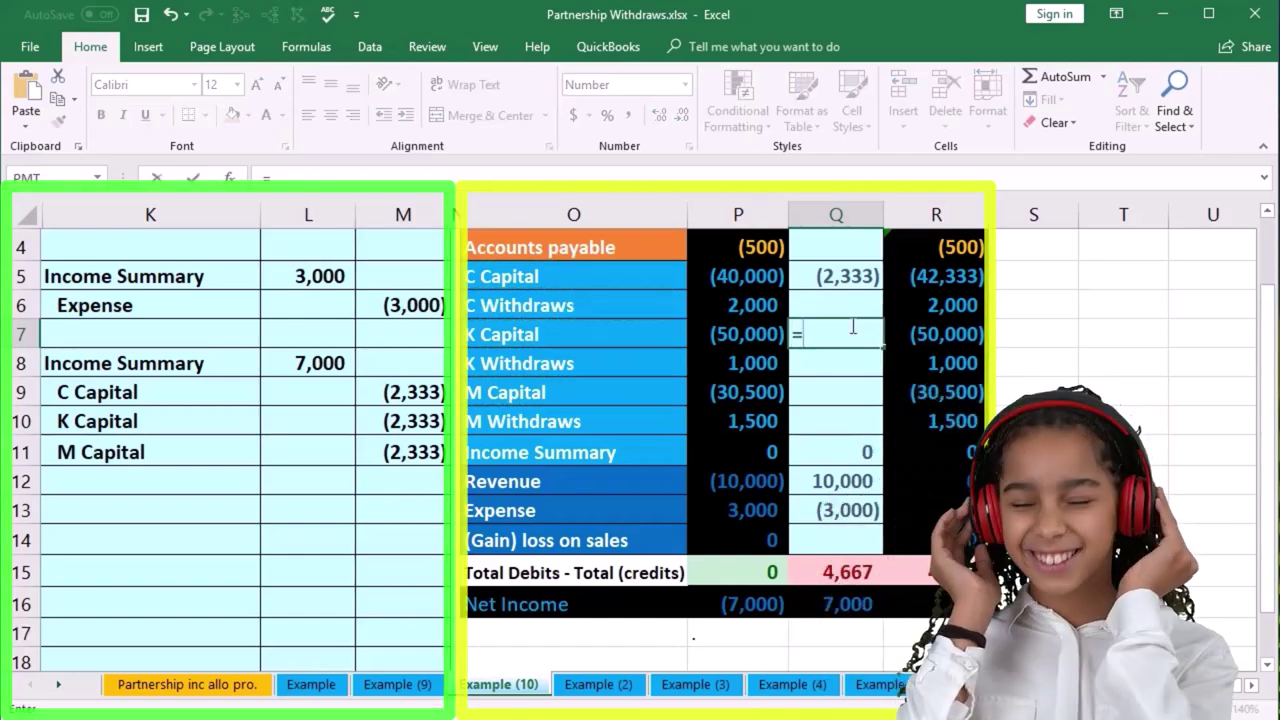
left_click(410, 421)
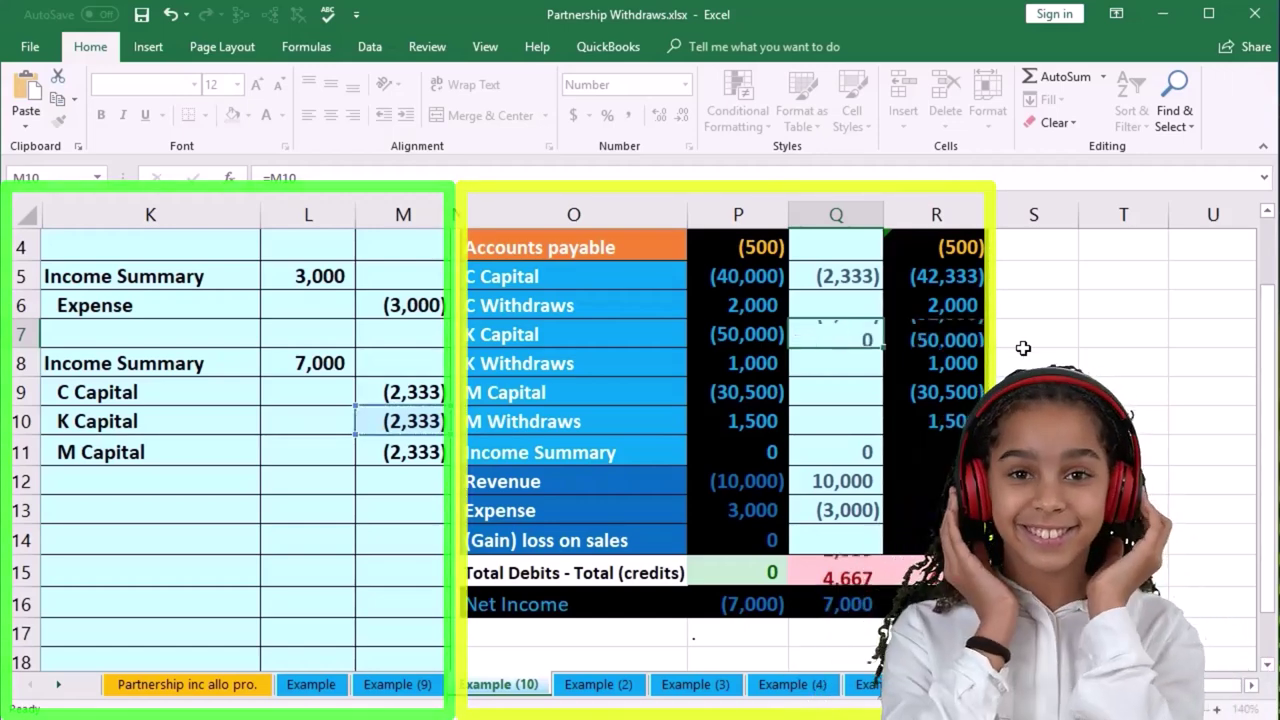
key("Return")
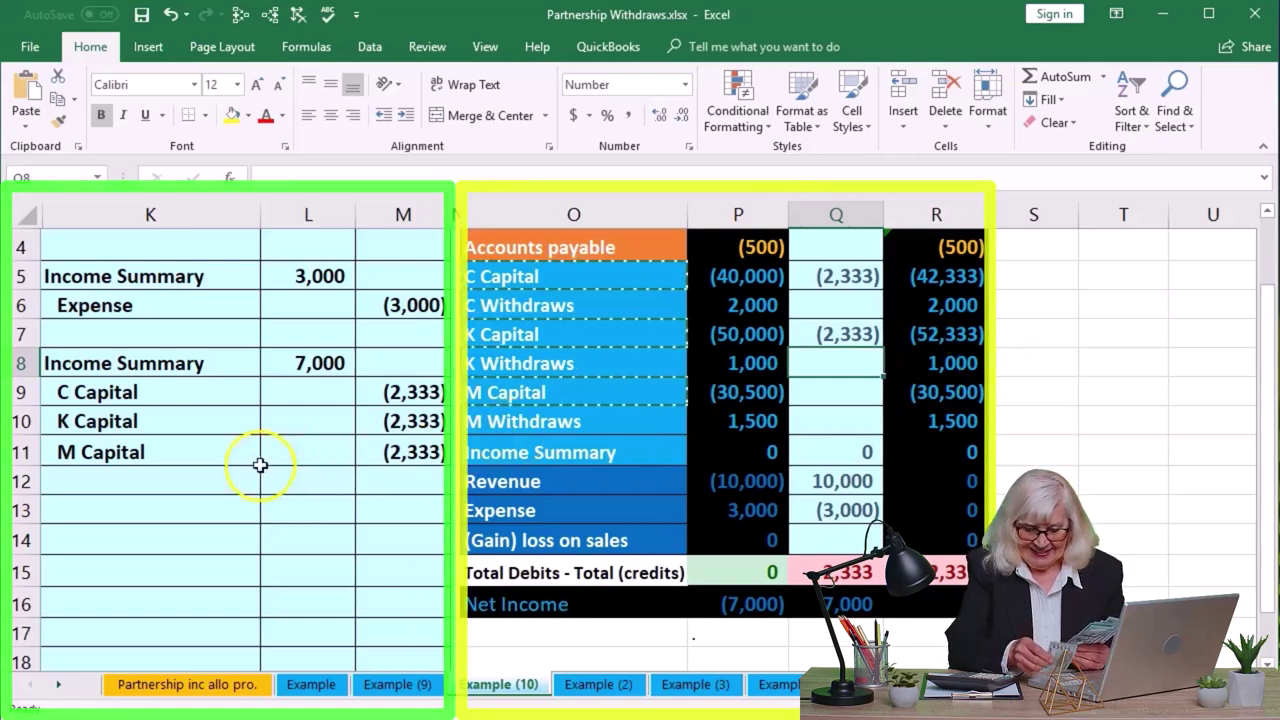
- Post the M Capital closing credit by entering =M11 in its Entries cell Q9
left_click(228, 453)
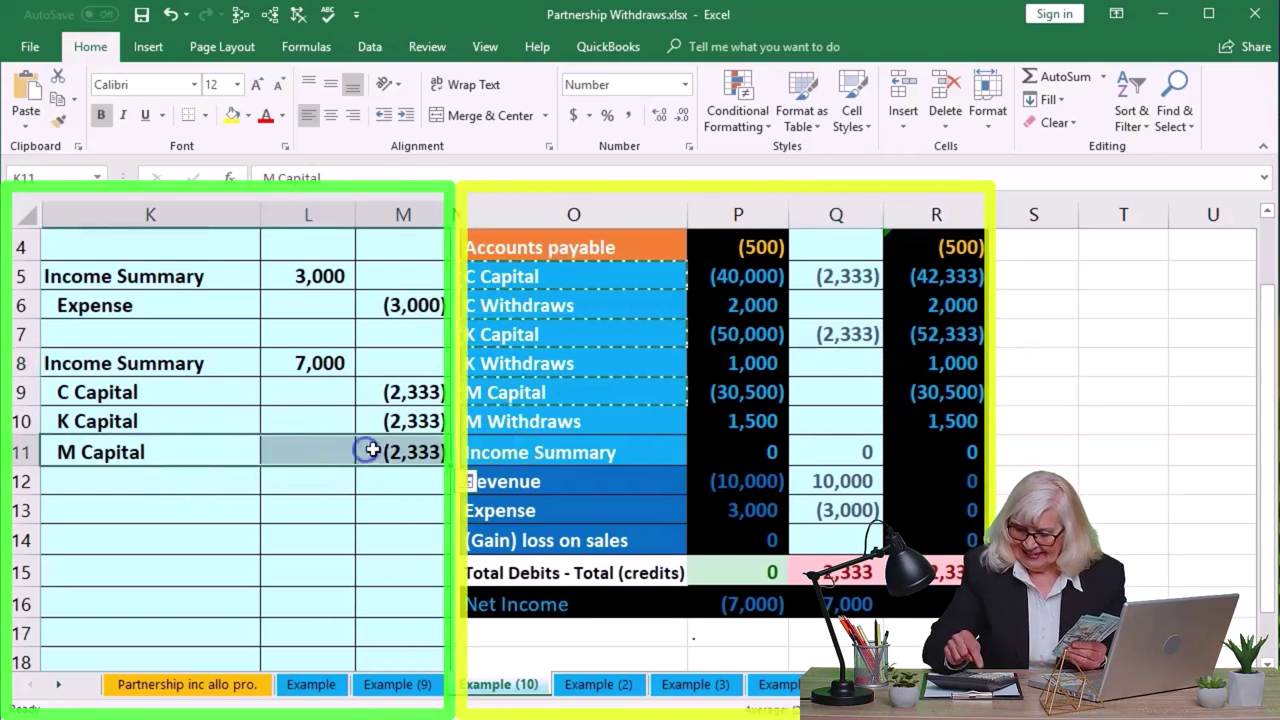
left_click_drag(634, 390, 750, 392)
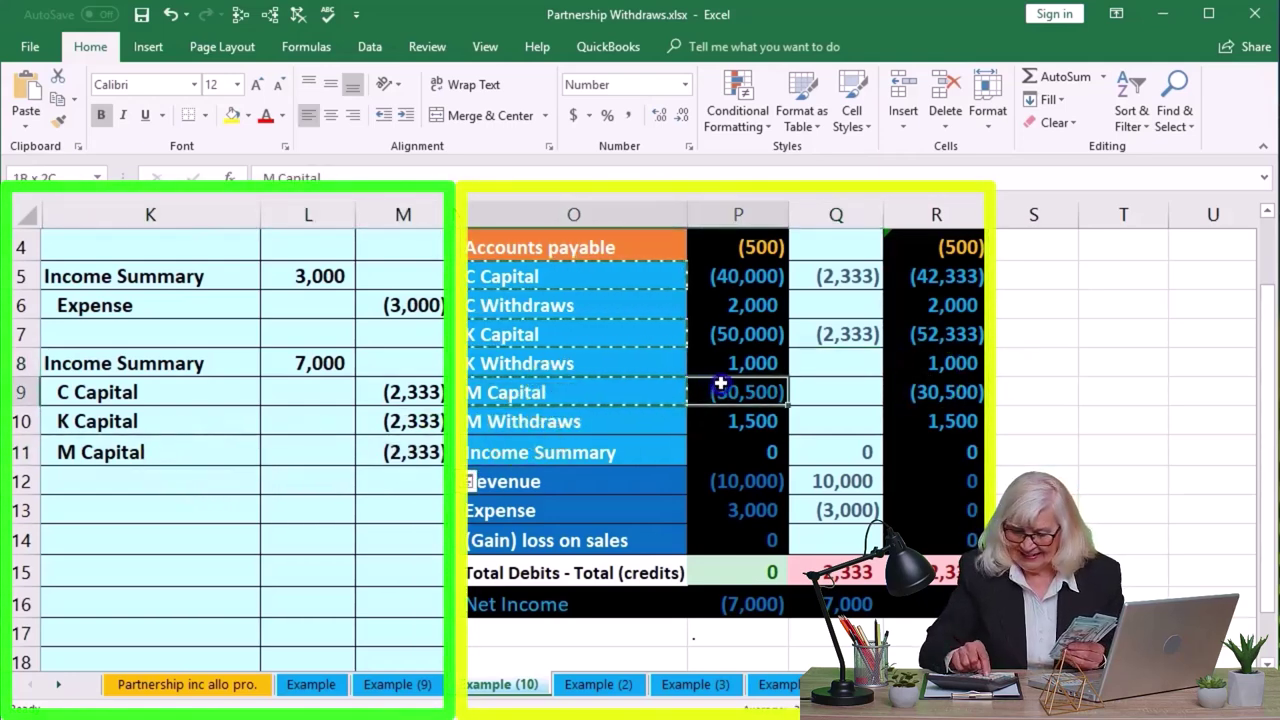
left_click(835, 387)
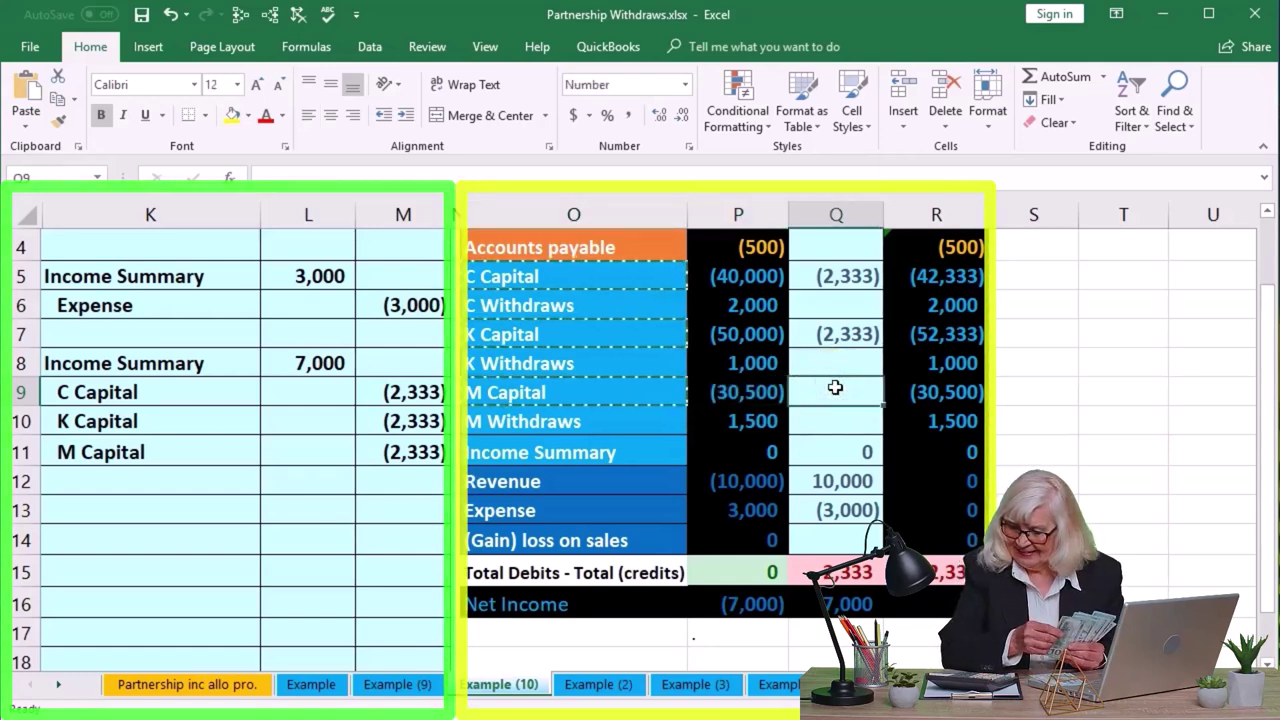
type("=")
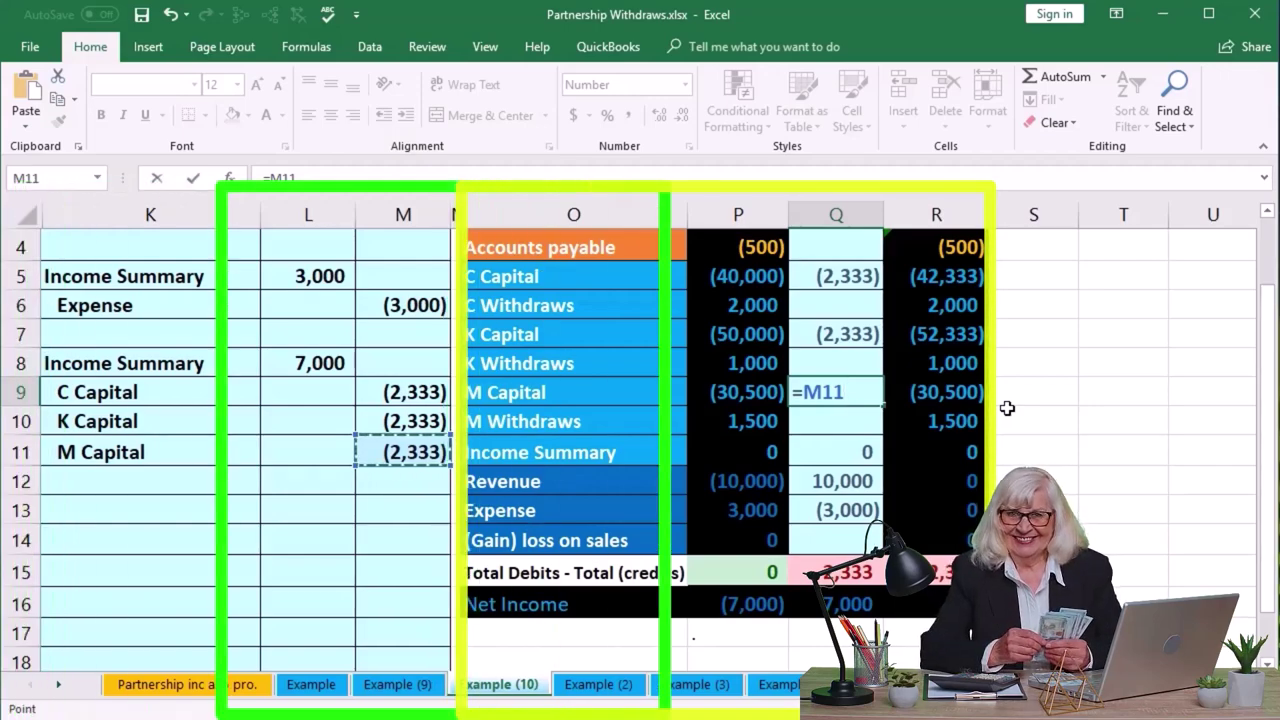
key("Return")
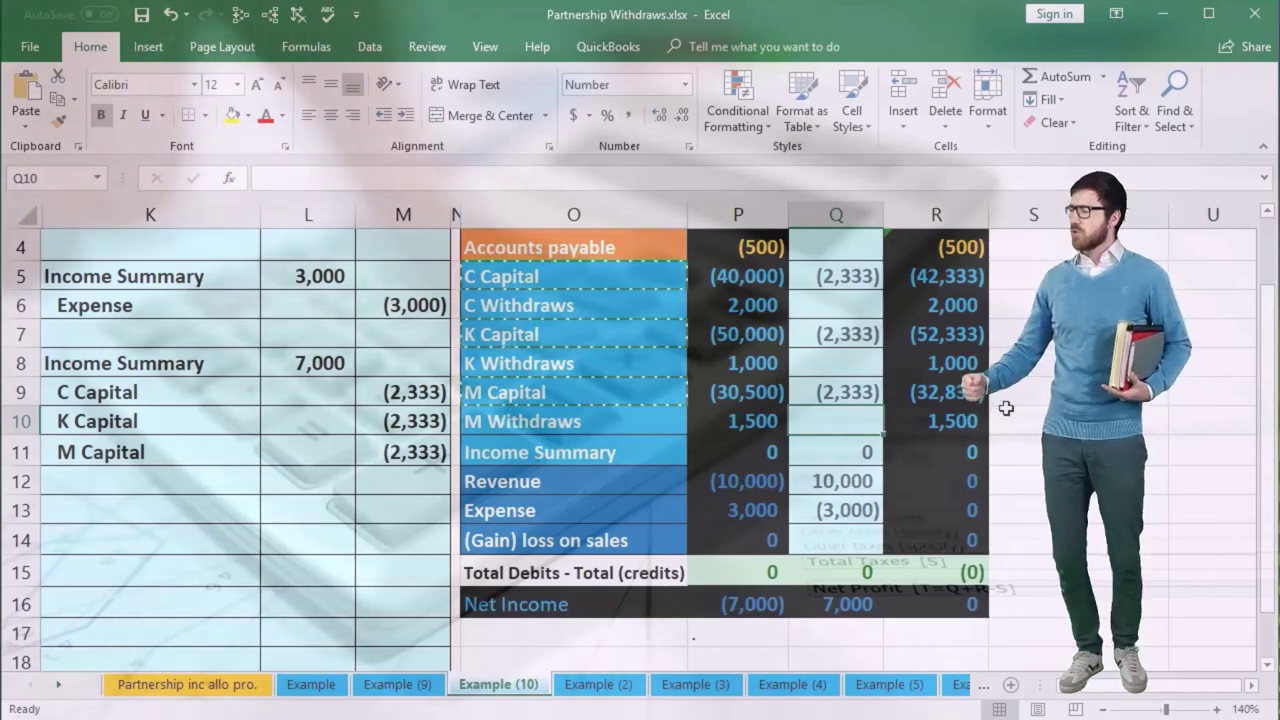
- Review the recorded closing entries and the partners' capital and withdrawal balances in the trial balance, including C Withdraws in row 6
scroll(237, 523, "up", 1)
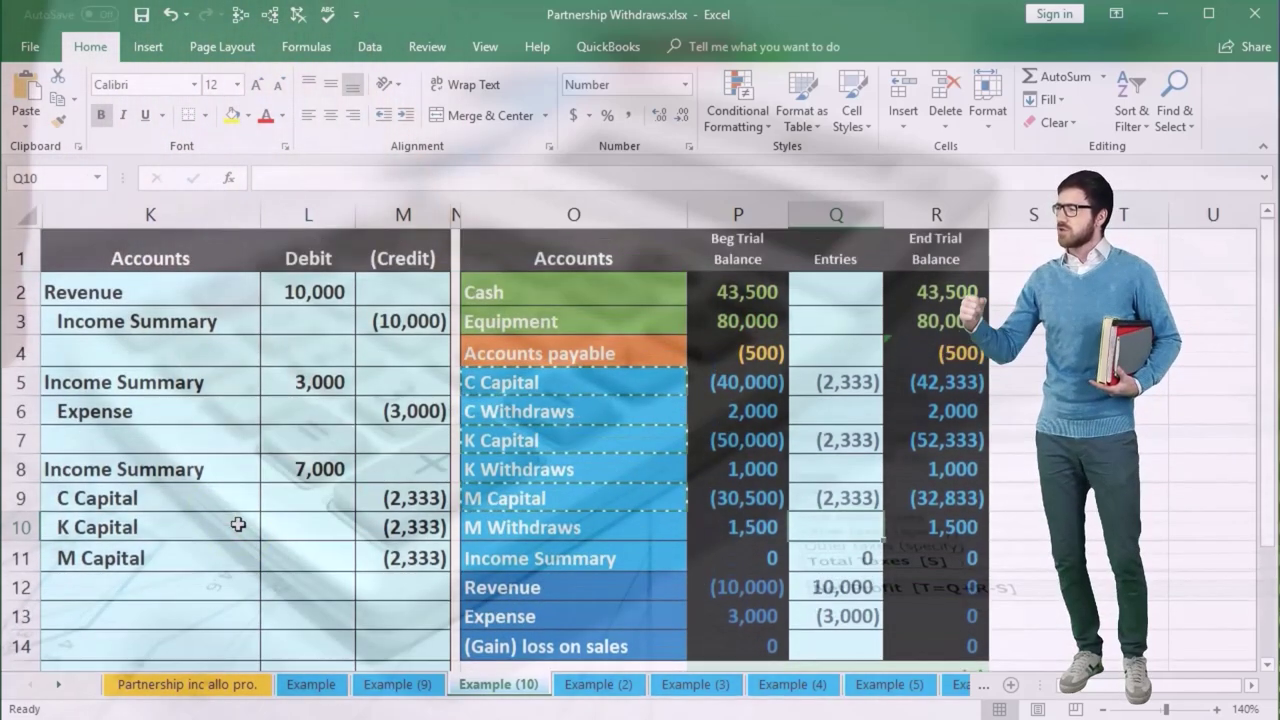
scroll(237, 523, "down", 1)
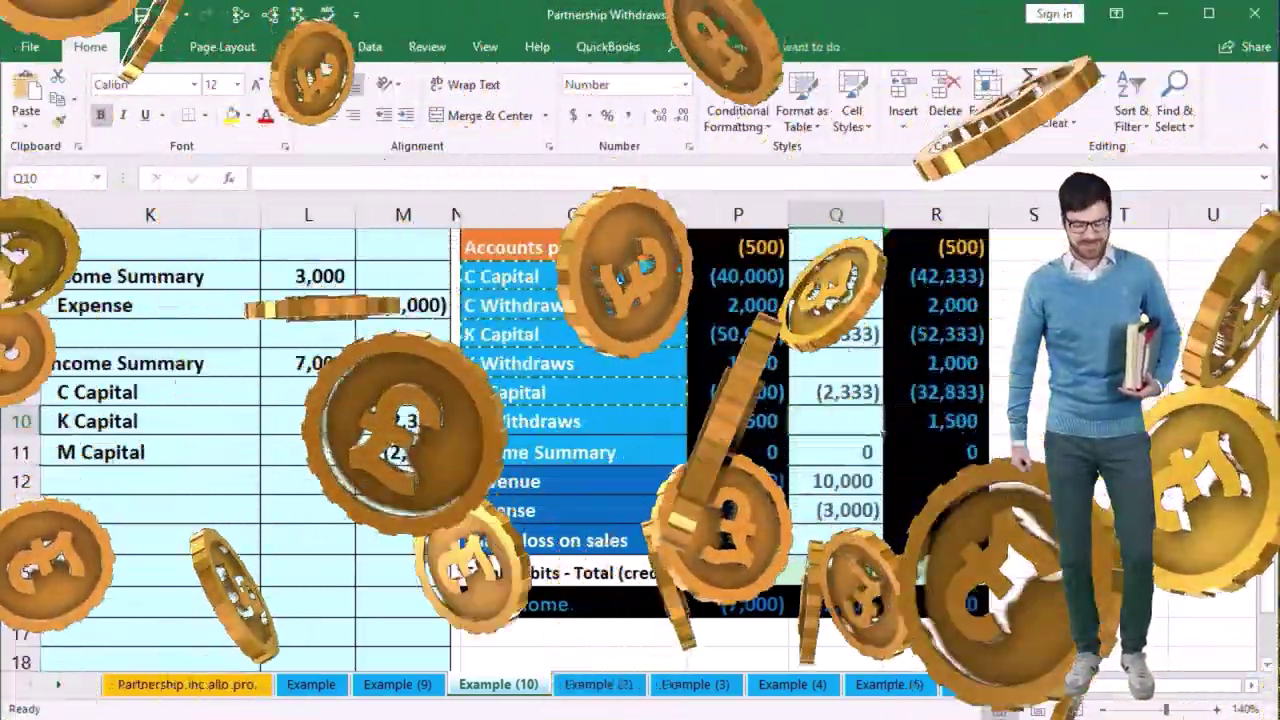
left_click_drag(600, 276, 609, 349)
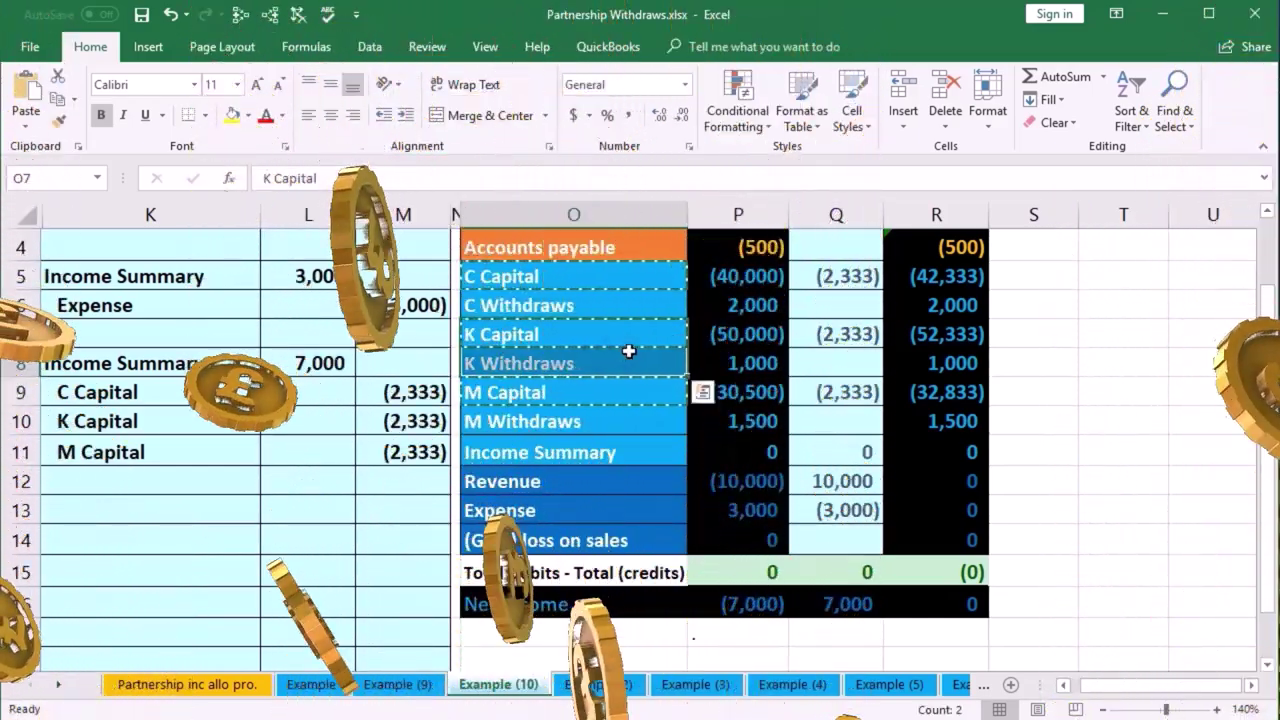
left_click_drag(906, 277, 910, 302)
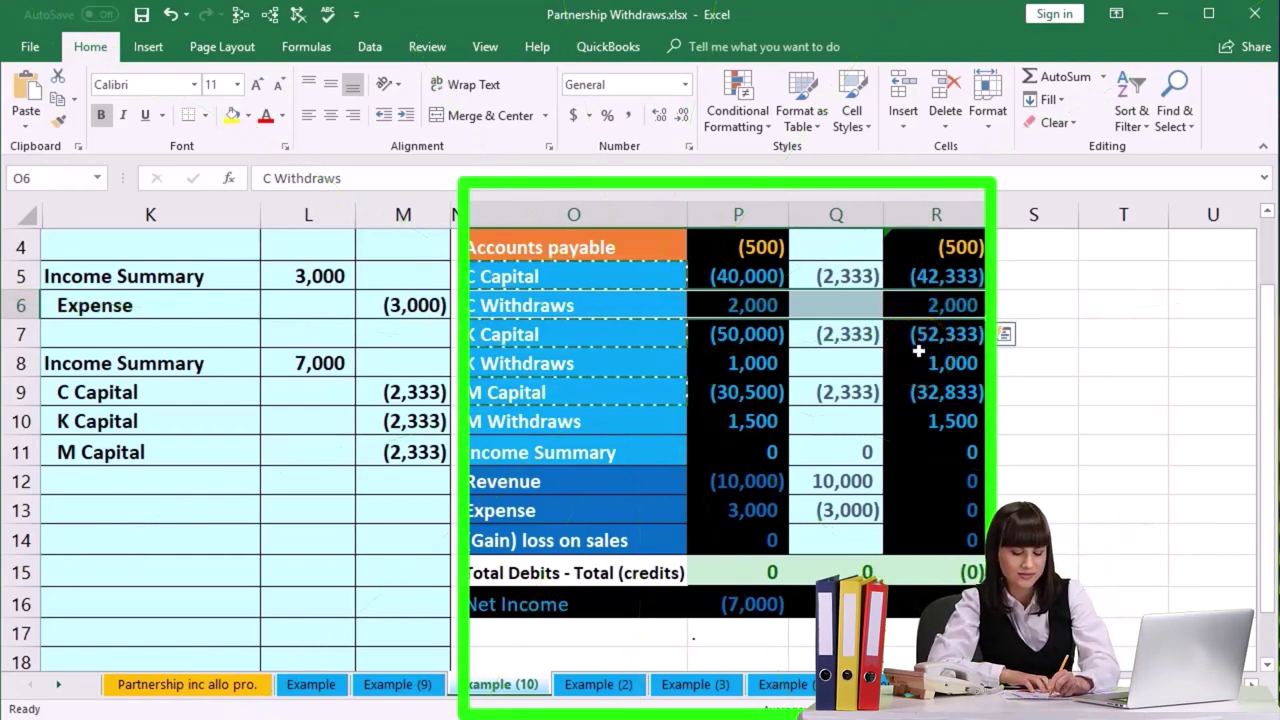
left_click(936, 303)
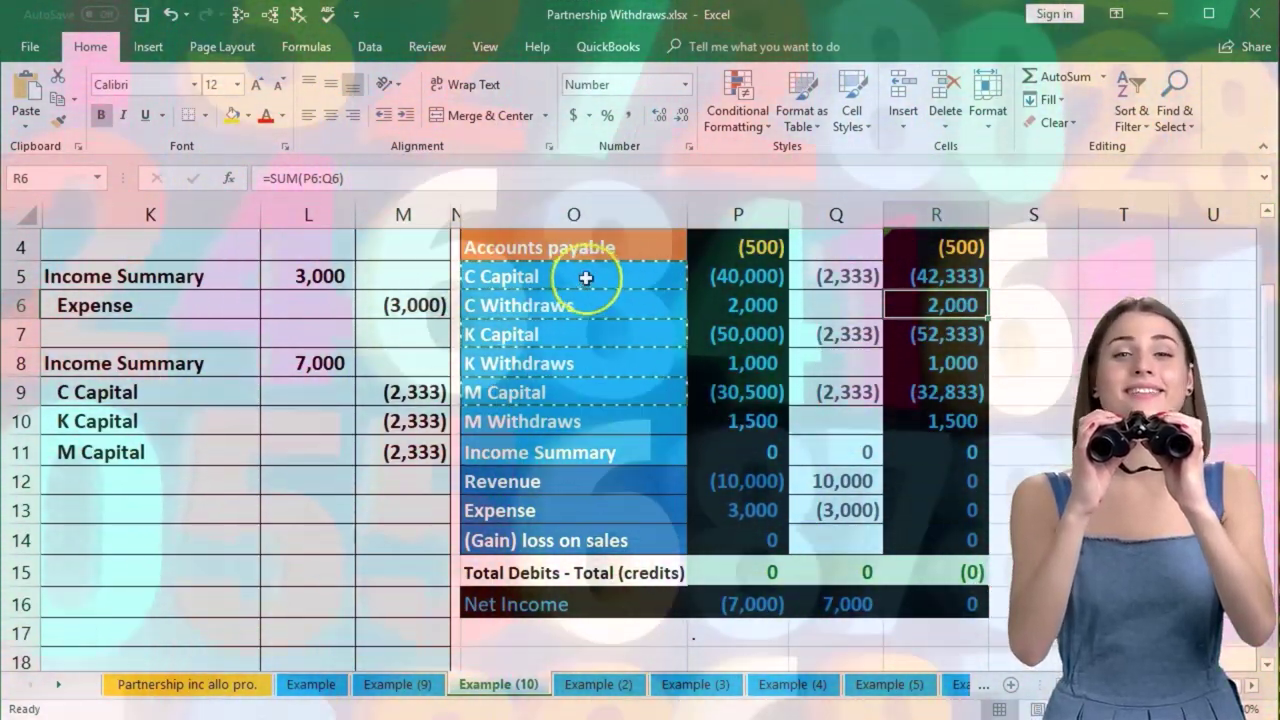
- Copy the C Capital, K Capital and M Capital account names from the trial balance into K13:K15 as values only
left_click(584, 275)
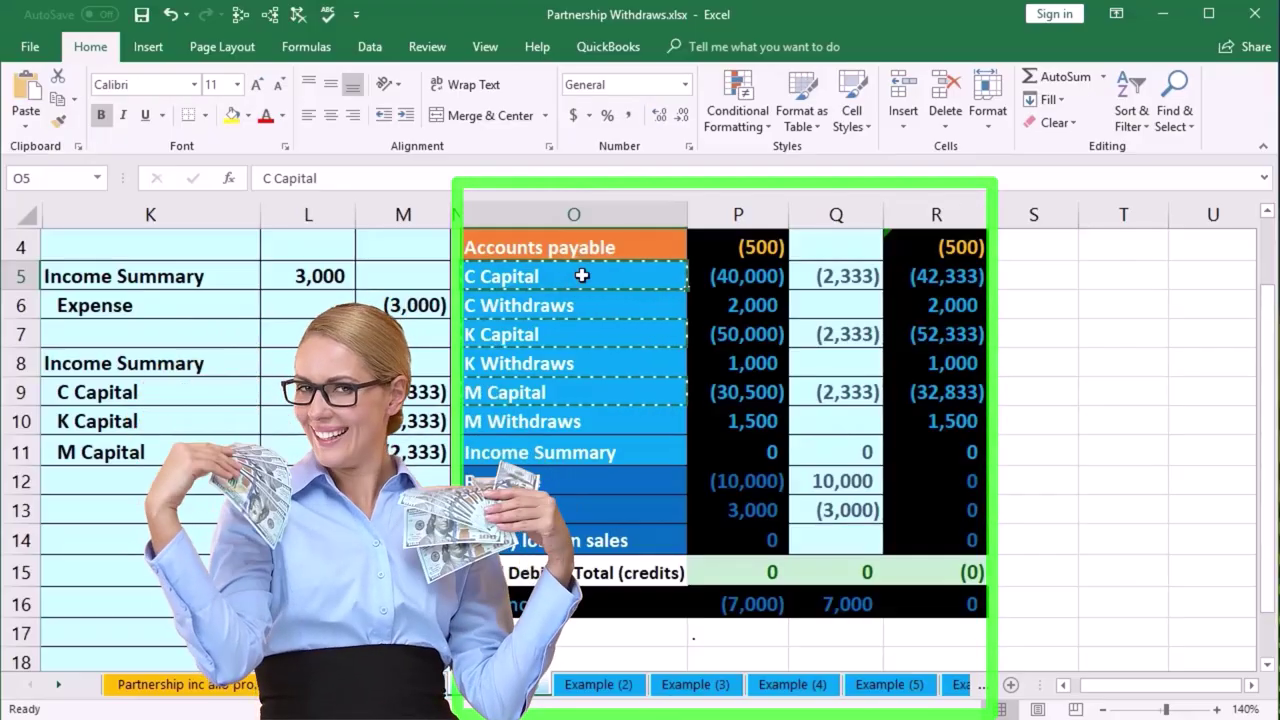
left_click(566, 325, "ctrl")
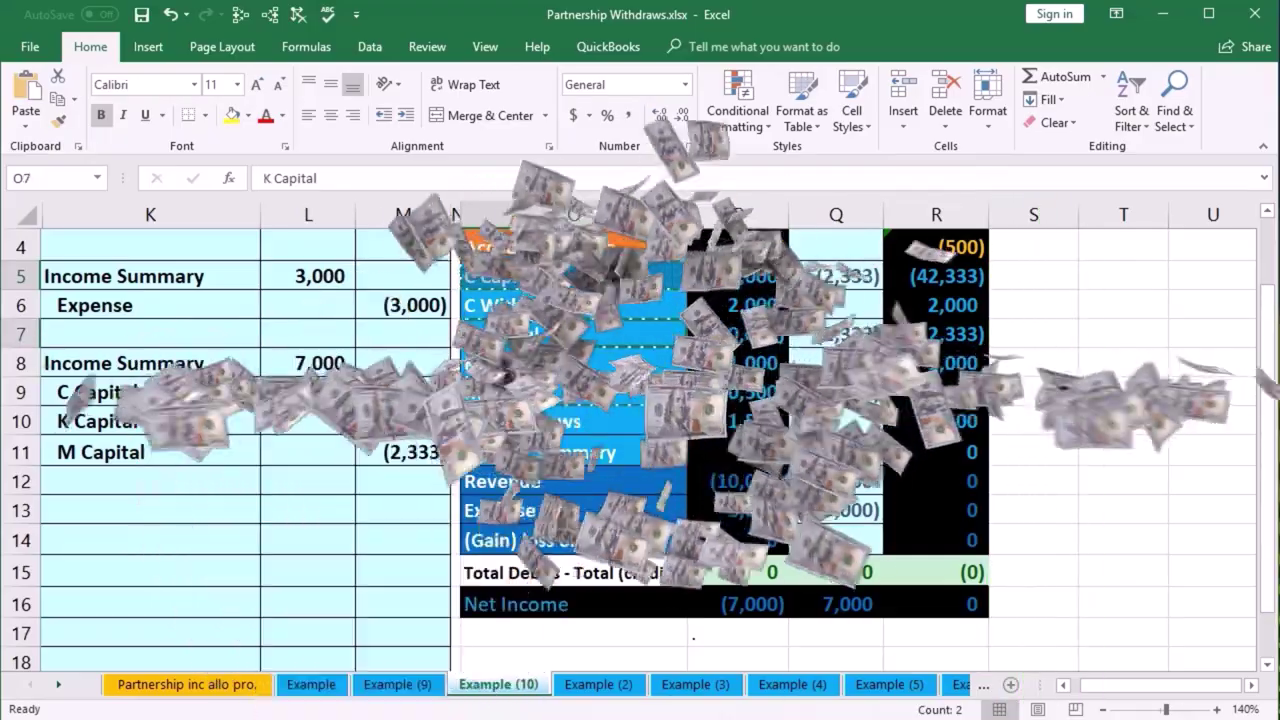
left_click(566, 392, "ctrl")
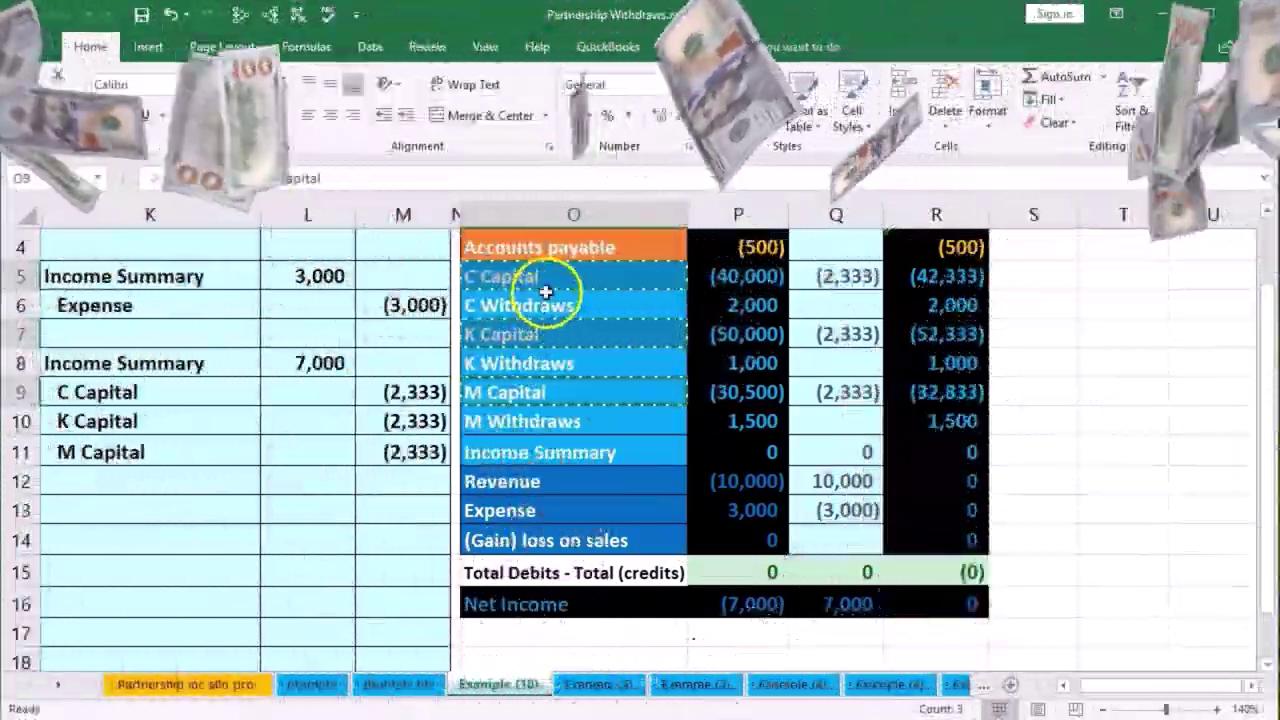
right_click(553, 275)
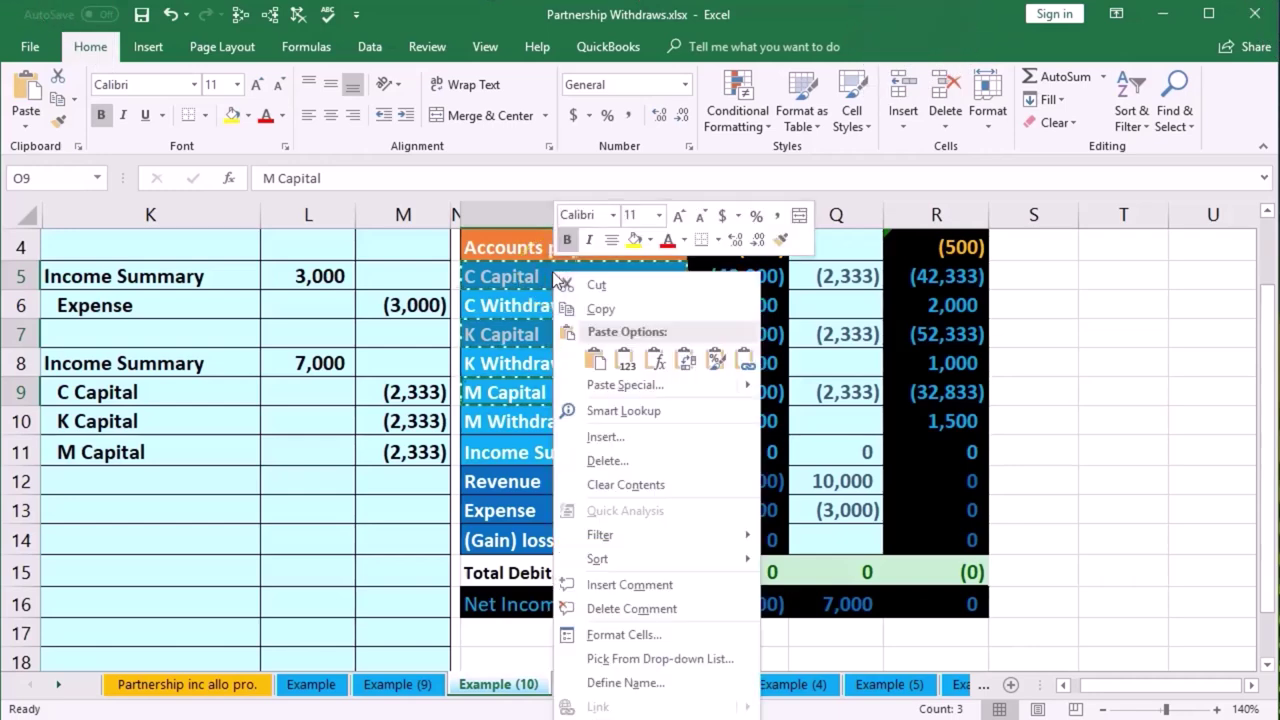
left_click(577, 307)
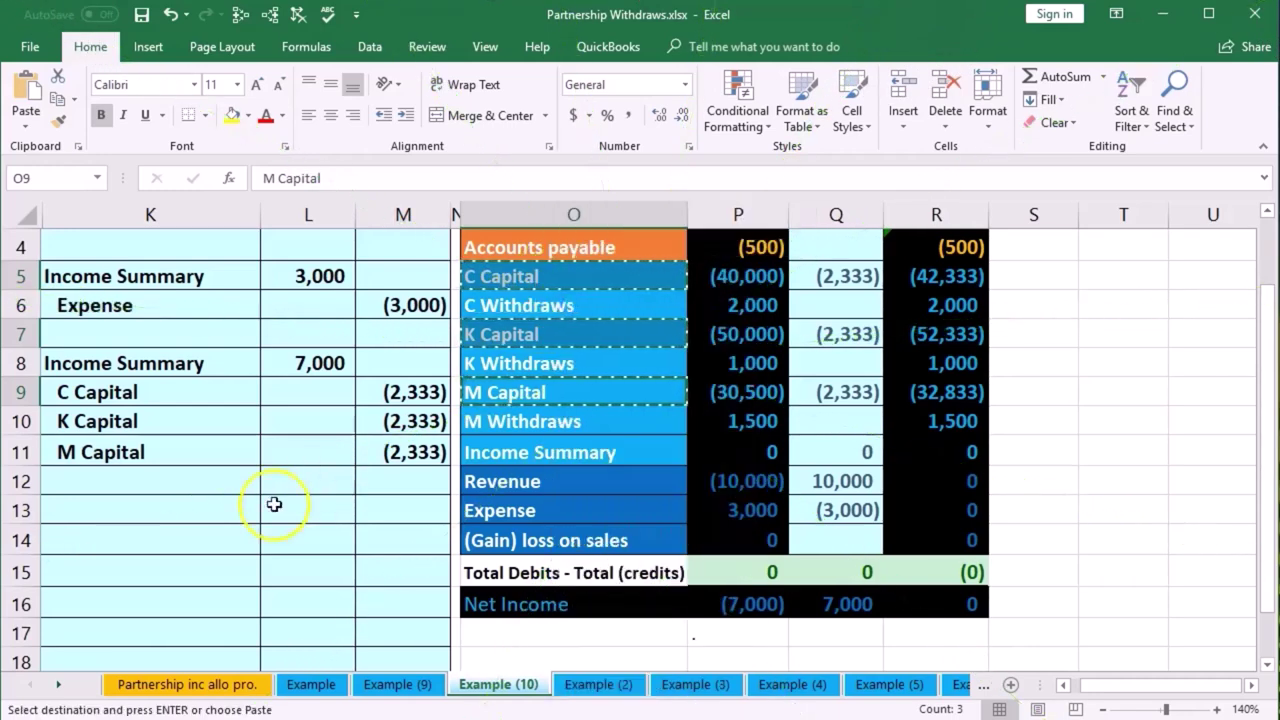
left_click(174, 503)
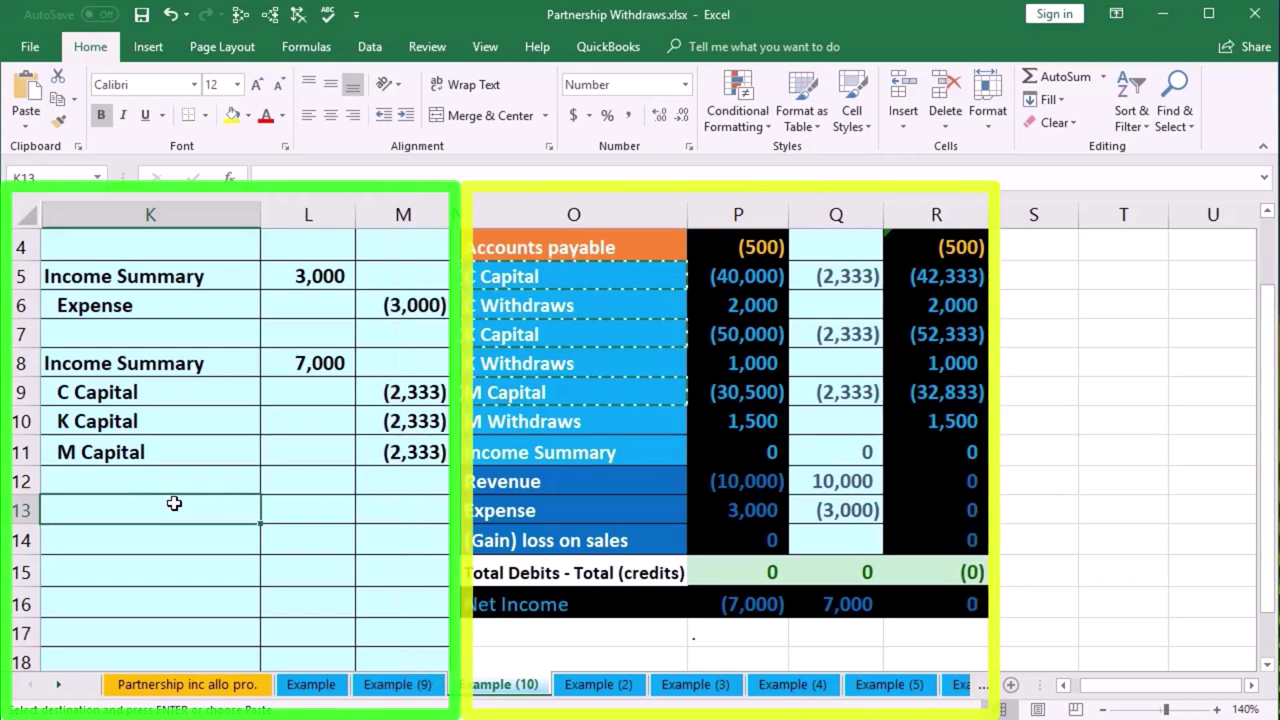
right_click(174, 503)
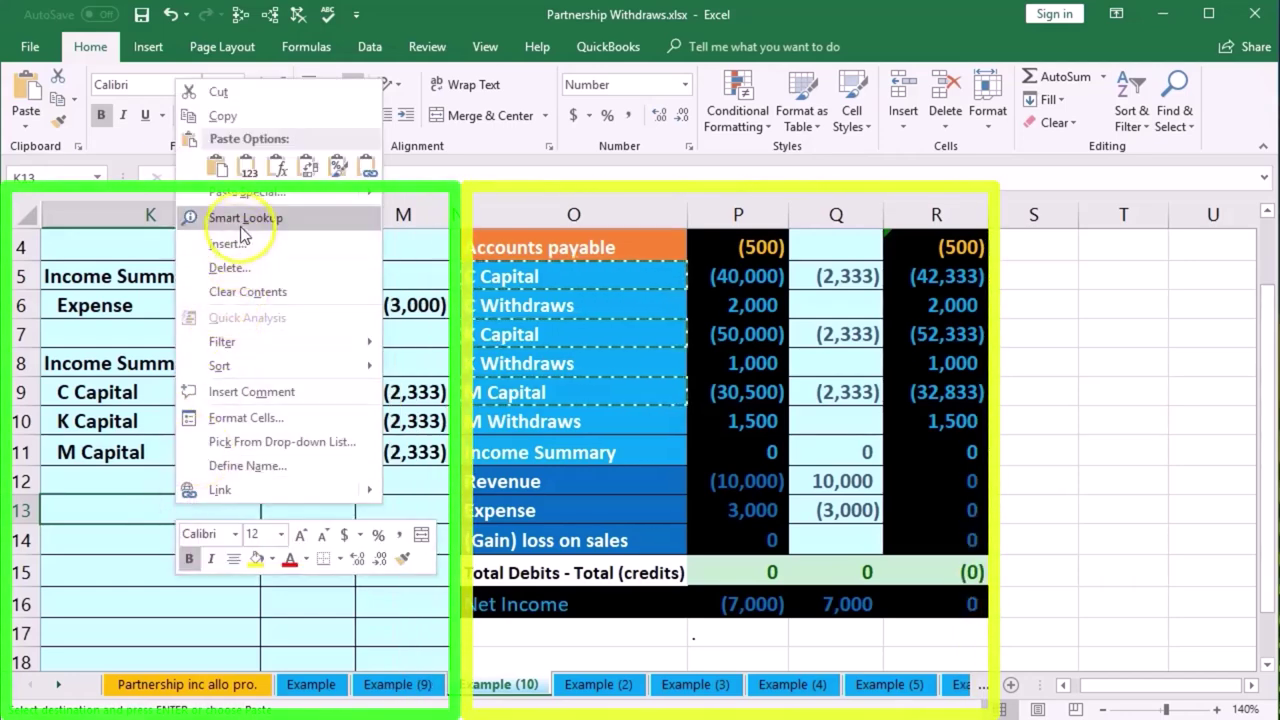
left_click(248, 170)
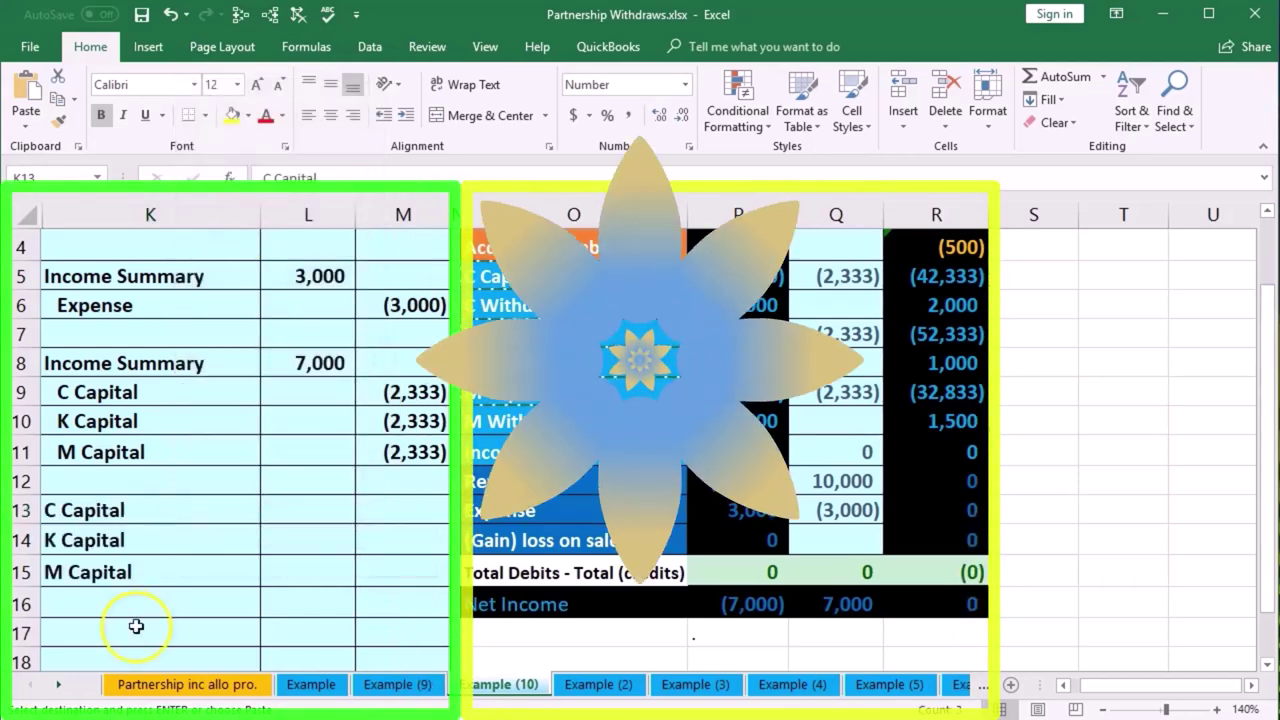
- Enter the capital account debits in L13:L15: 2,000 for C Capital, 1,000 for K Capital and 1,500 for M Capital
left_click(311, 510)
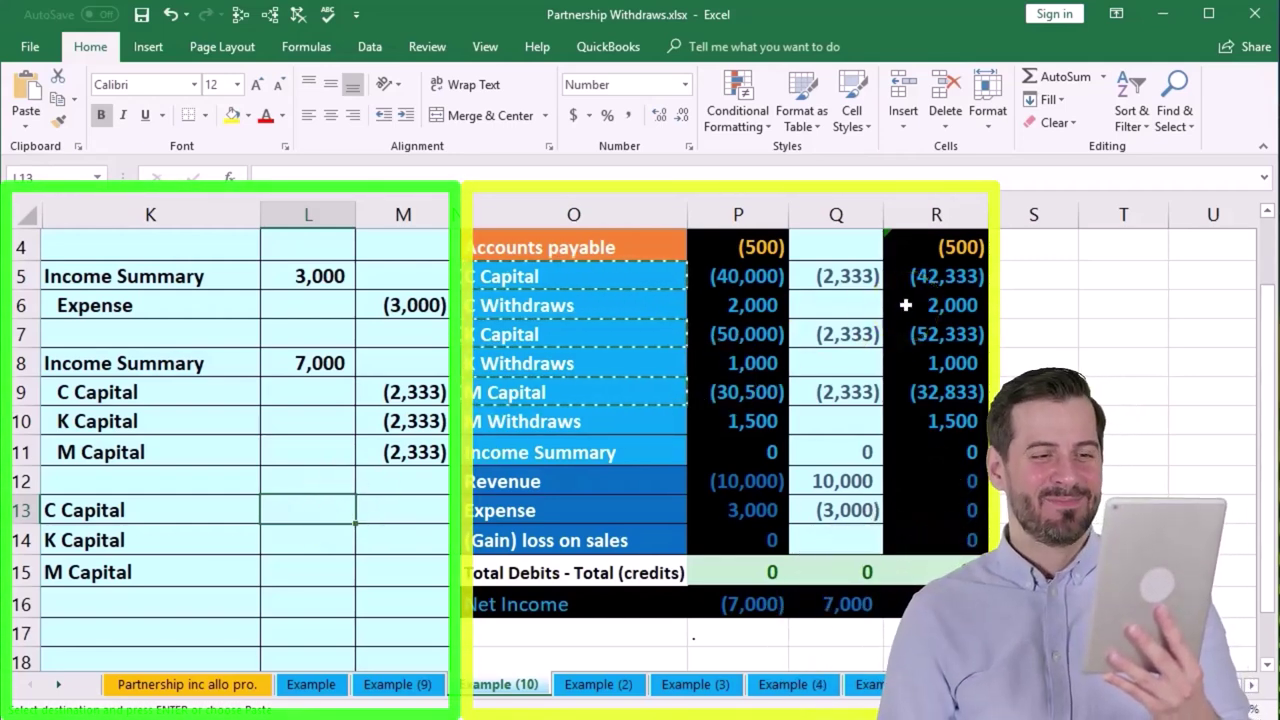
type("2,0")
type("000")
key("Return")
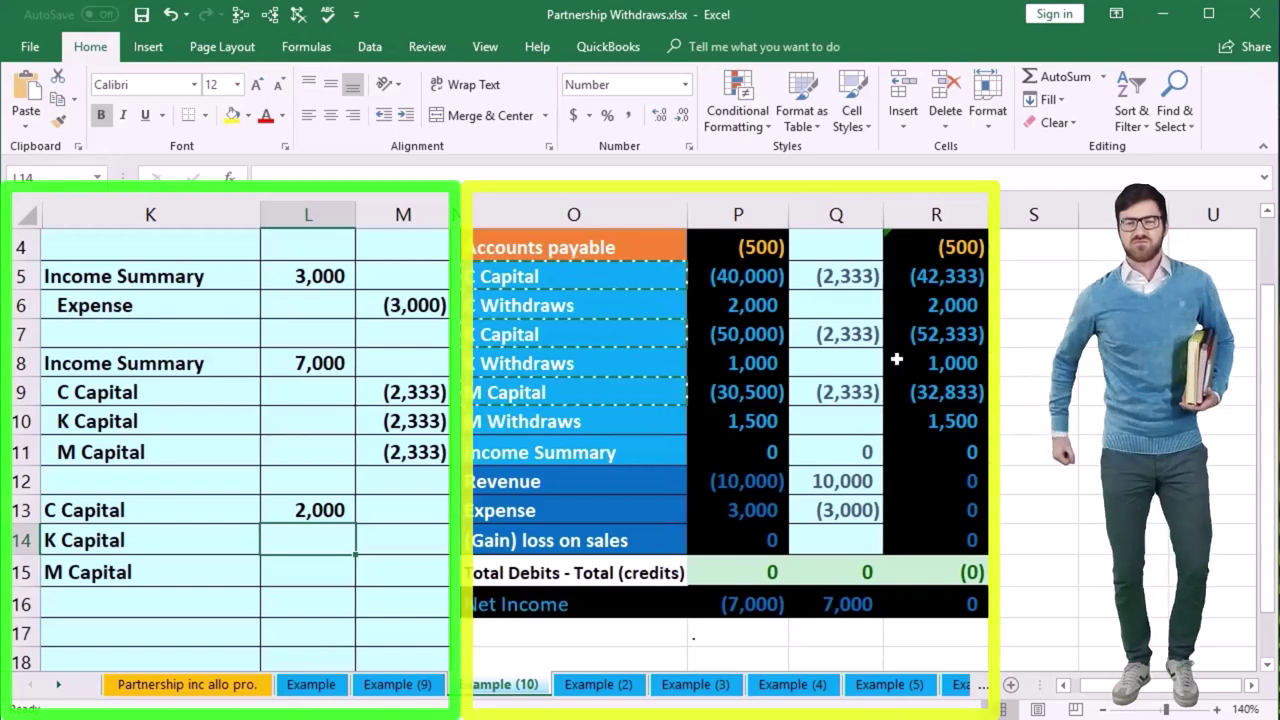
type("1000")
key("Return")
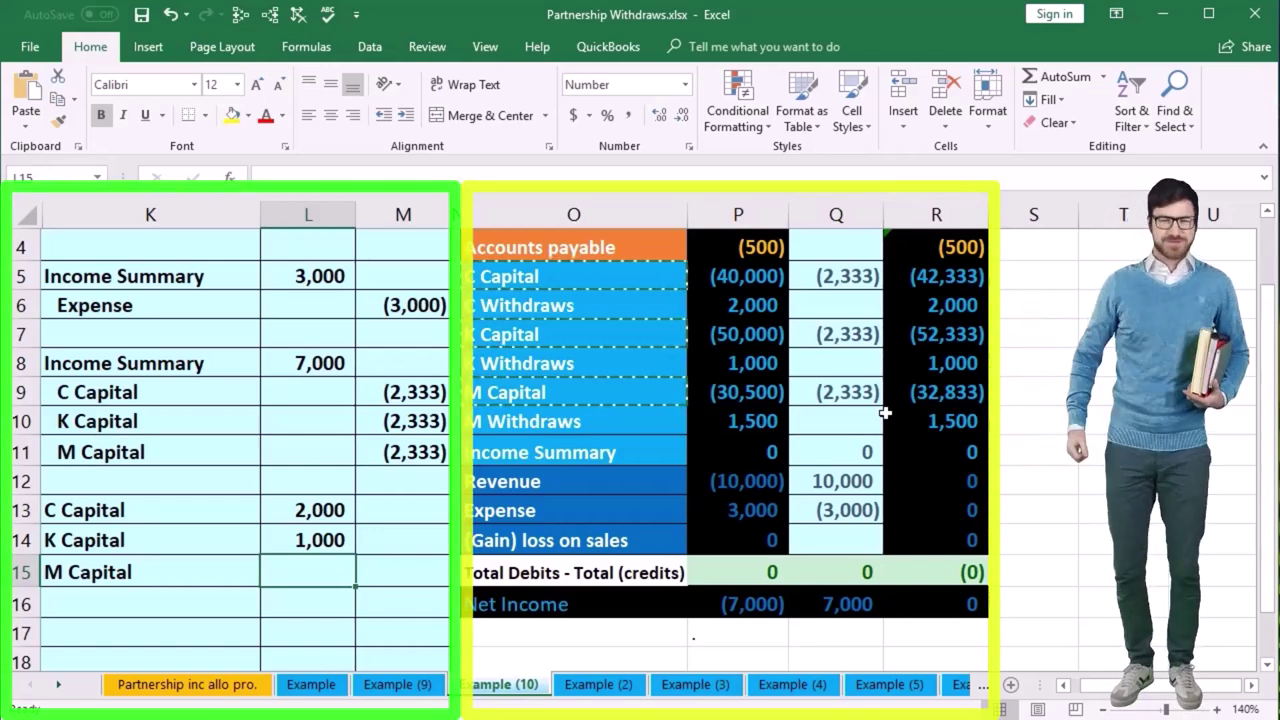
type("1,500")
key("Return")
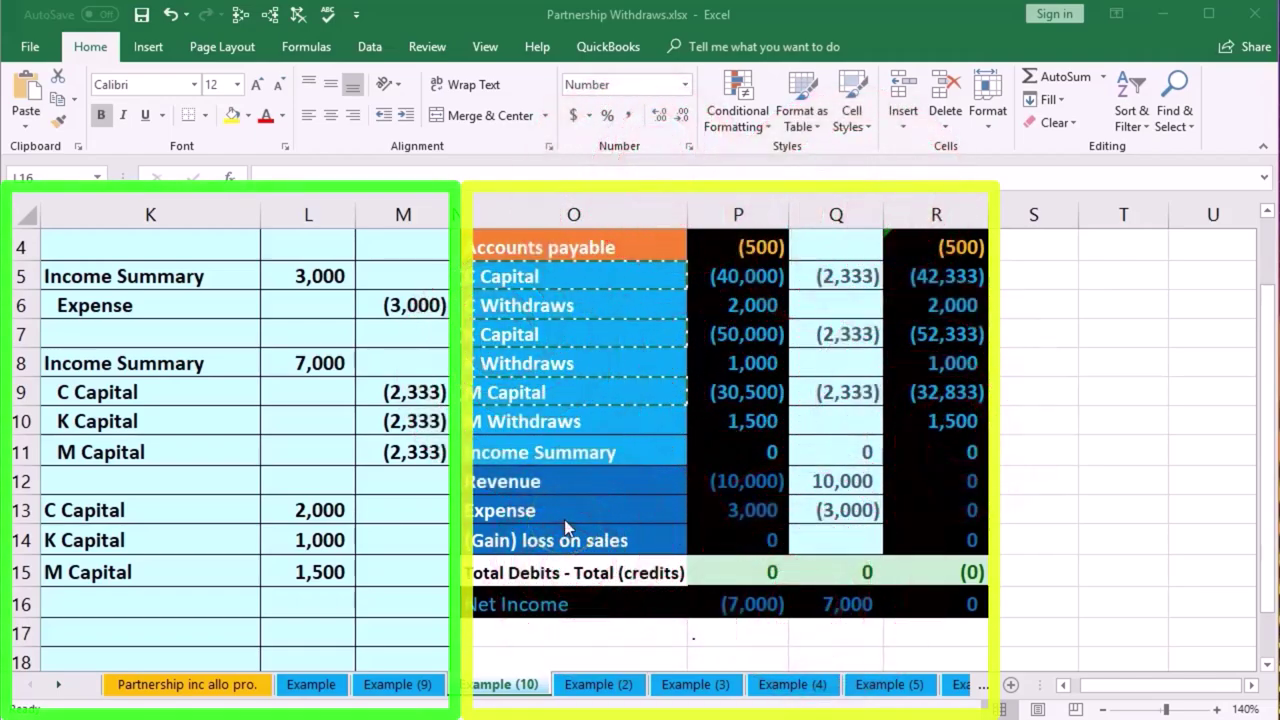
- Copy the C Withdraws, K Withdraws and M Withdraws account names from the trial balance into K16:K18, indented as credit accounts
left_click(562, 306)
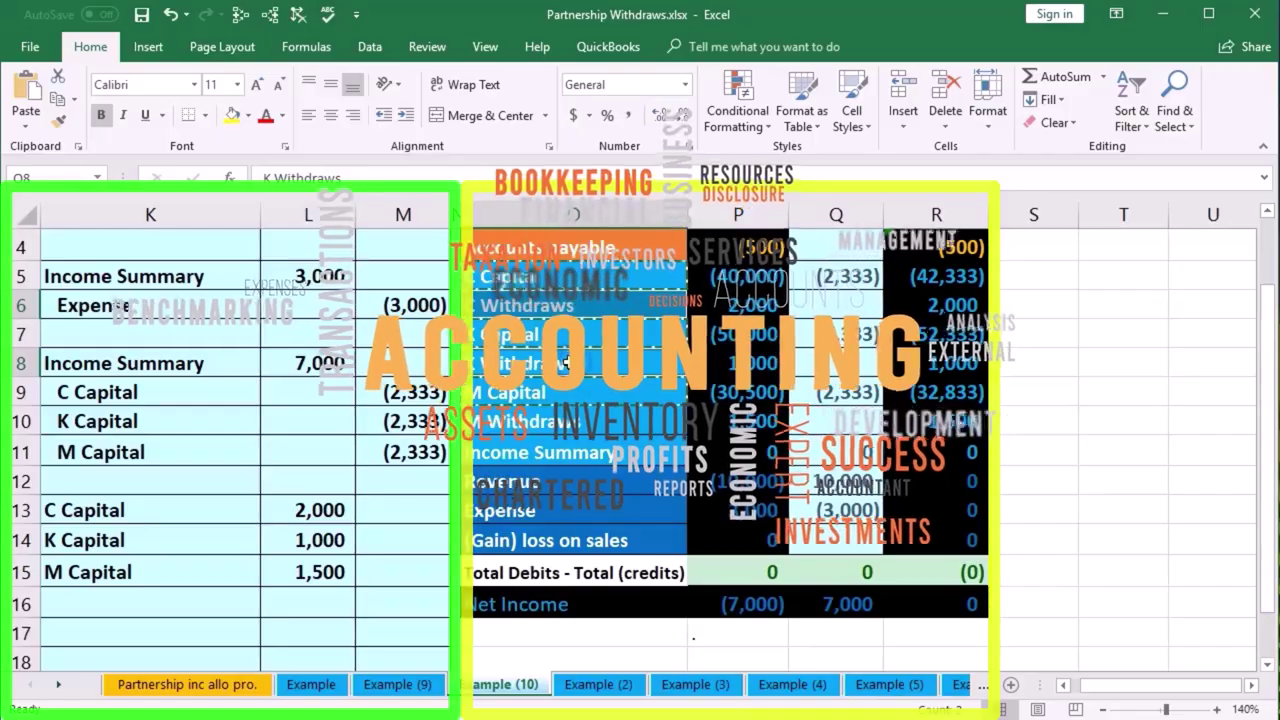
left_click_drag(567, 362, 567, 421)
left_click(567, 421, "ctrl")
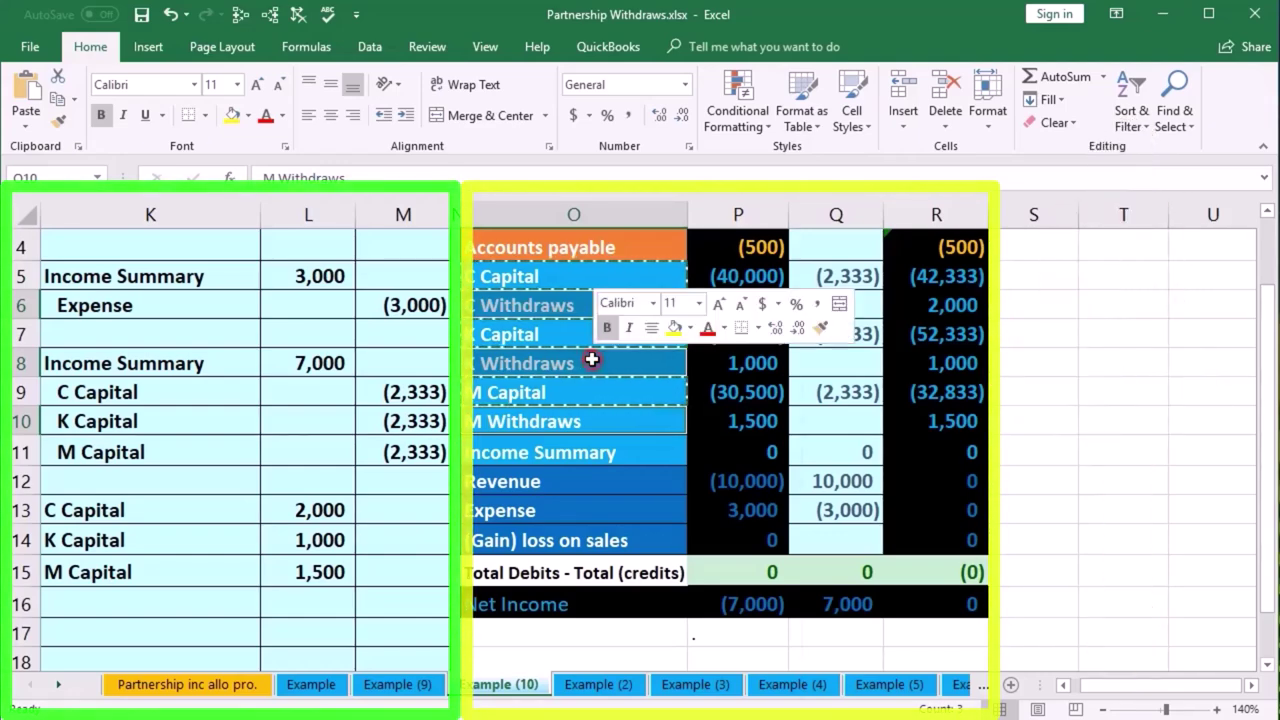
right_click(593, 362)
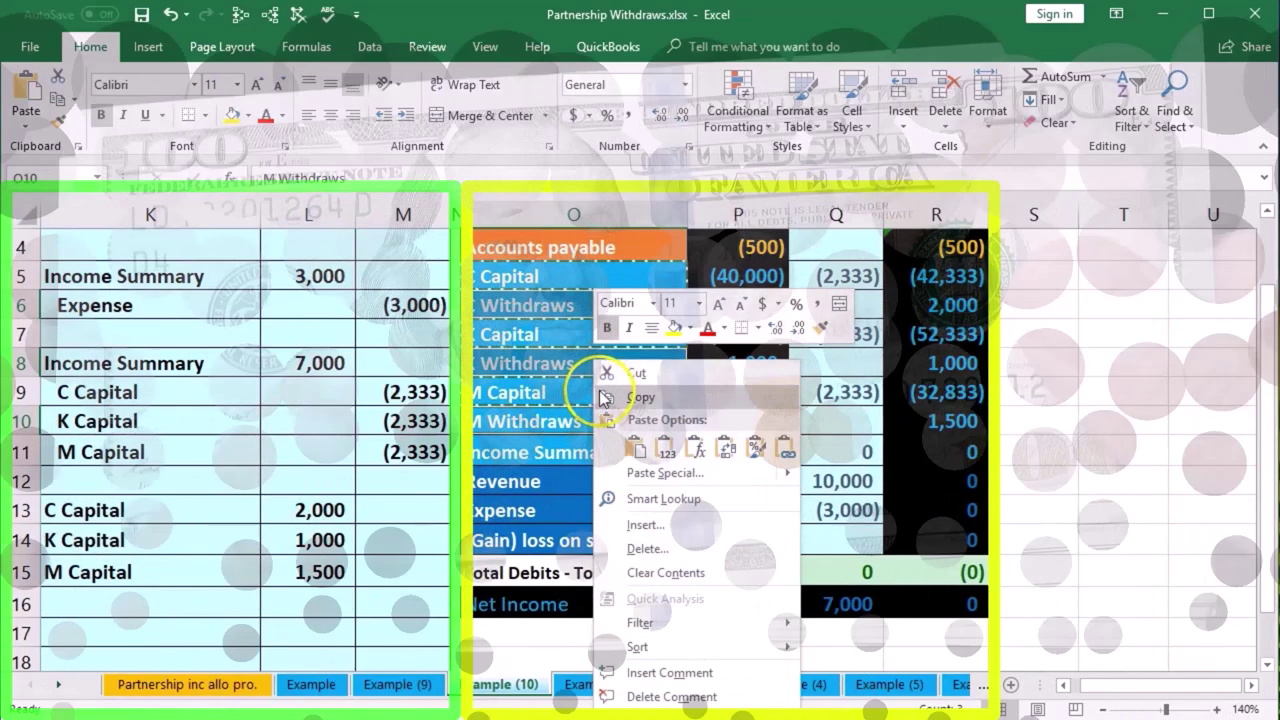
left_click(640, 397)
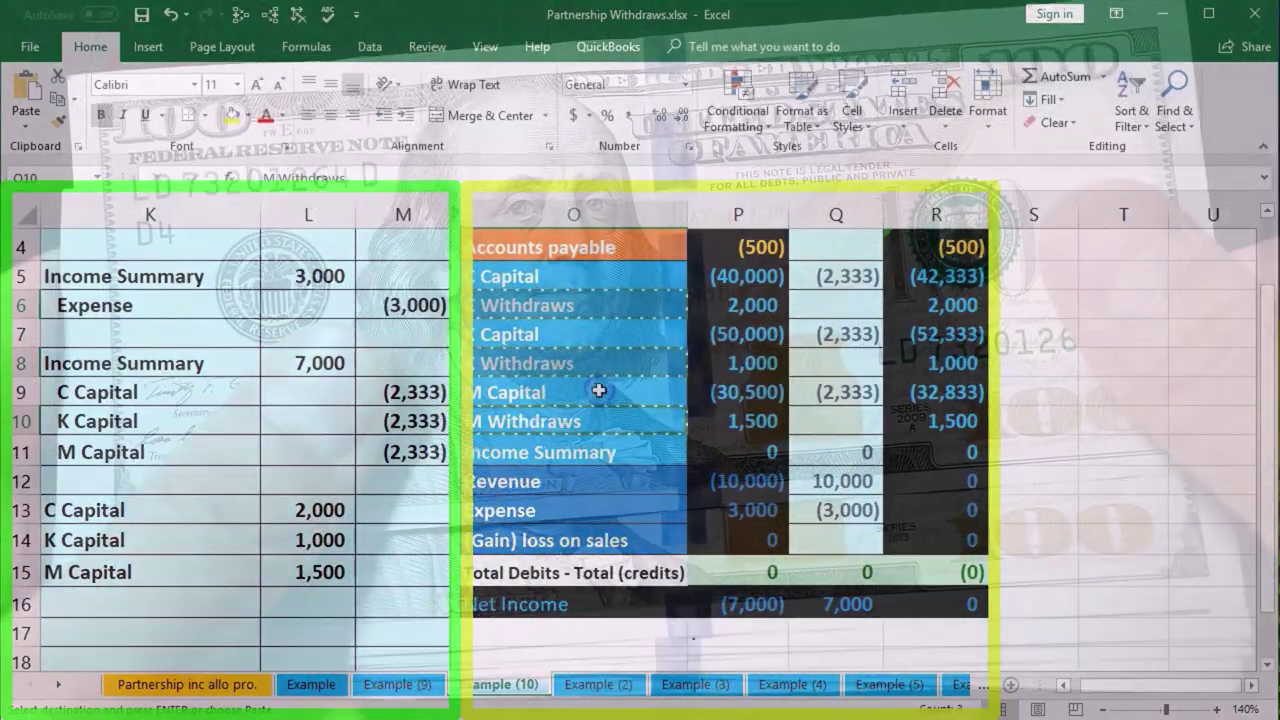
left_click(119, 599)
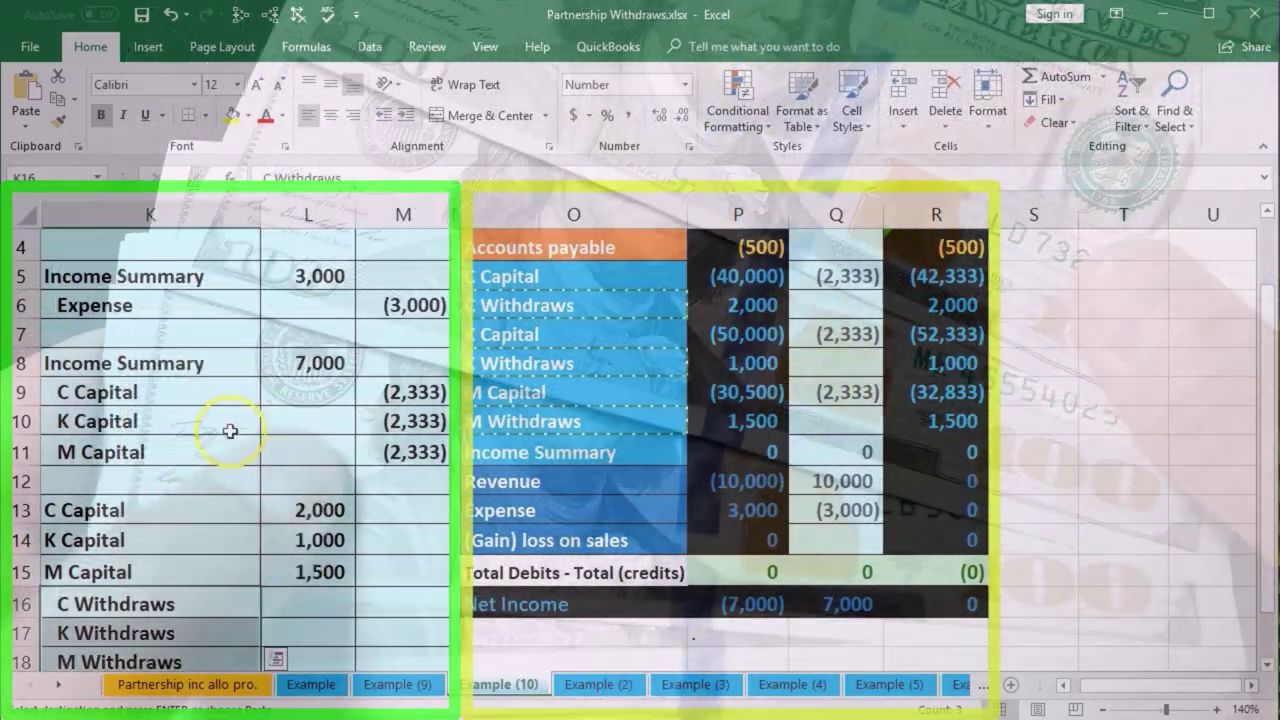
- Credit the three withdrawal accounts in M16:M18 with the negated capital debits, using -L13, -L14 and -L15
scroll(230, 430, "down", 1)
left_click(313, 420)
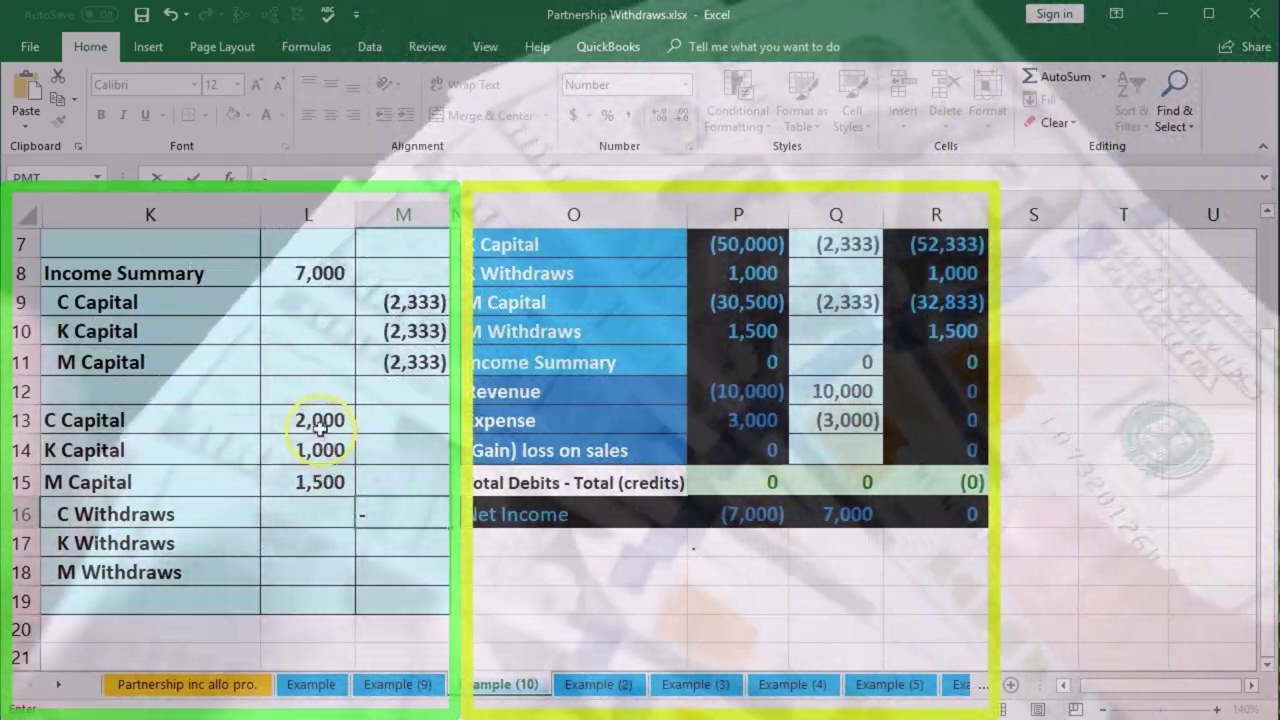
left_click(317, 425)
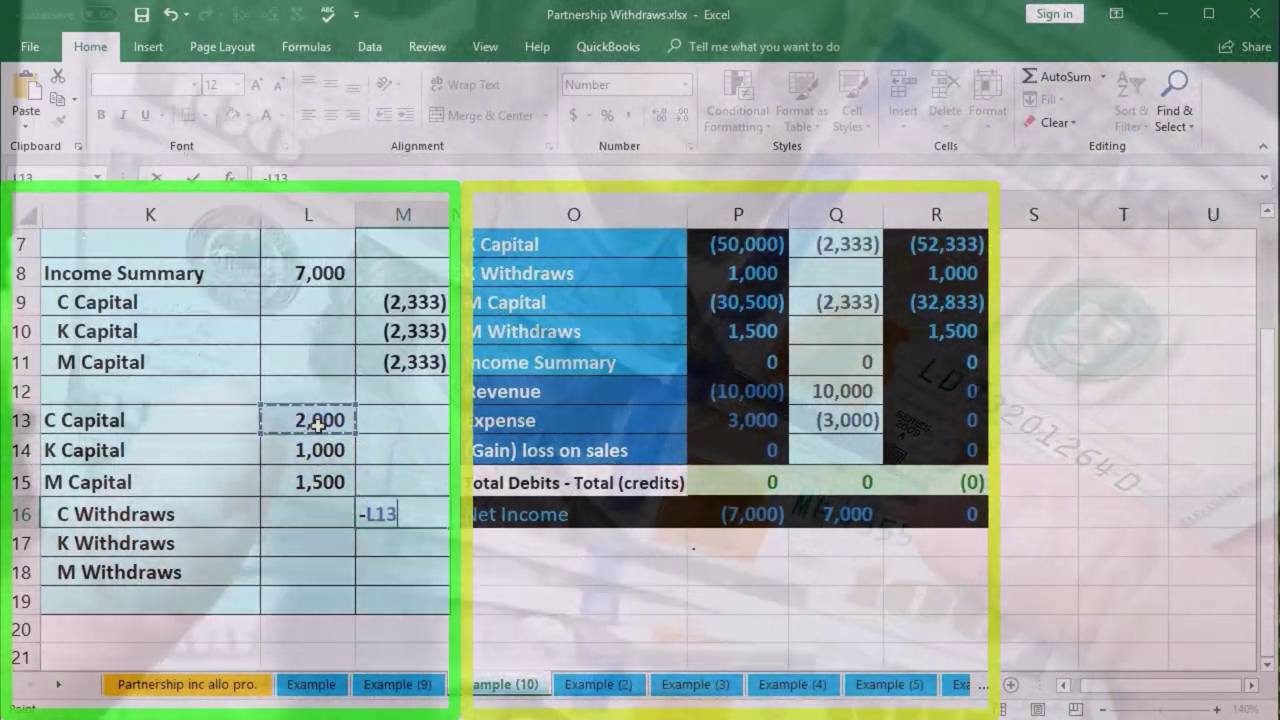
key("Return")
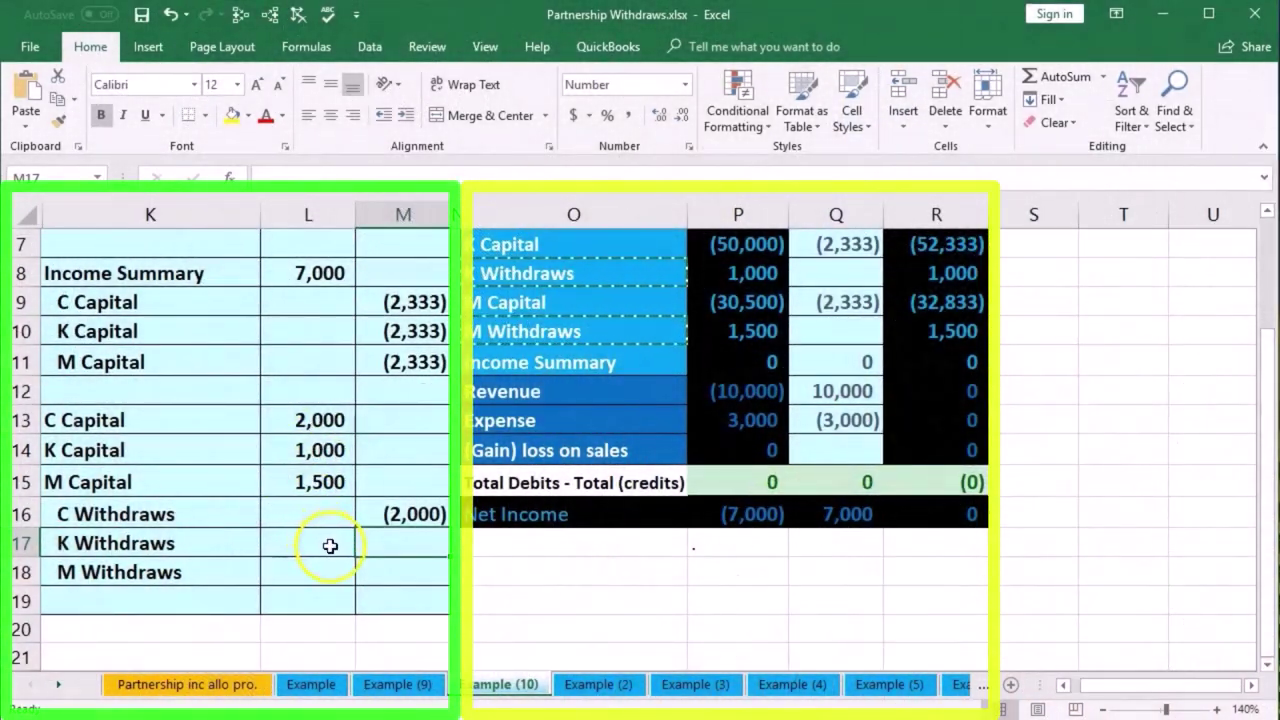
type("-")
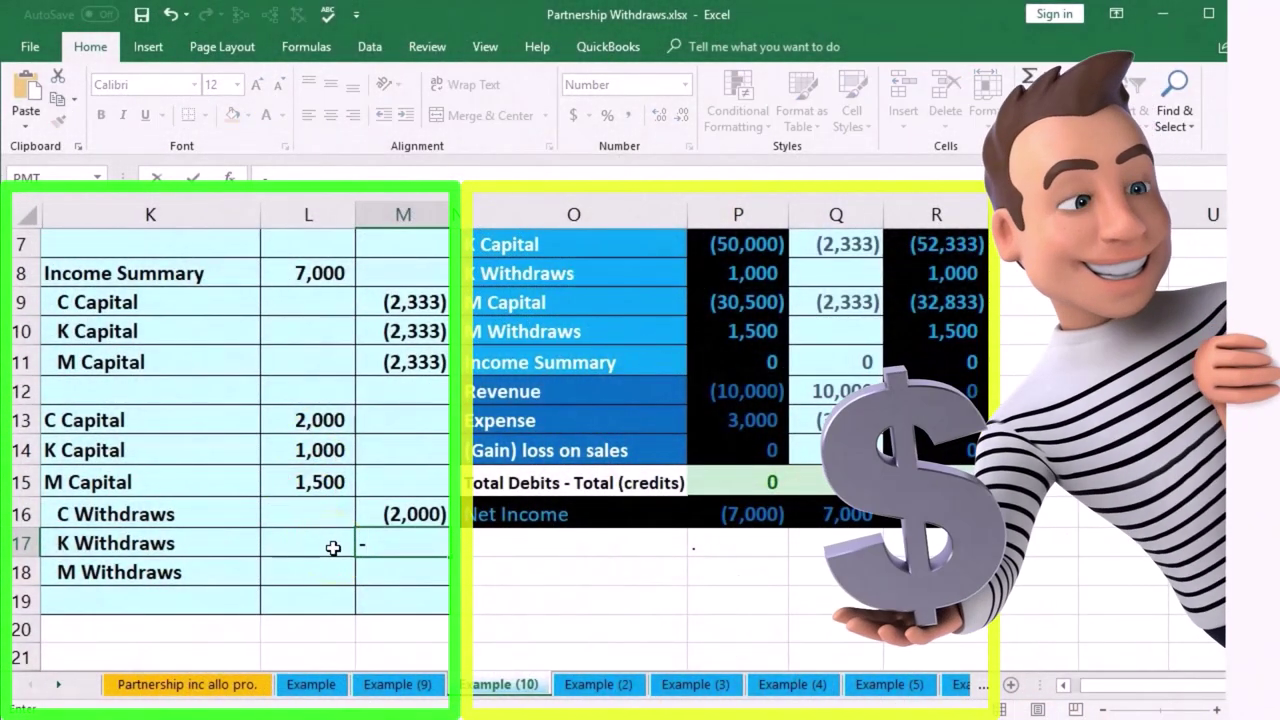
left_click(309, 450)
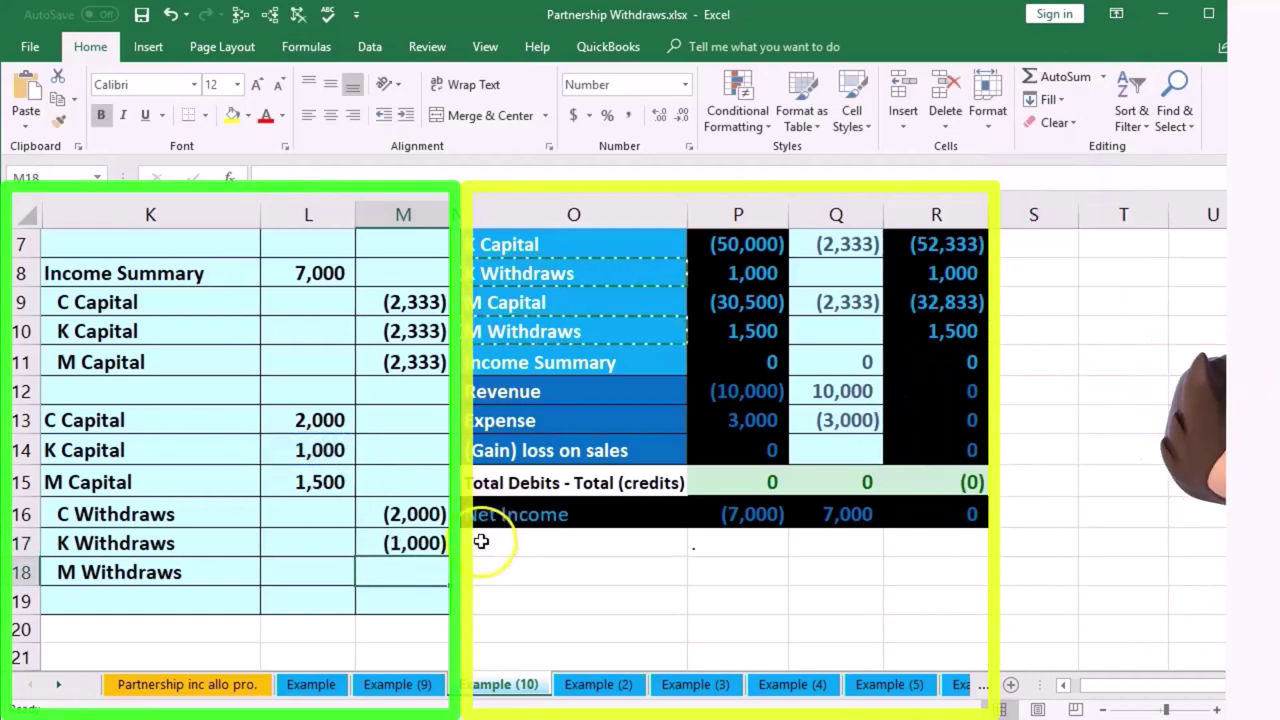
type("-")
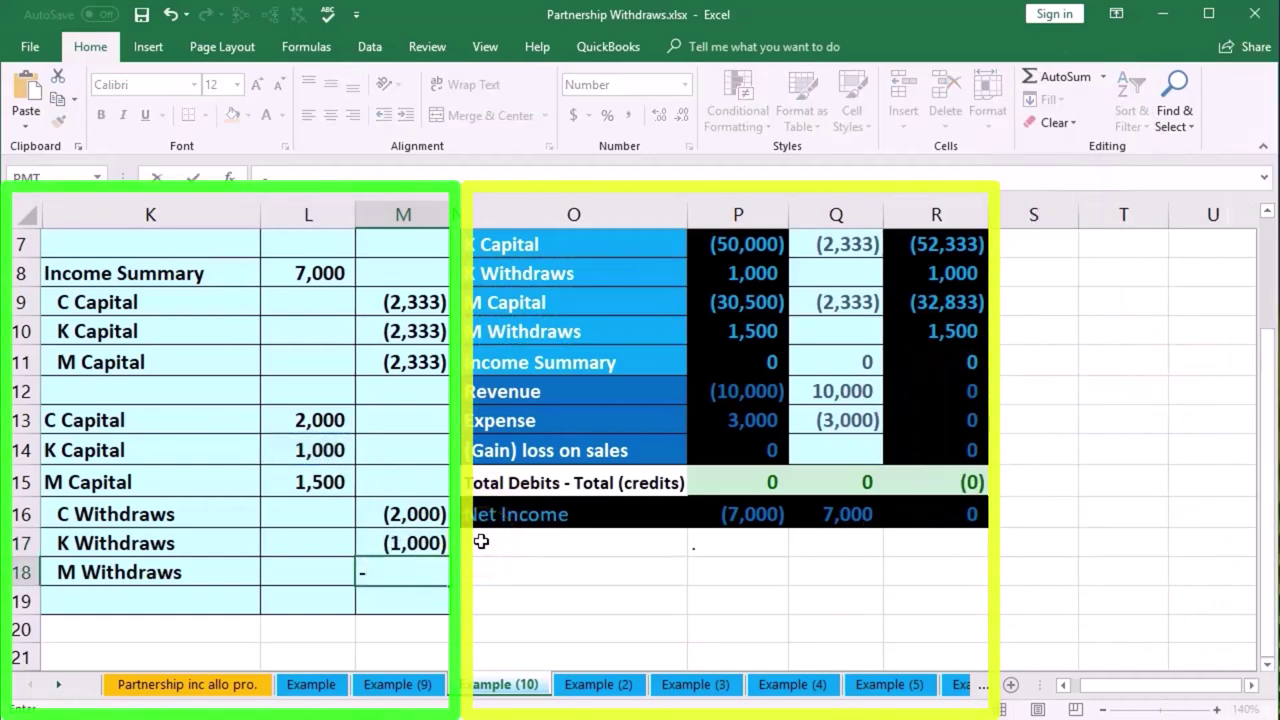
left_click(330, 484)
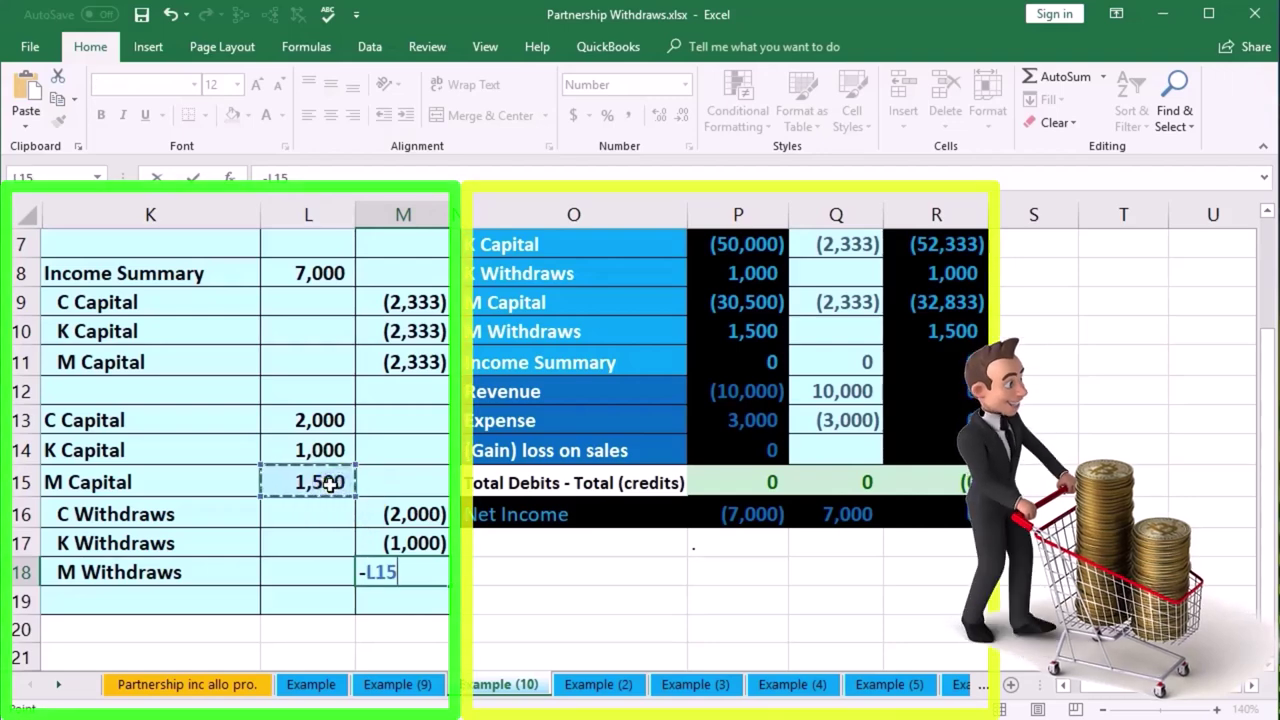
key("Return")
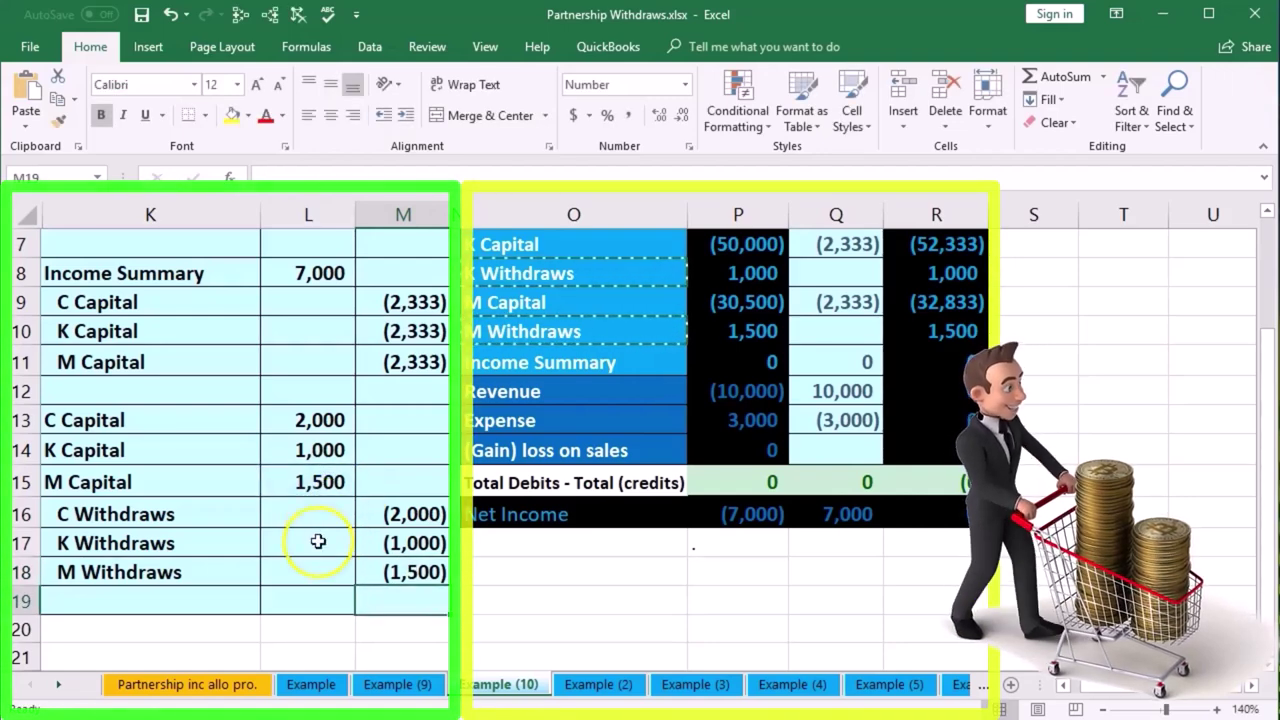
left_click_drag(320, 420, 318, 482)
left_click_drag(387, 514, 423, 566)
- Post the C Capital withdrawal debit by extending the formula in its Entries cell Q5 to =M9+L13
scroll(596, 588, "up", 1)
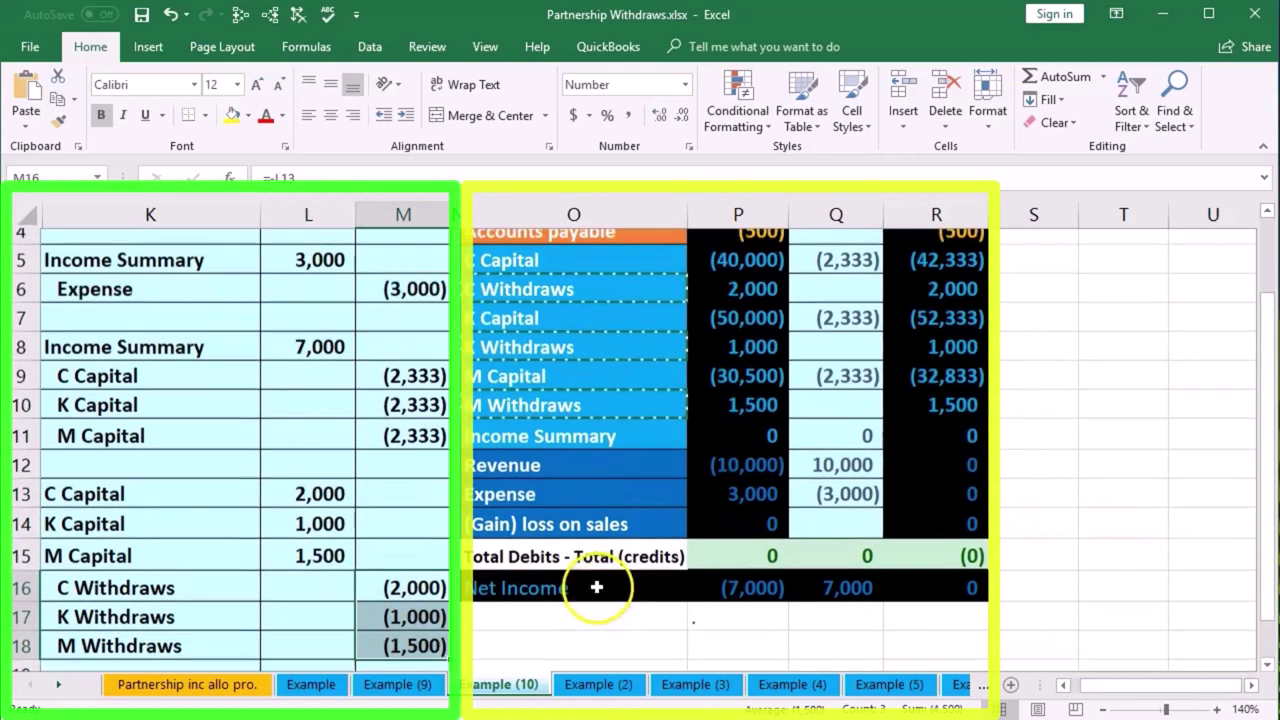
left_click_drag(157, 509, 305, 510)
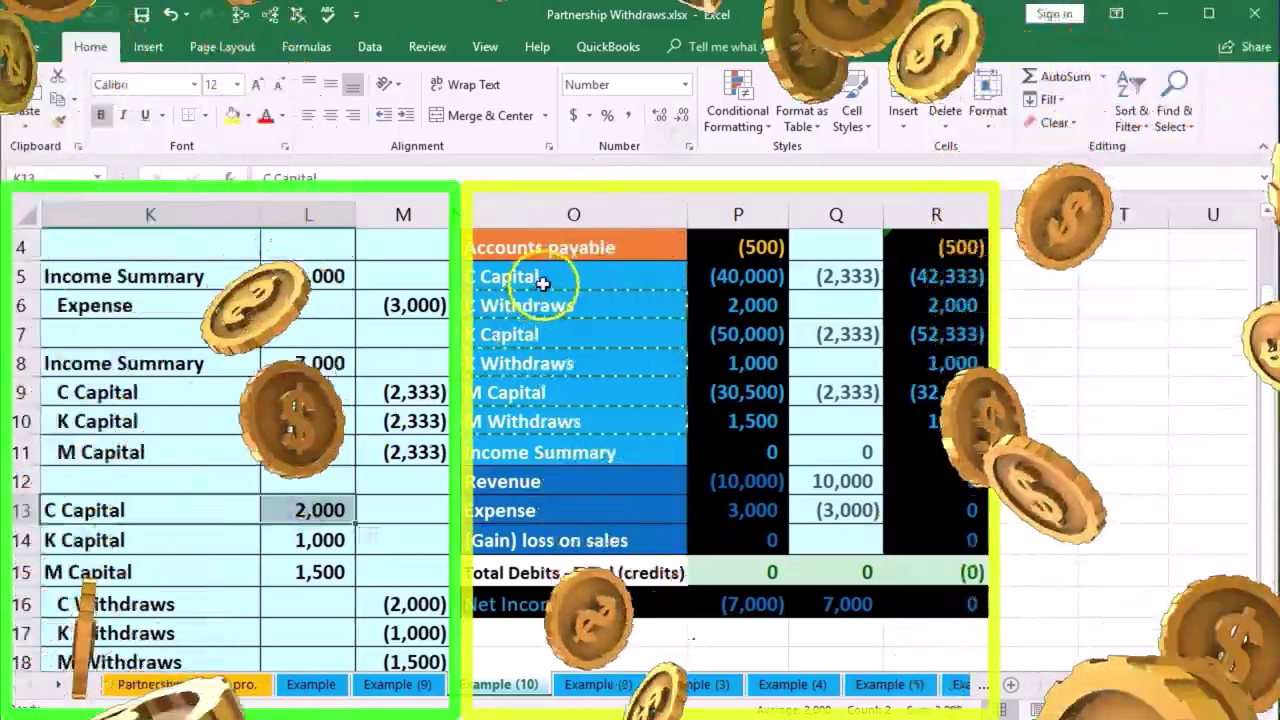
left_click_drag(560, 277, 740, 277)
left_click(828, 275)
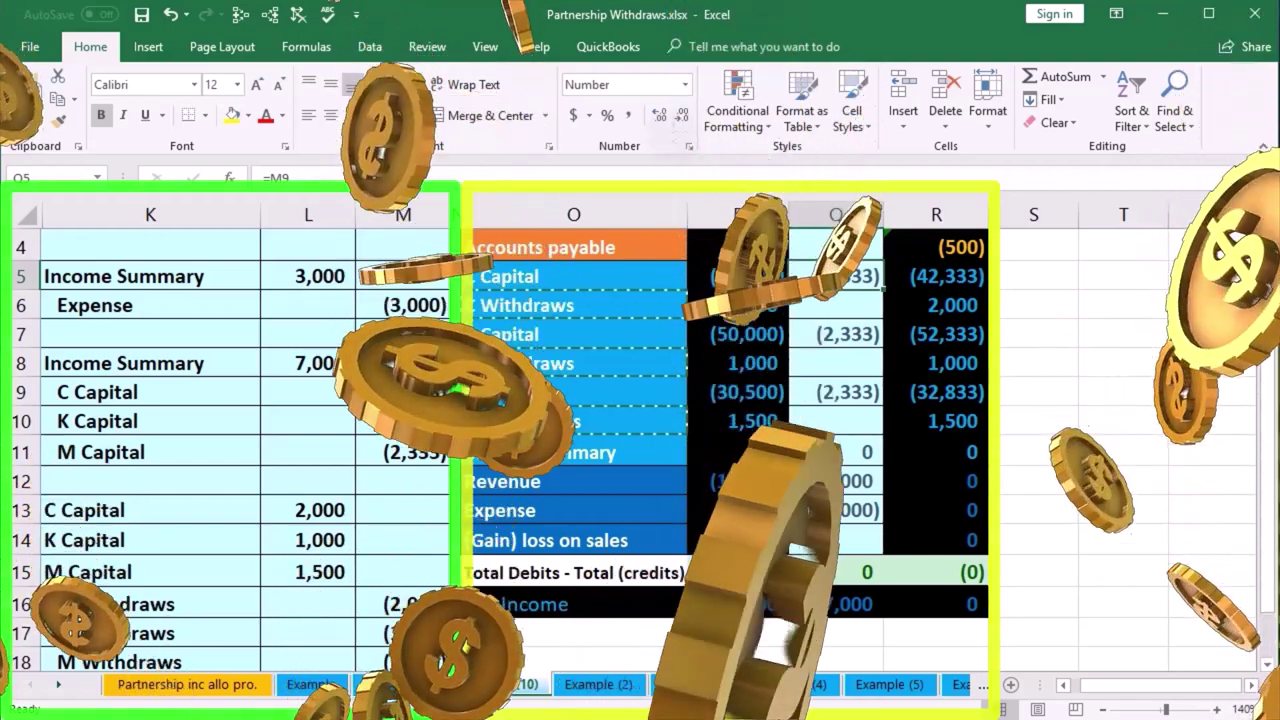
double_click(833, 275)
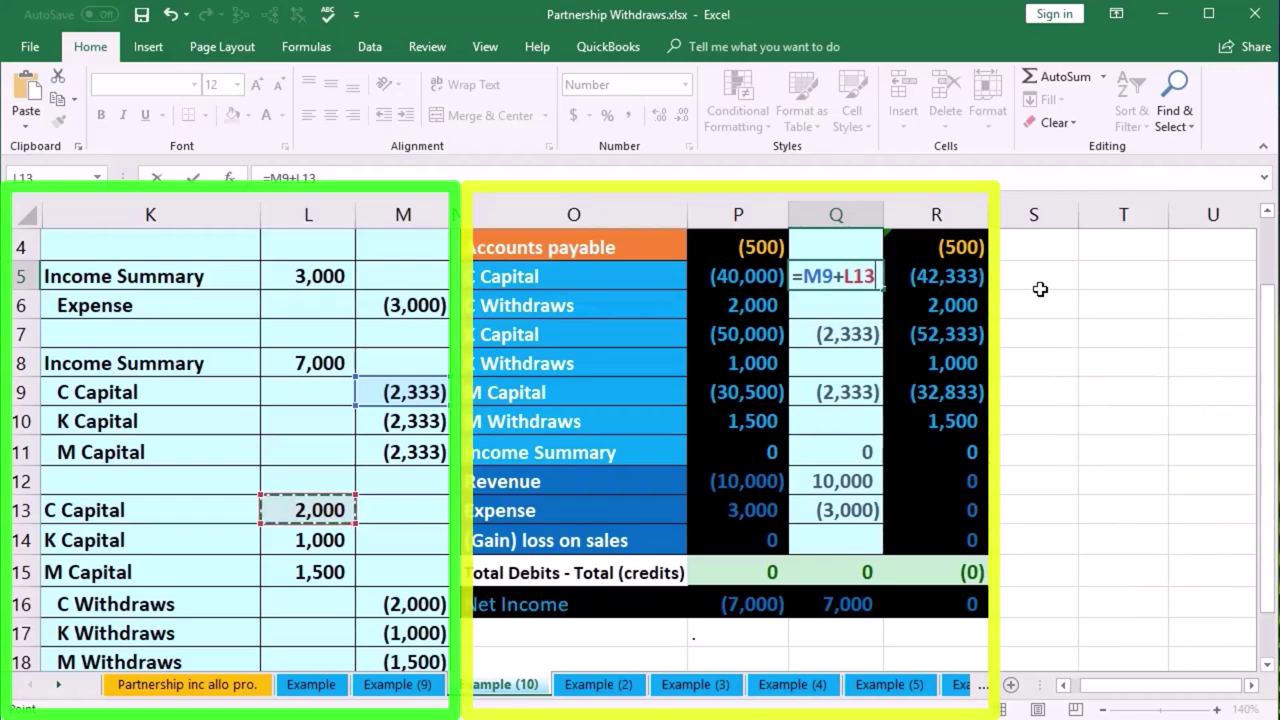
key("Return")
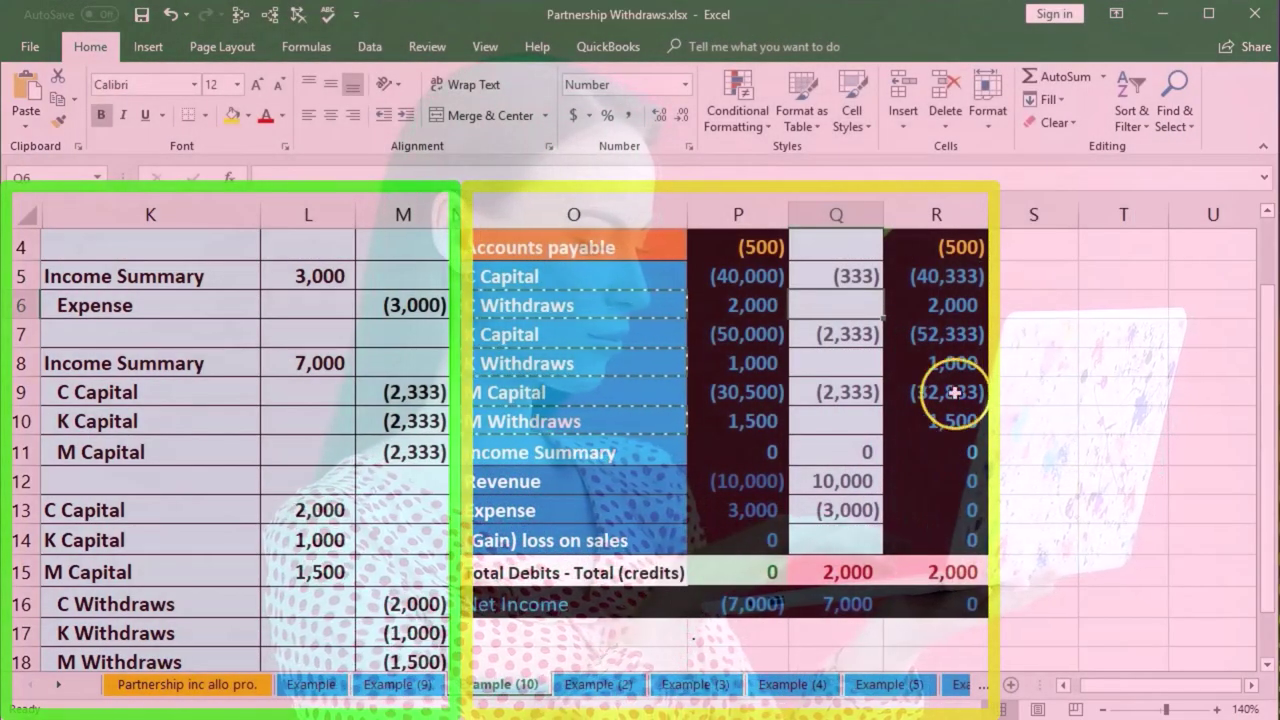
- Post the K Capital withdrawal debit by extending the formula in its Entries cell Q7 to =M10+L14
left_click(159, 542)
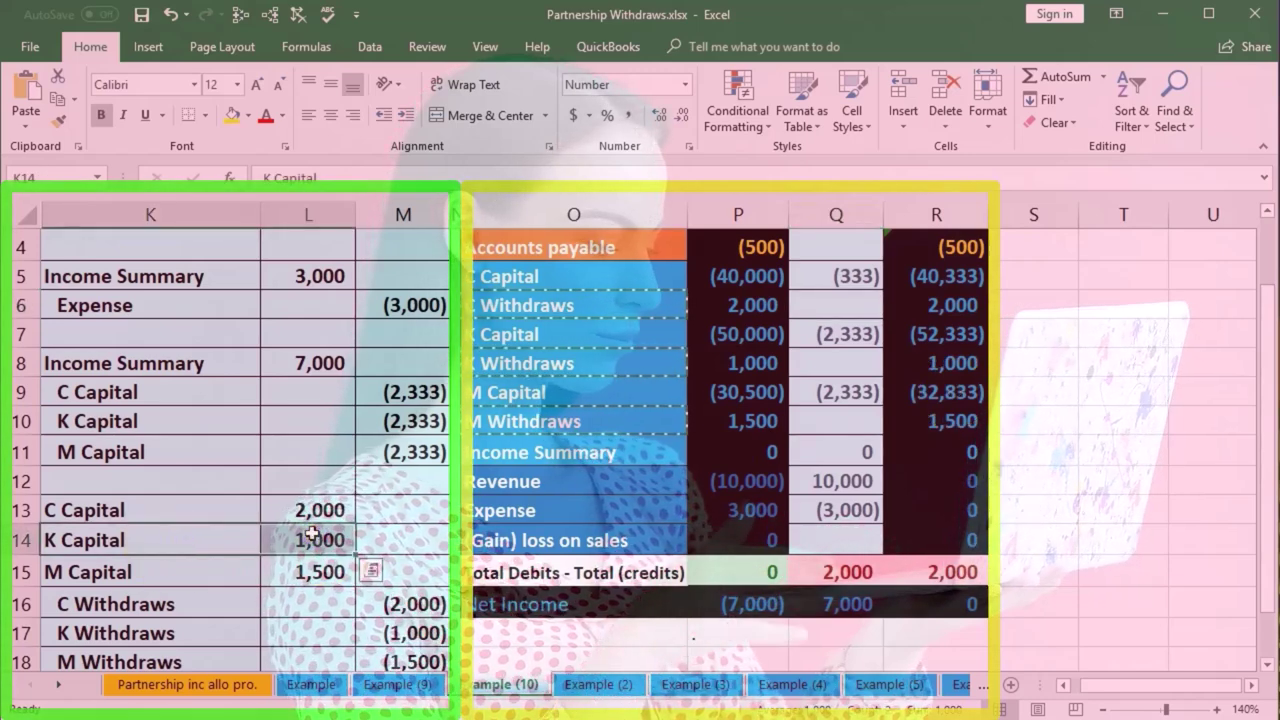
left_click(536, 337)
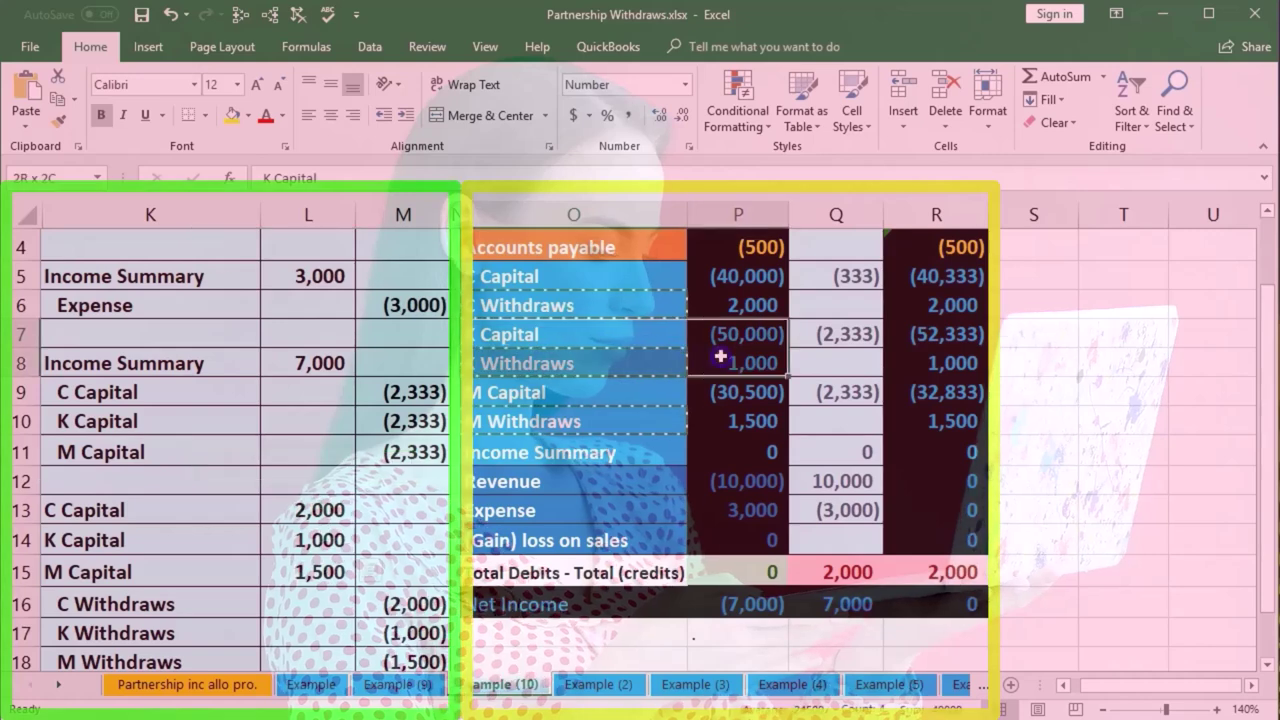
left_click(828, 330)
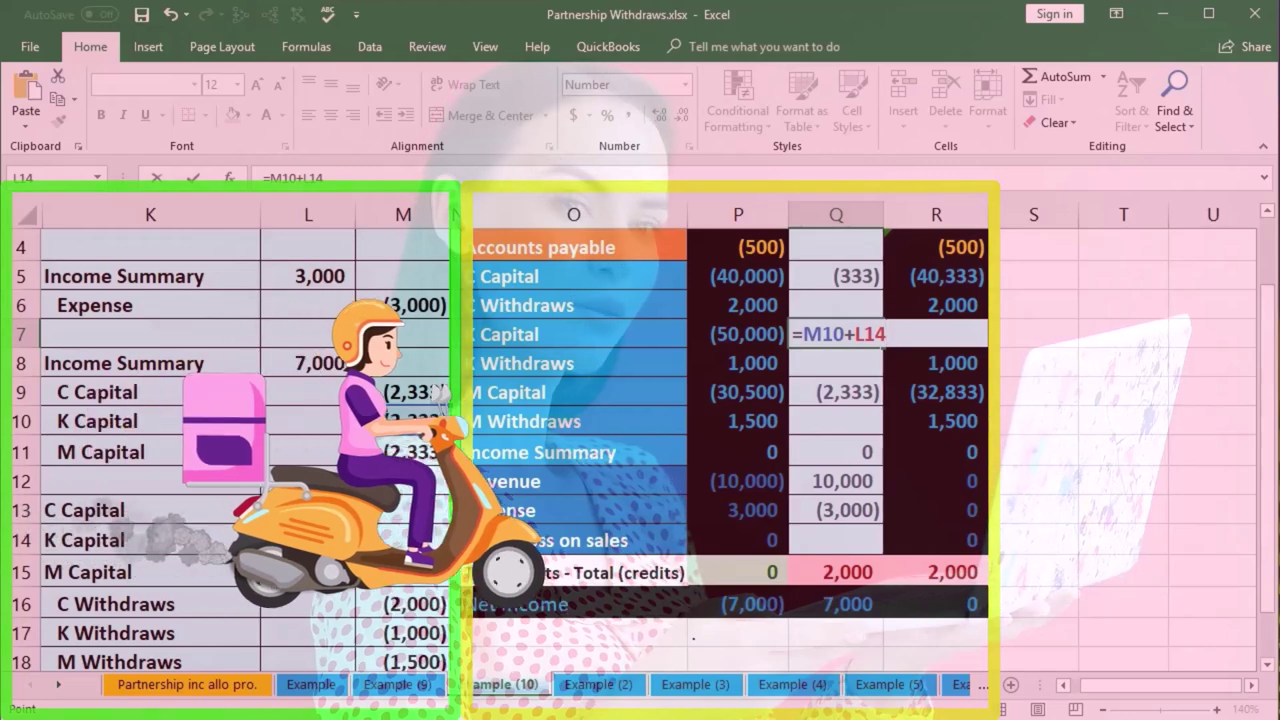
key("Return")
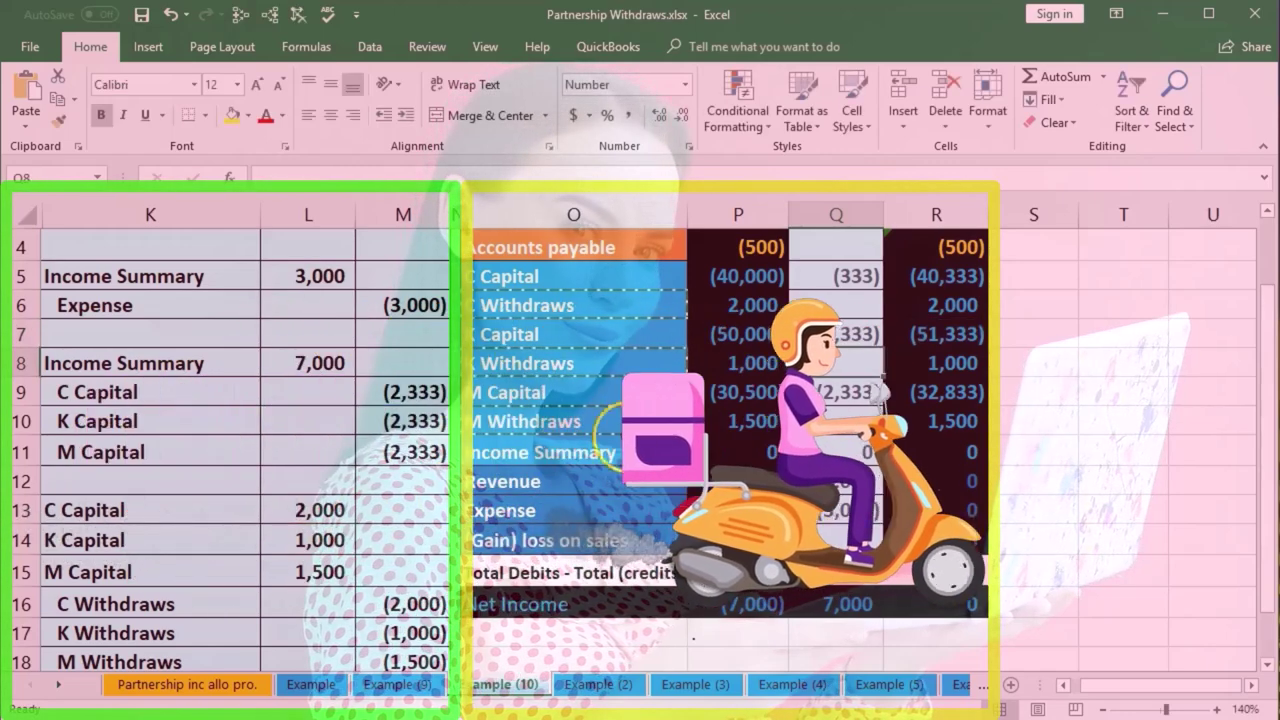
- Post the M Capital withdrawal debit by extending the formula in its Entries cell Q9 to =M11+L15
left_click(301, 572)
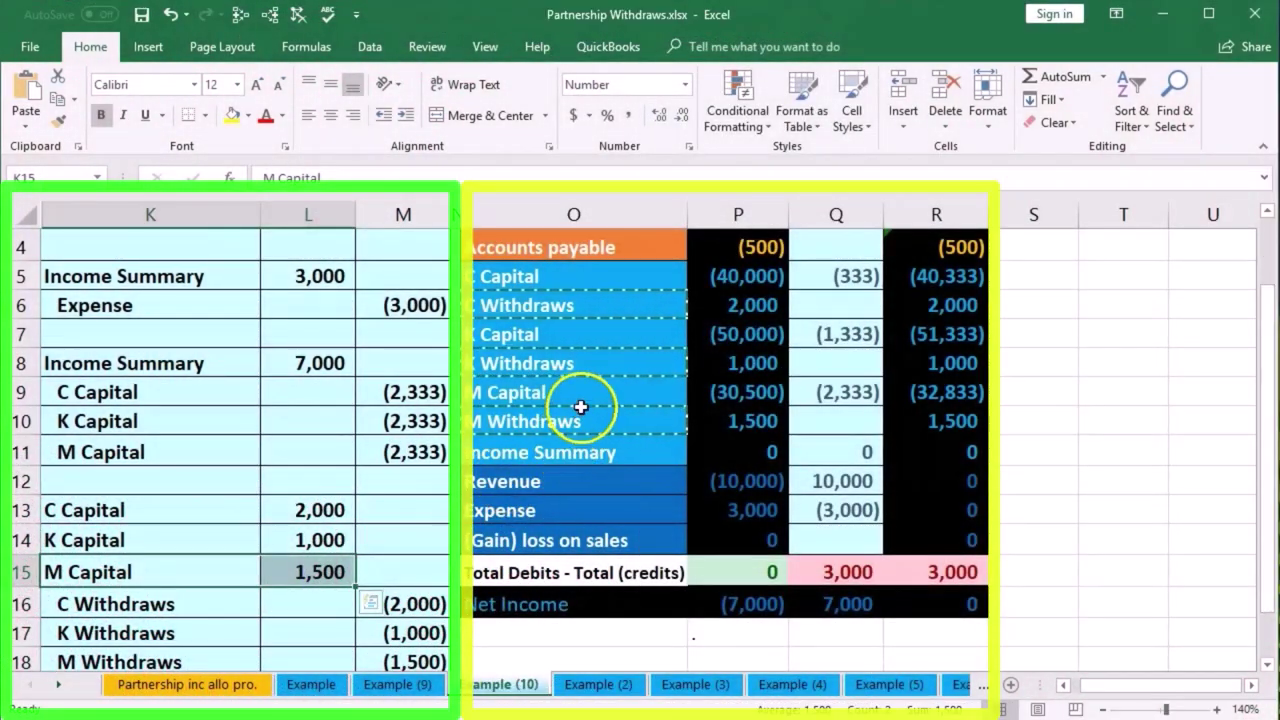
left_click_drag(586, 400, 730, 405)
left_click(829, 392)
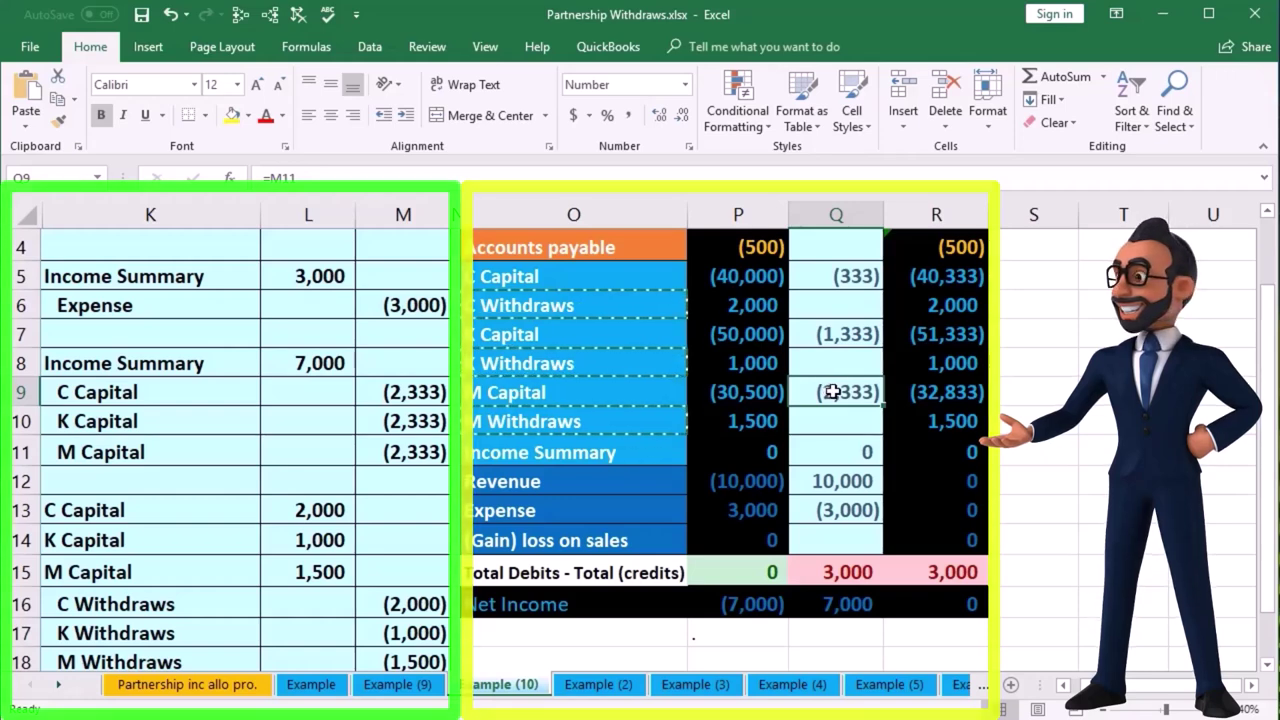
double_click(833, 392)
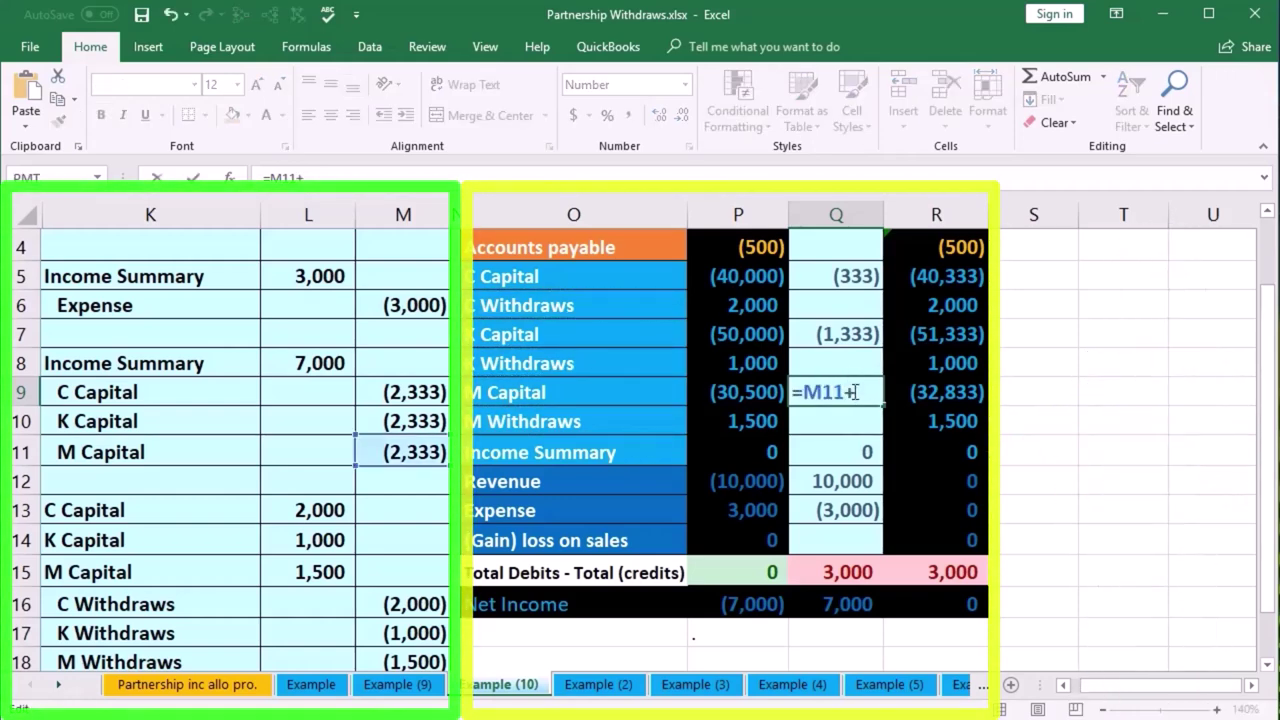
left_click(328, 572)
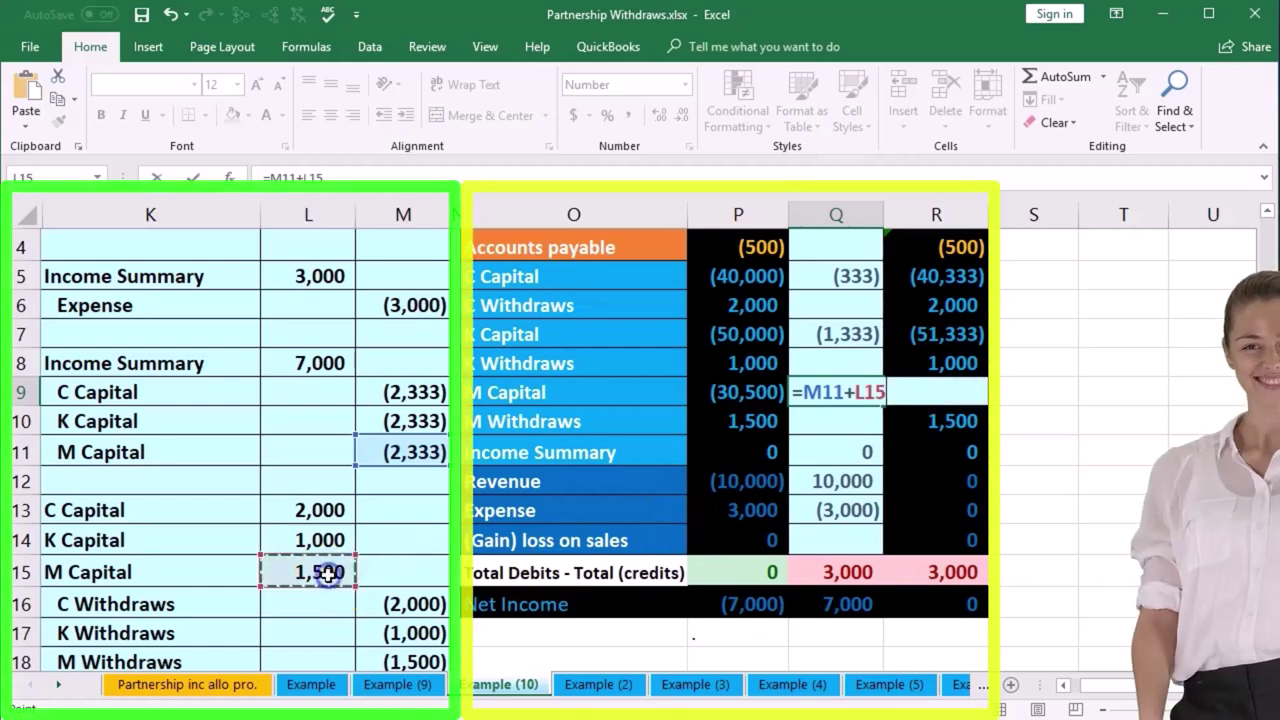
key("Return")
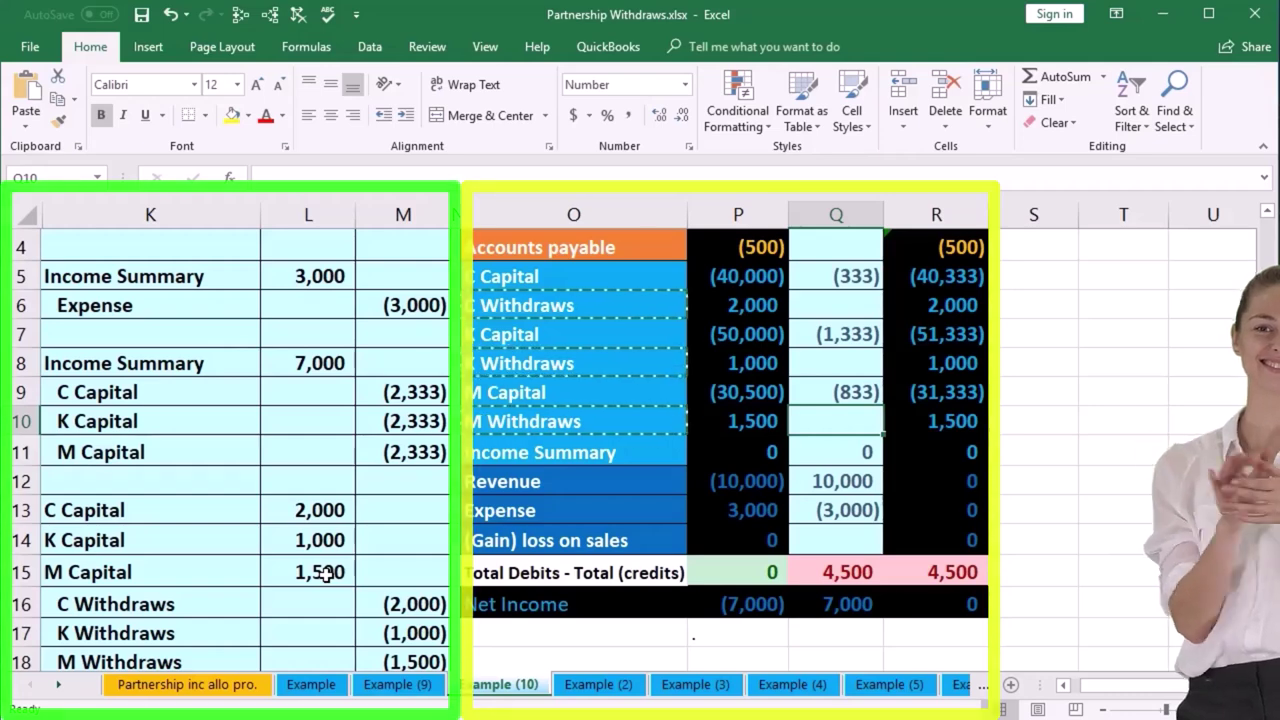
- Post the C Withdraws closing credit by linking its Entries cell Q6 to the journal credit with =M16
left_click(943, 305)
left_click(937, 363)
left_click(934, 424)
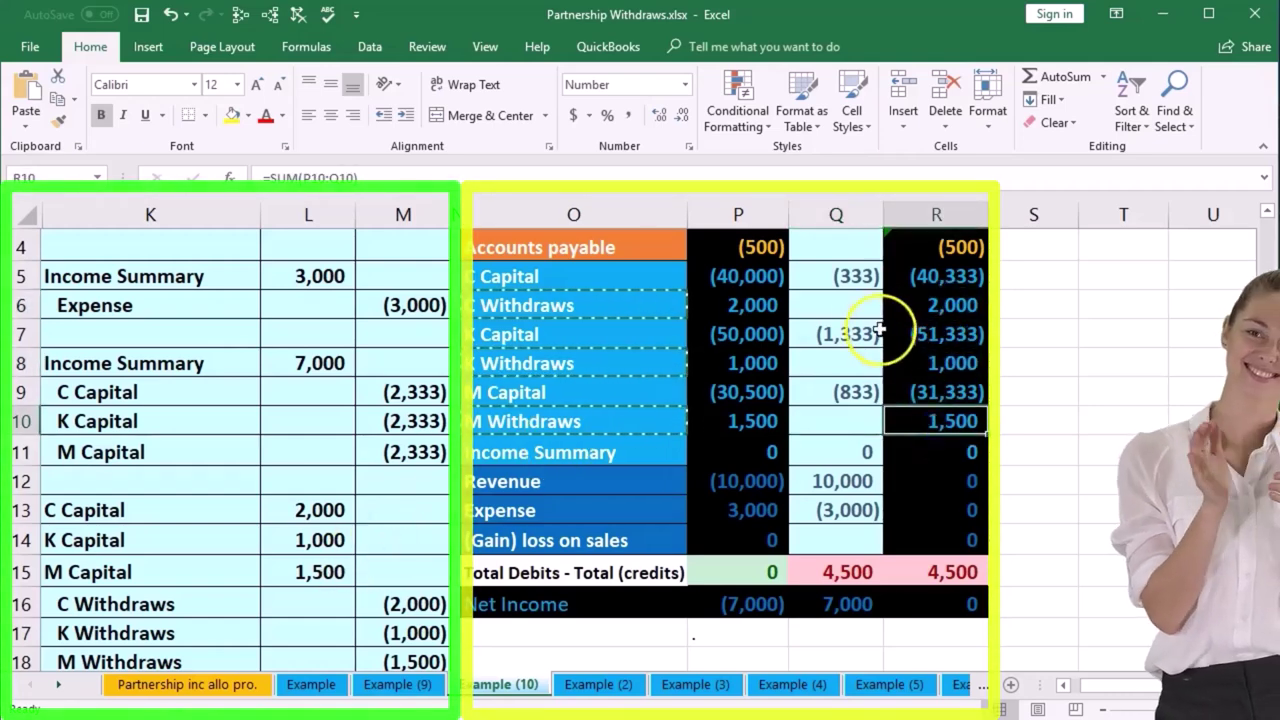
left_click(851, 310)
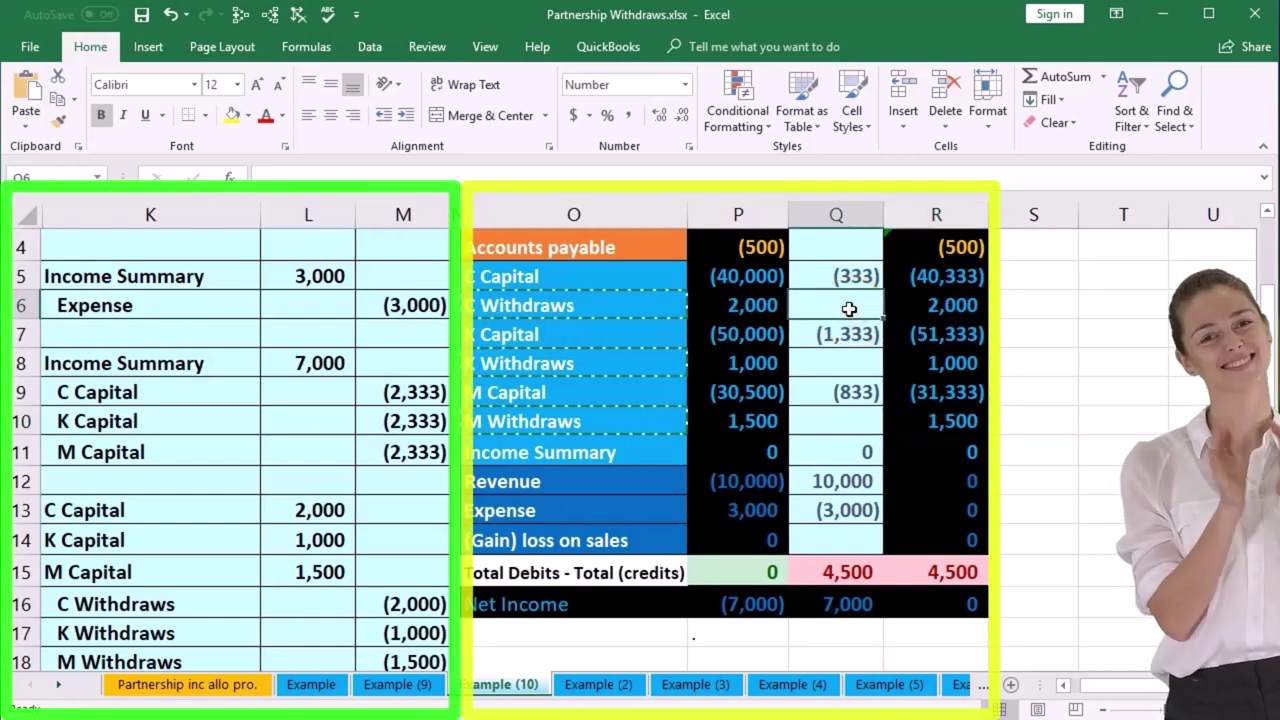
left_click(850, 332)
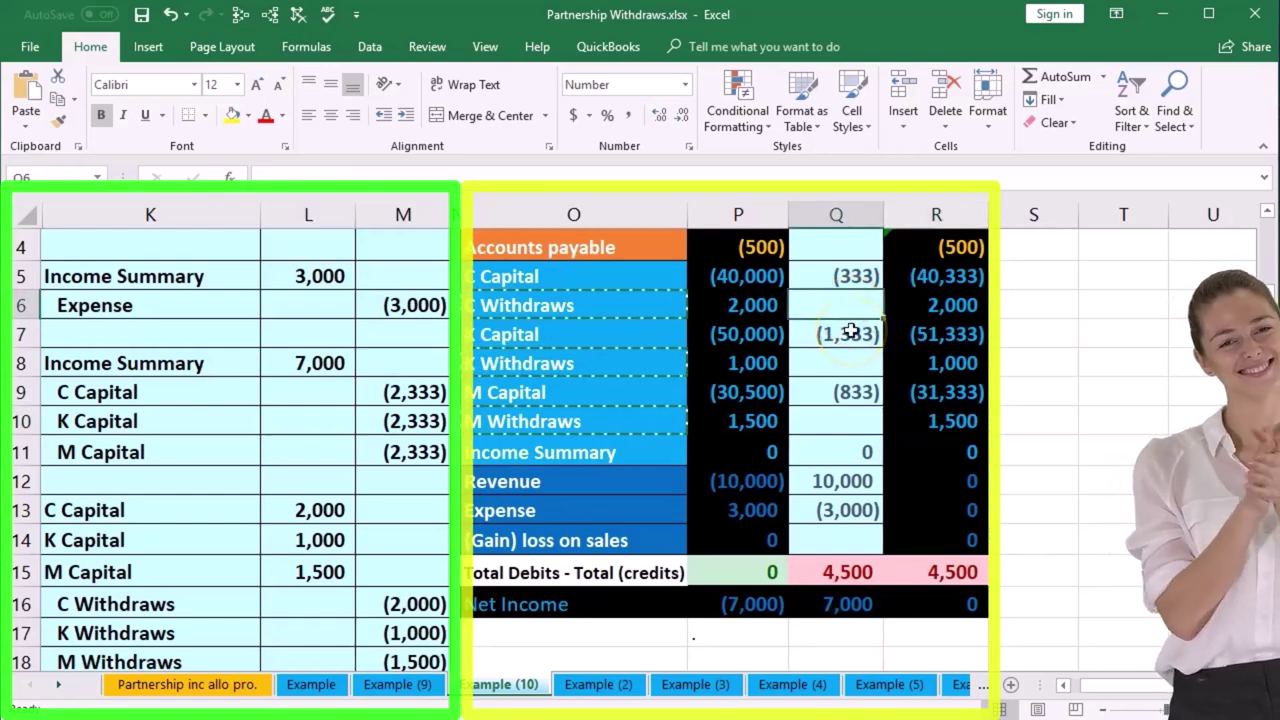
type("=")
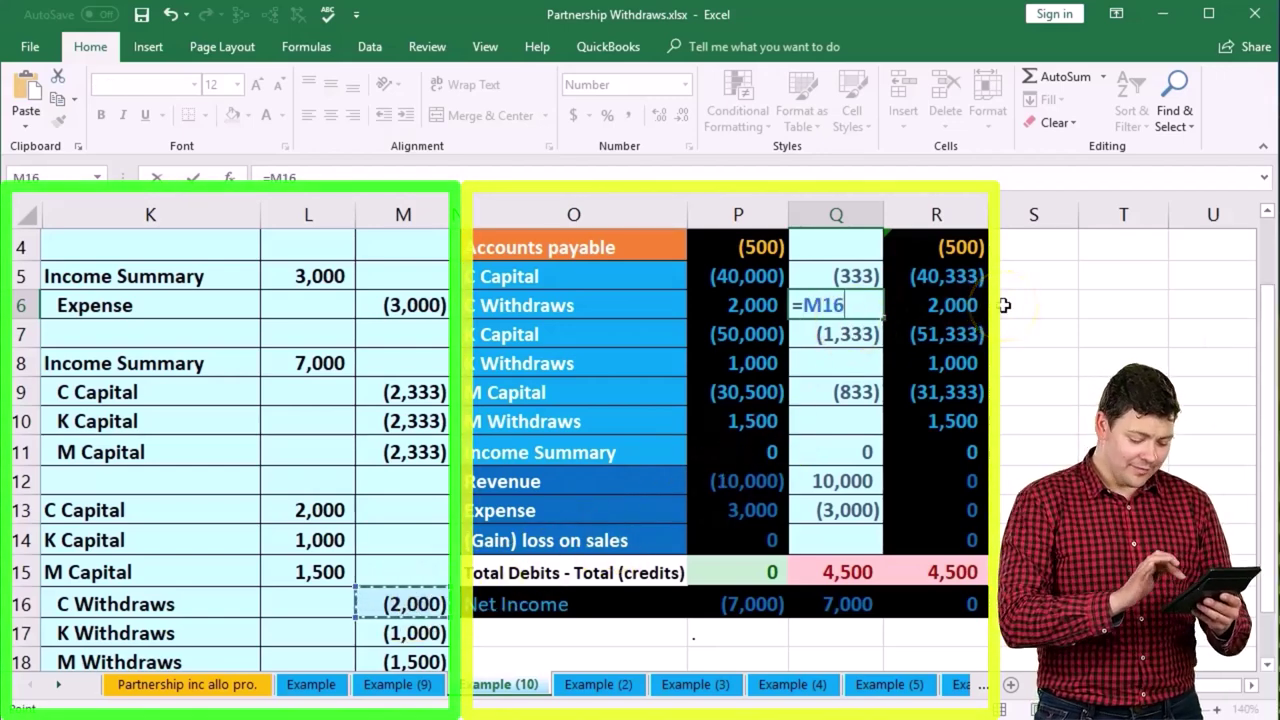
key("Return")
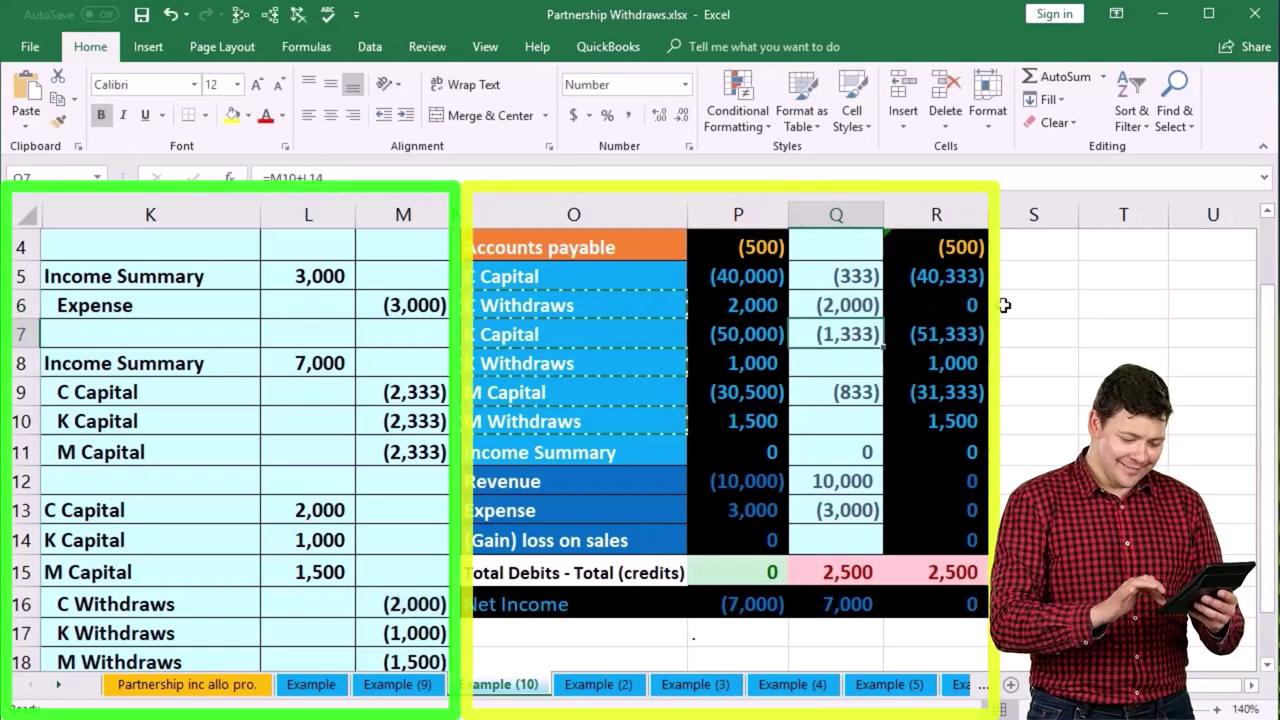
- Post the K Withdraws closing credit by linking its Entries cell Q8 to the journal credit with =M17
left_click(857, 367)
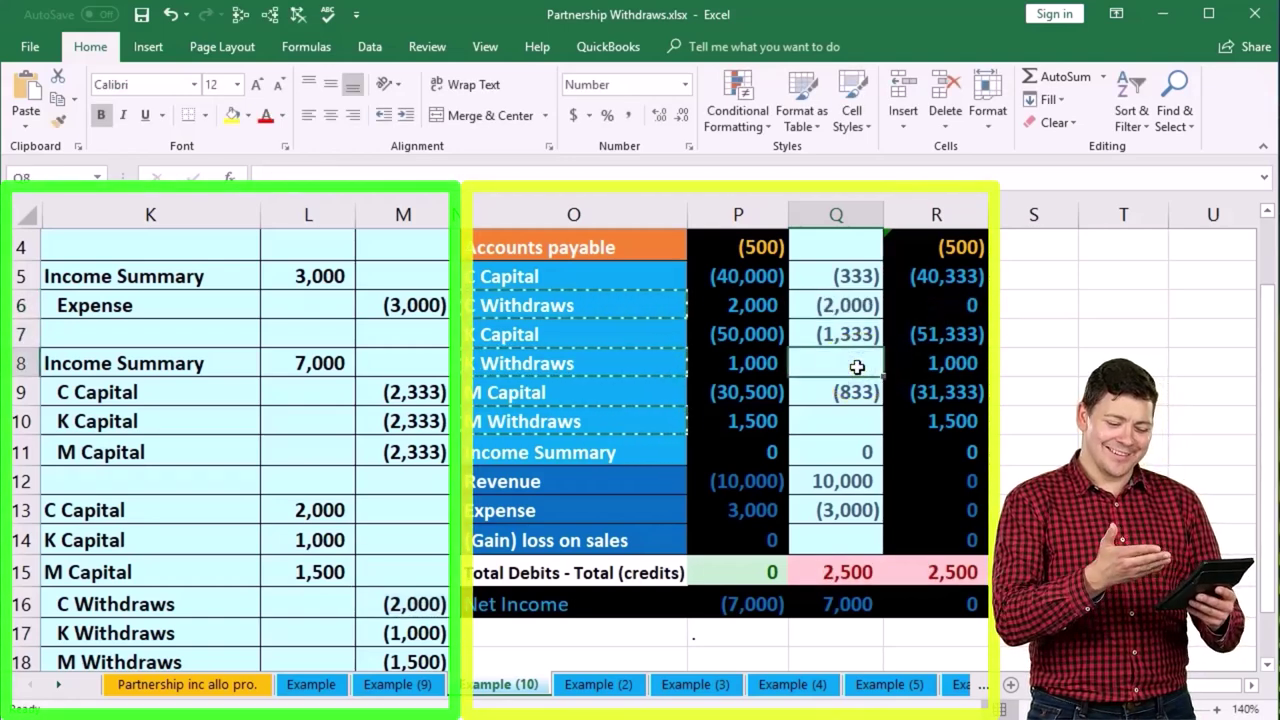
type("=")
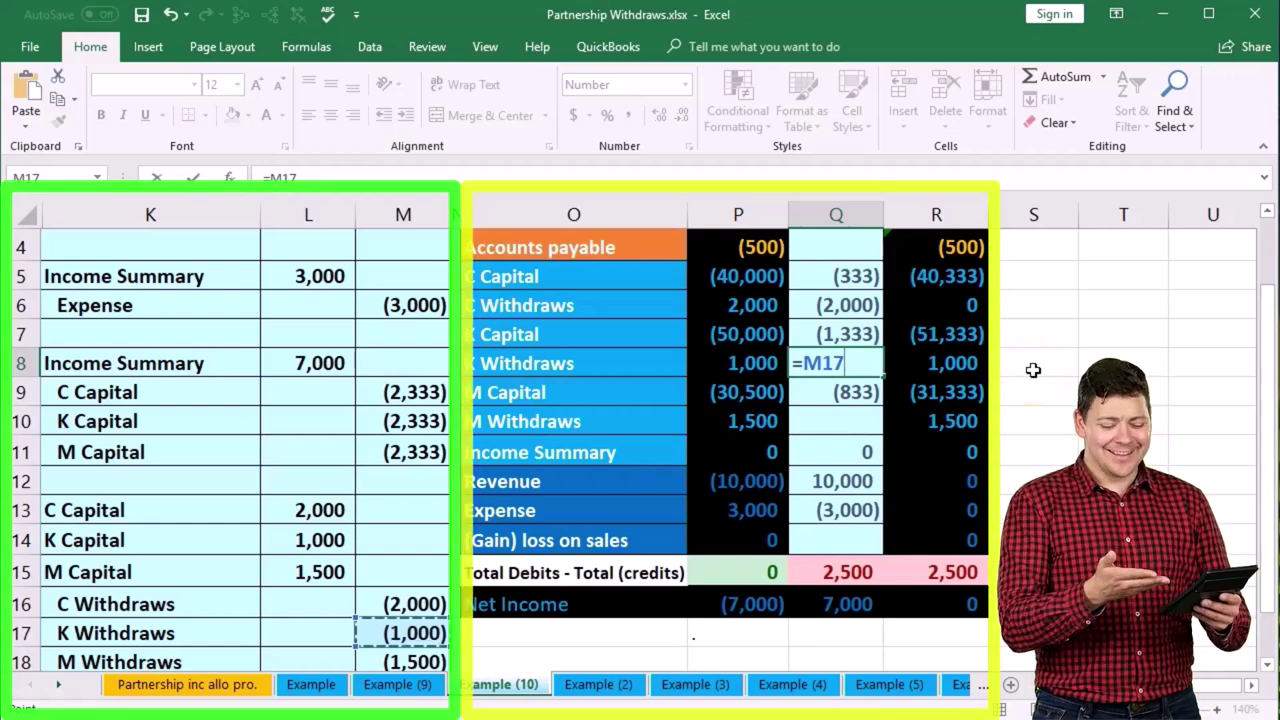
key("Return")
- Post the M Withdraws closing credit by linking its Entries cell Q10 to the journal credit with =M18
left_click_drag(148, 662, 293, 613)
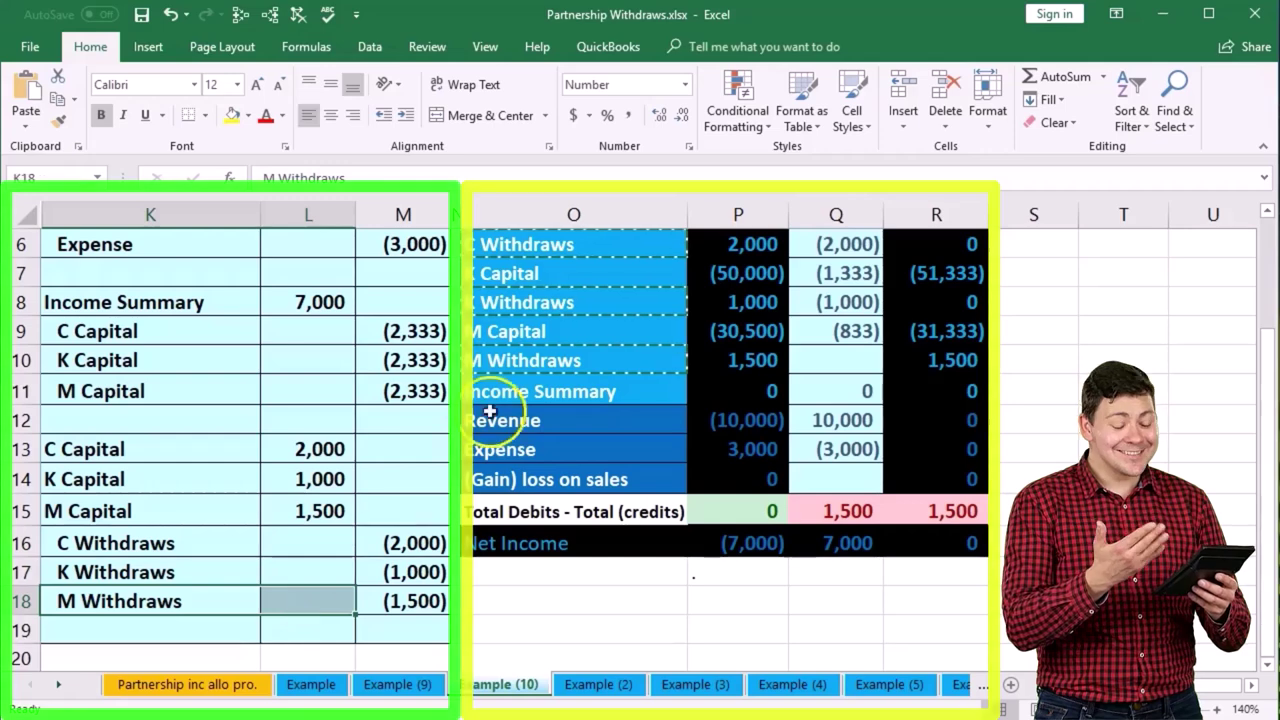
left_click(842, 360)
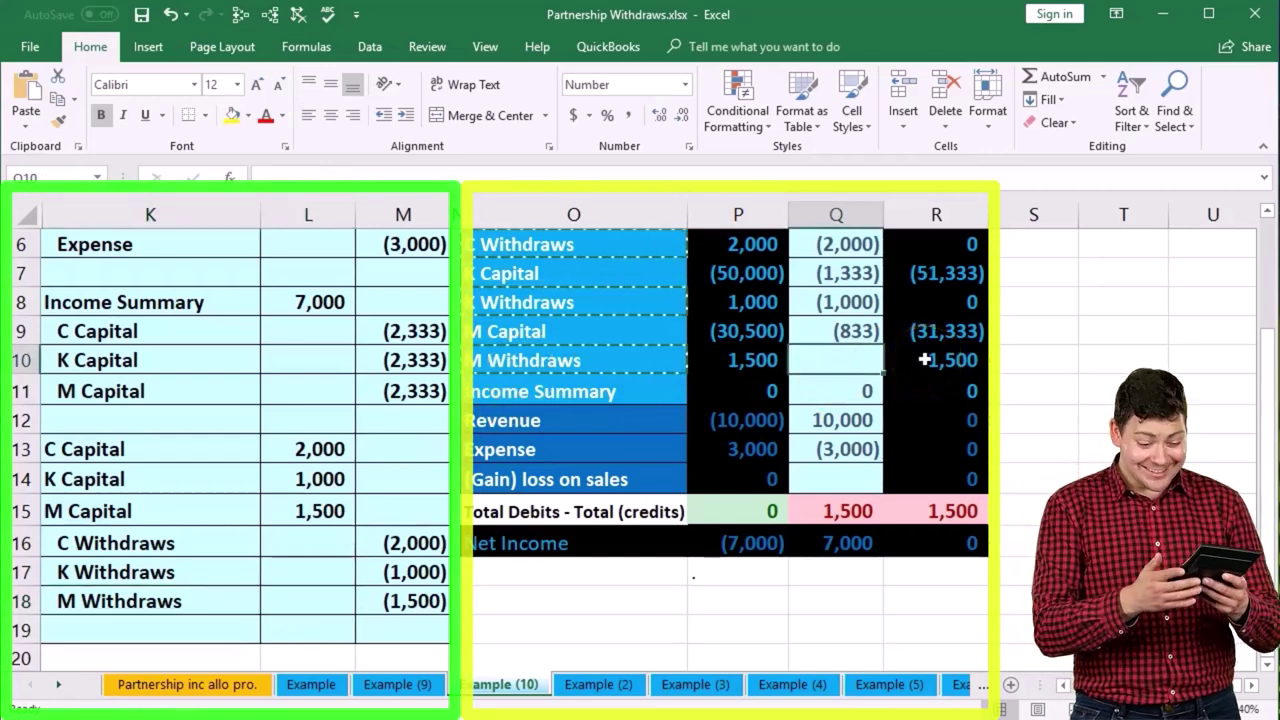
type("=")
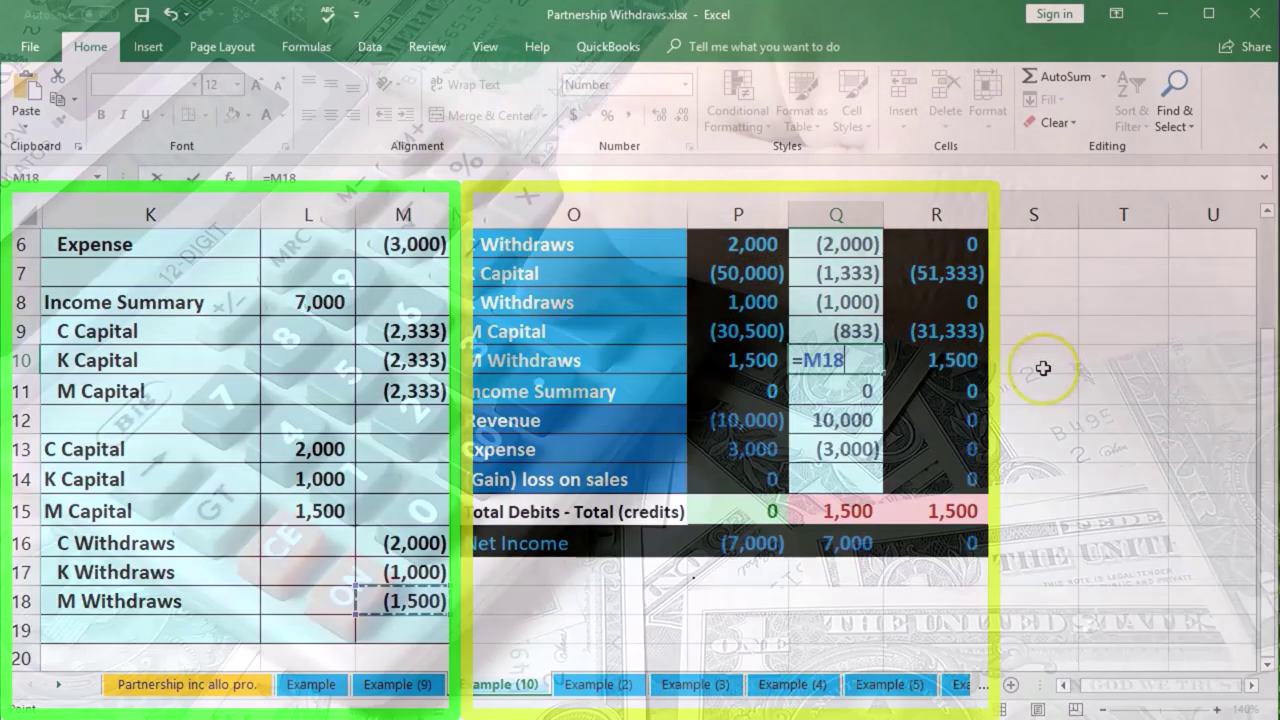
key("Return")
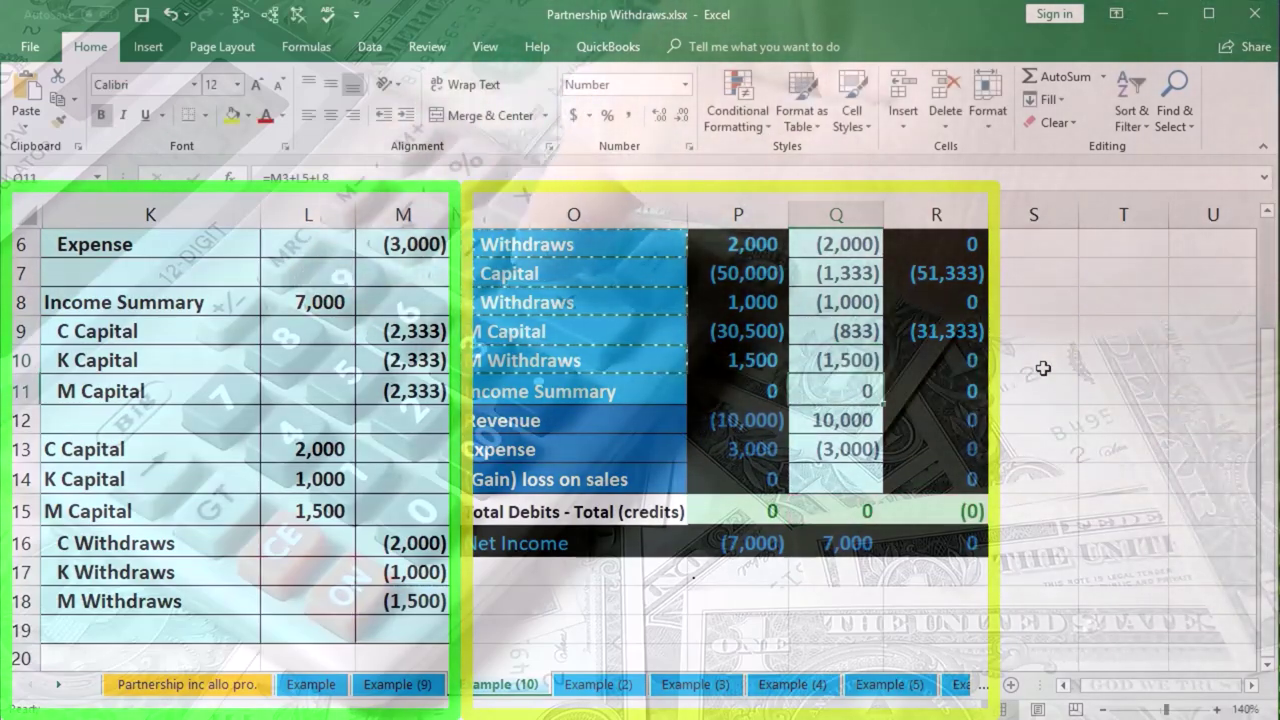
- Review the End Trial Balance column for the temporary accounts: revenue, expense, gain or loss on sales, and the partners' withdrawals
scroll(1043, 368, "up", 1)
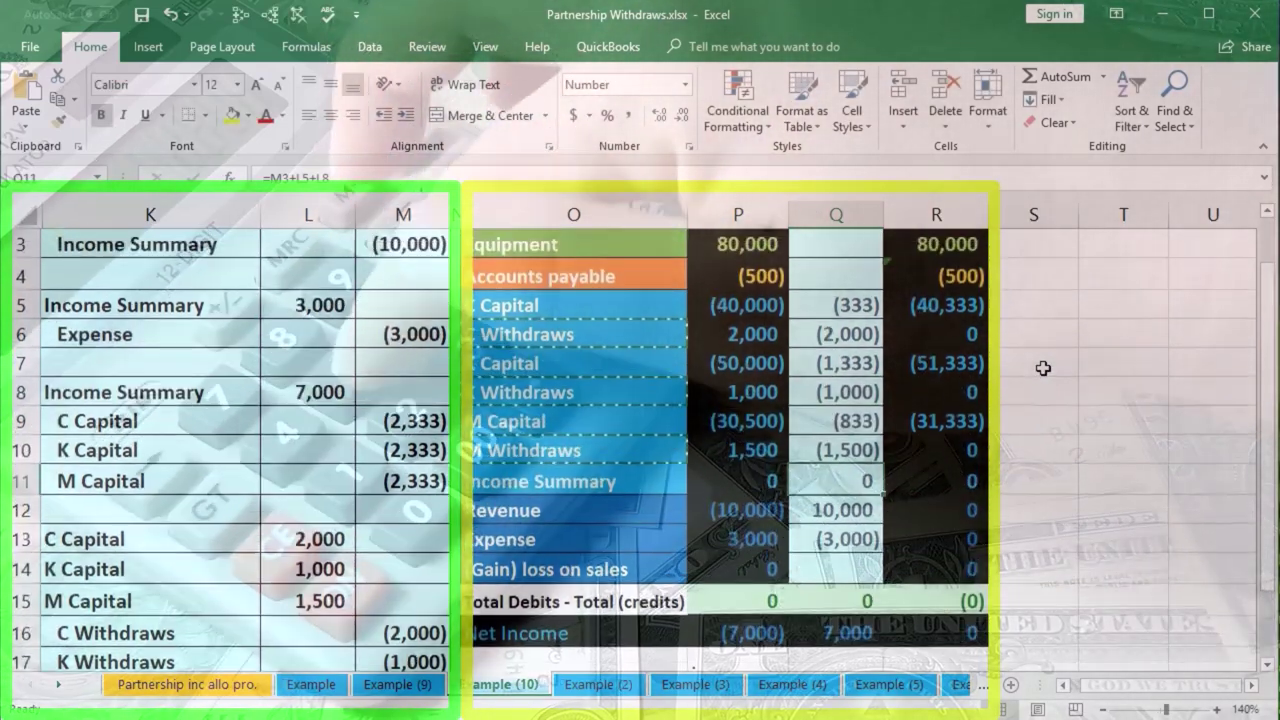
scroll(1043, 368, "up", 1)
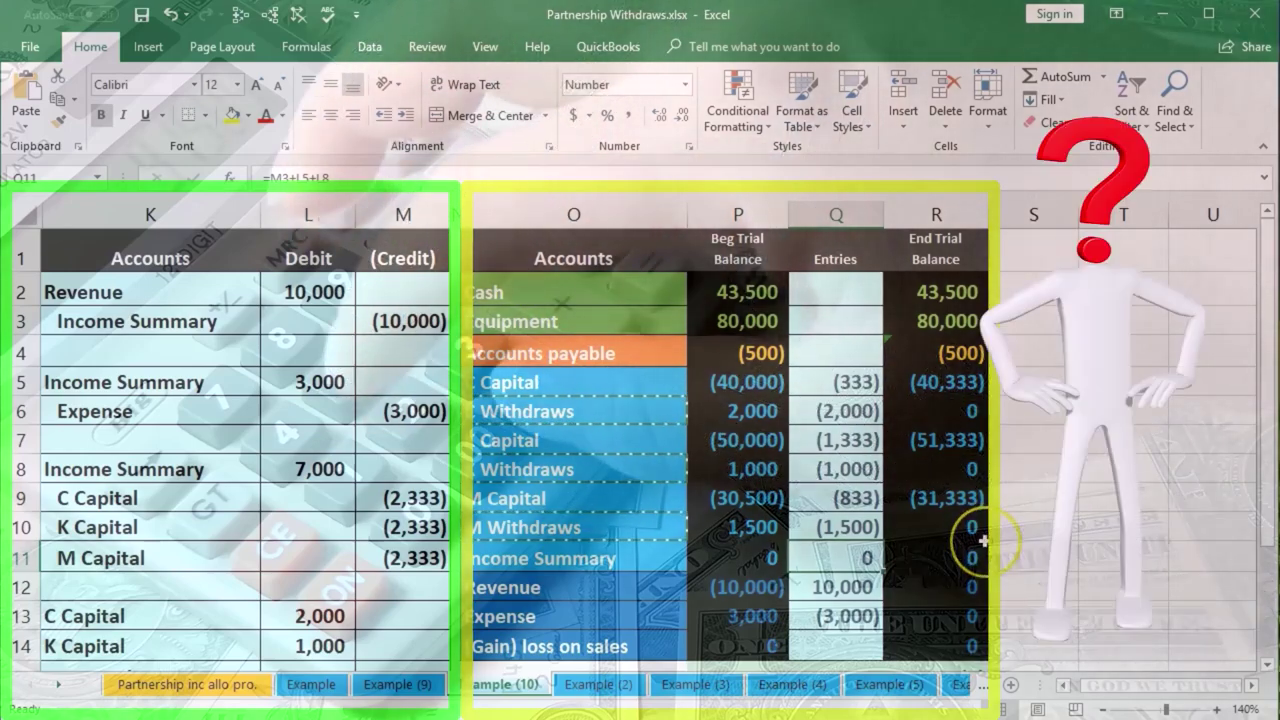
scroll(984, 540, "down", 1)
scroll(965, 520, "down", 1)
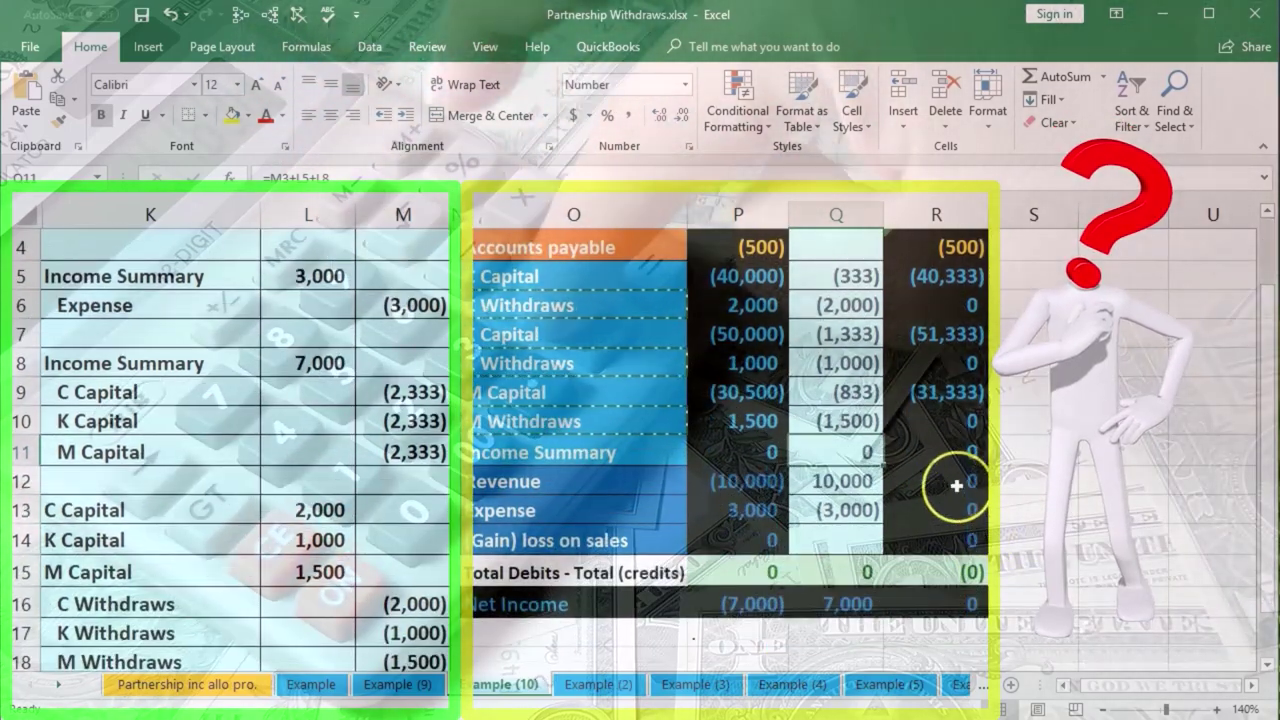
left_click(955, 492)
left_click_drag(955, 500, 952, 528)
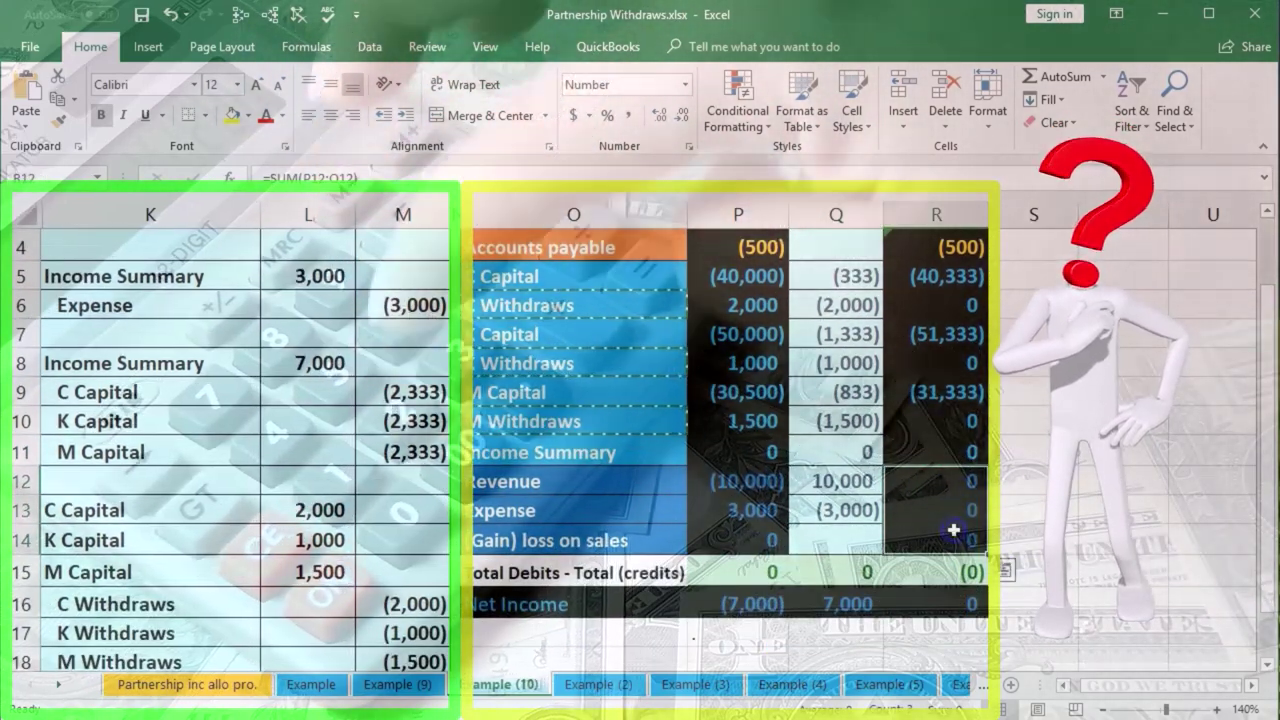
scroll(953, 530, "up", 1)
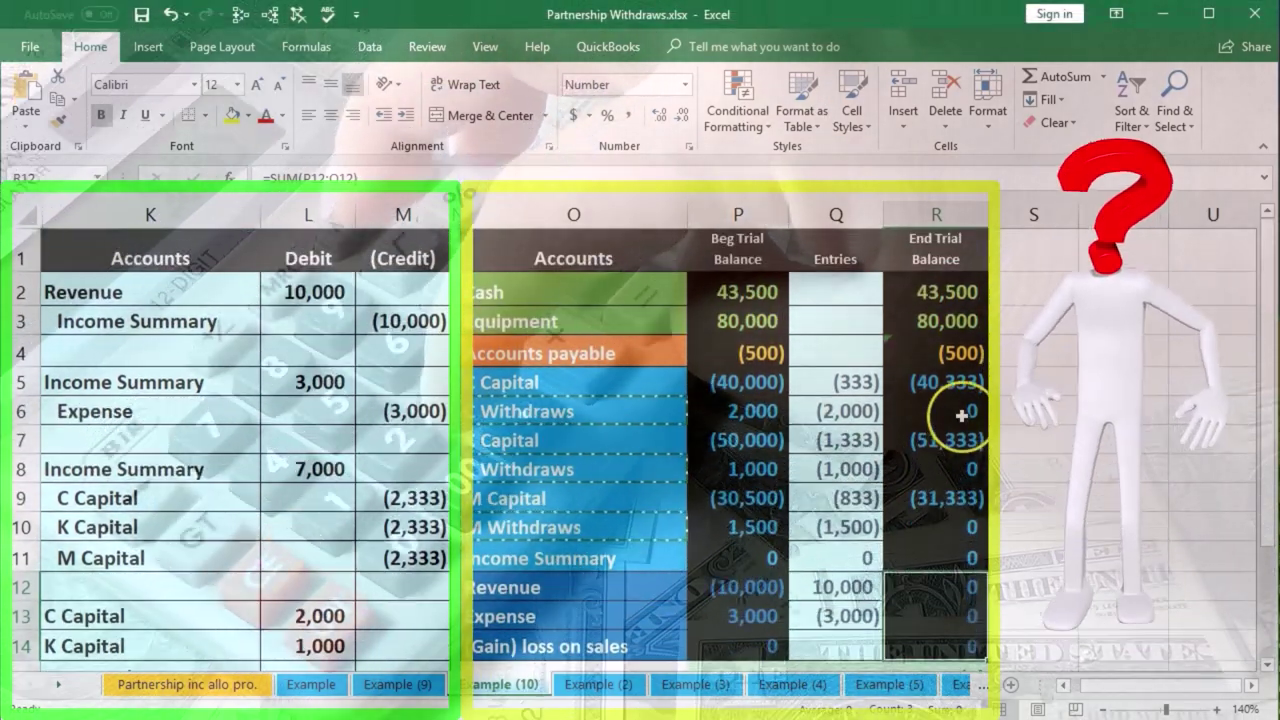
left_click(950, 468)
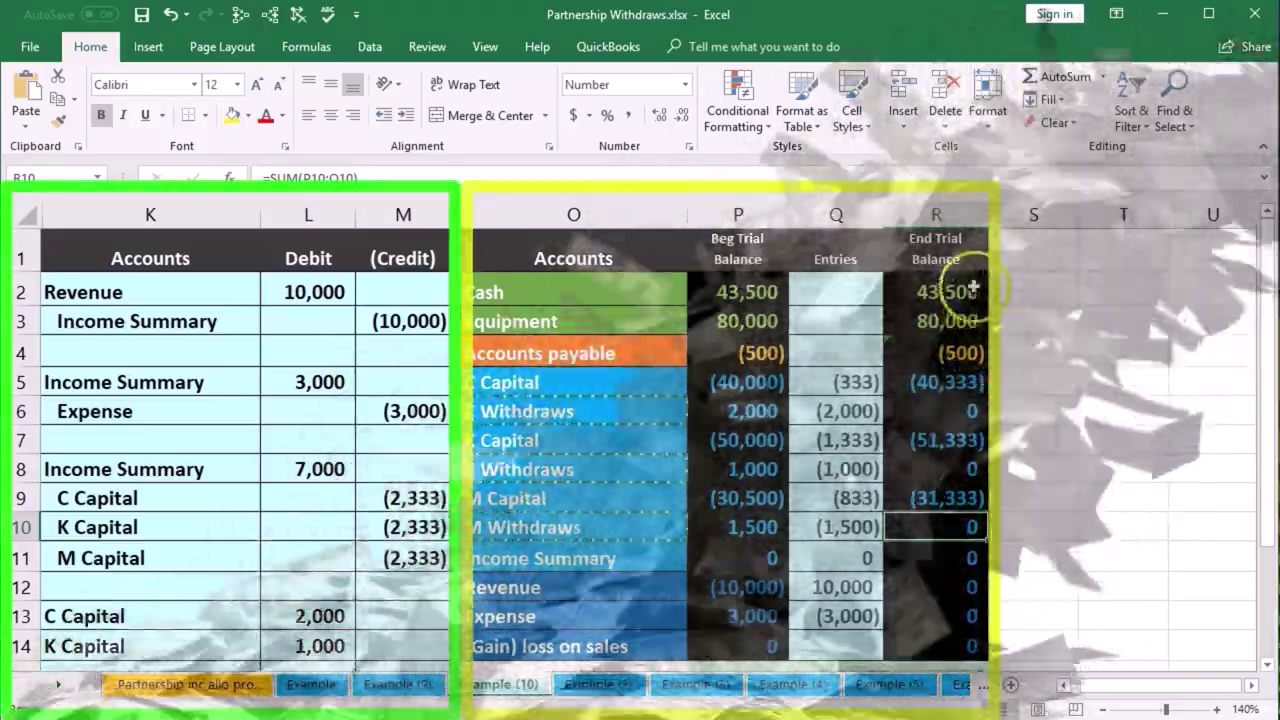
- Compare the ending cash, equipment and accounts payable balances in R2:R4 with the three partners' capital balances in R5:R9
left_click_drag(950, 292, 970, 315)
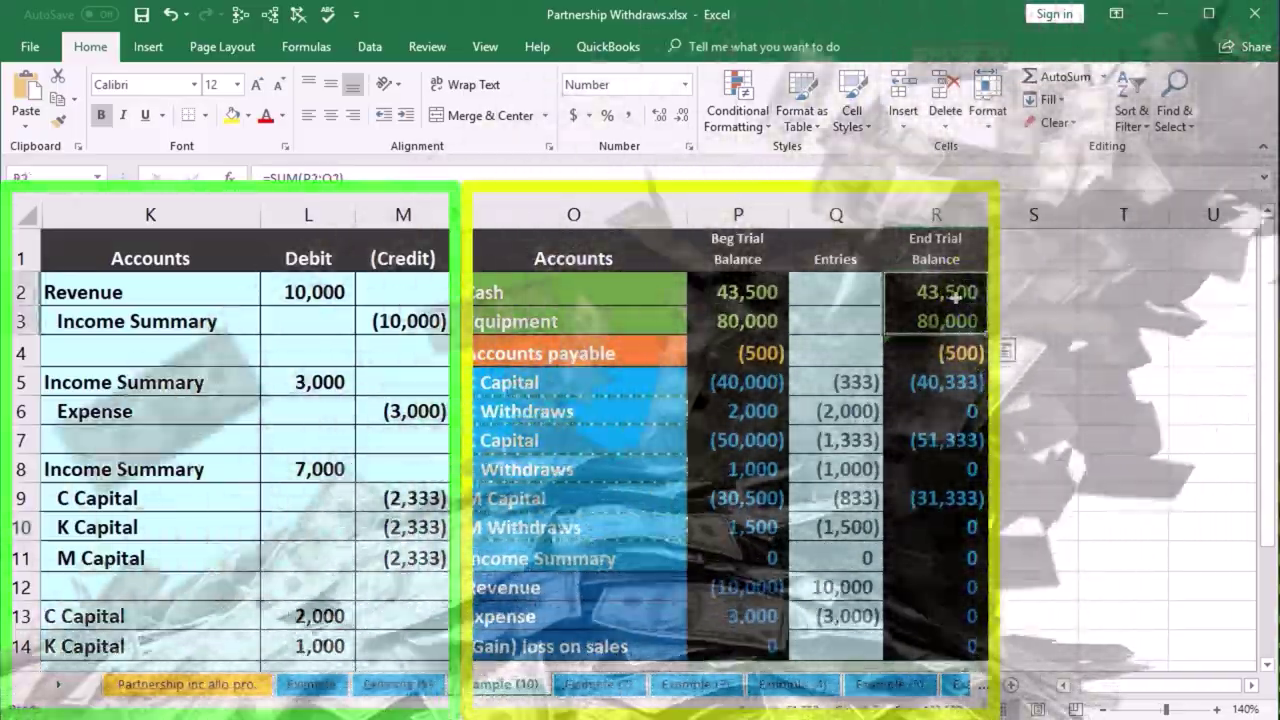
left_click(950, 302)
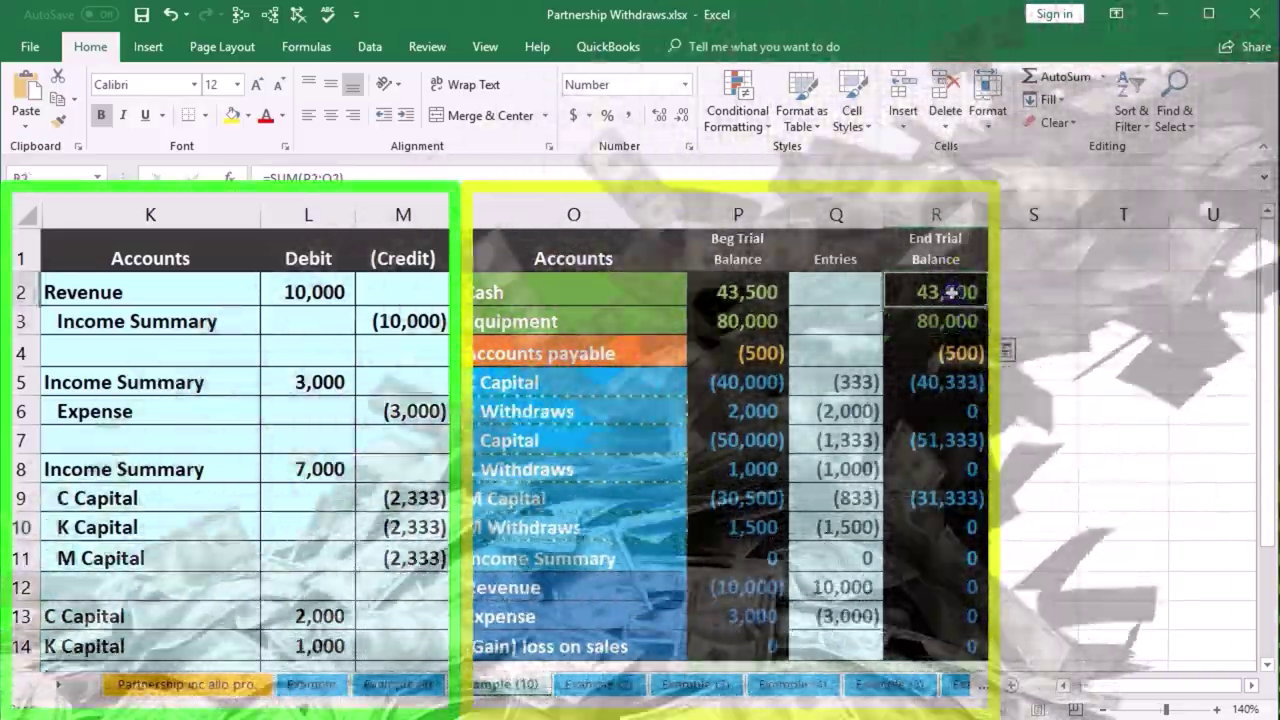
left_click_drag(950, 302, 960, 350)
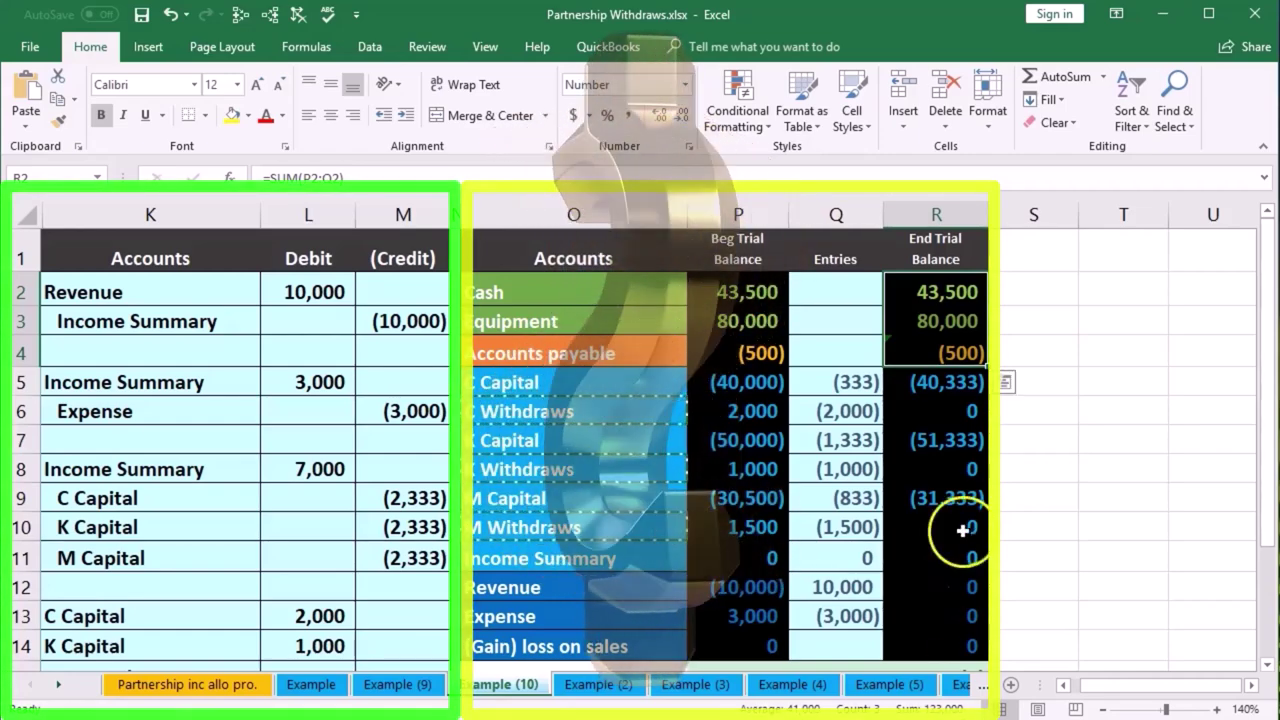
left_click_drag(923, 390, 929, 468)
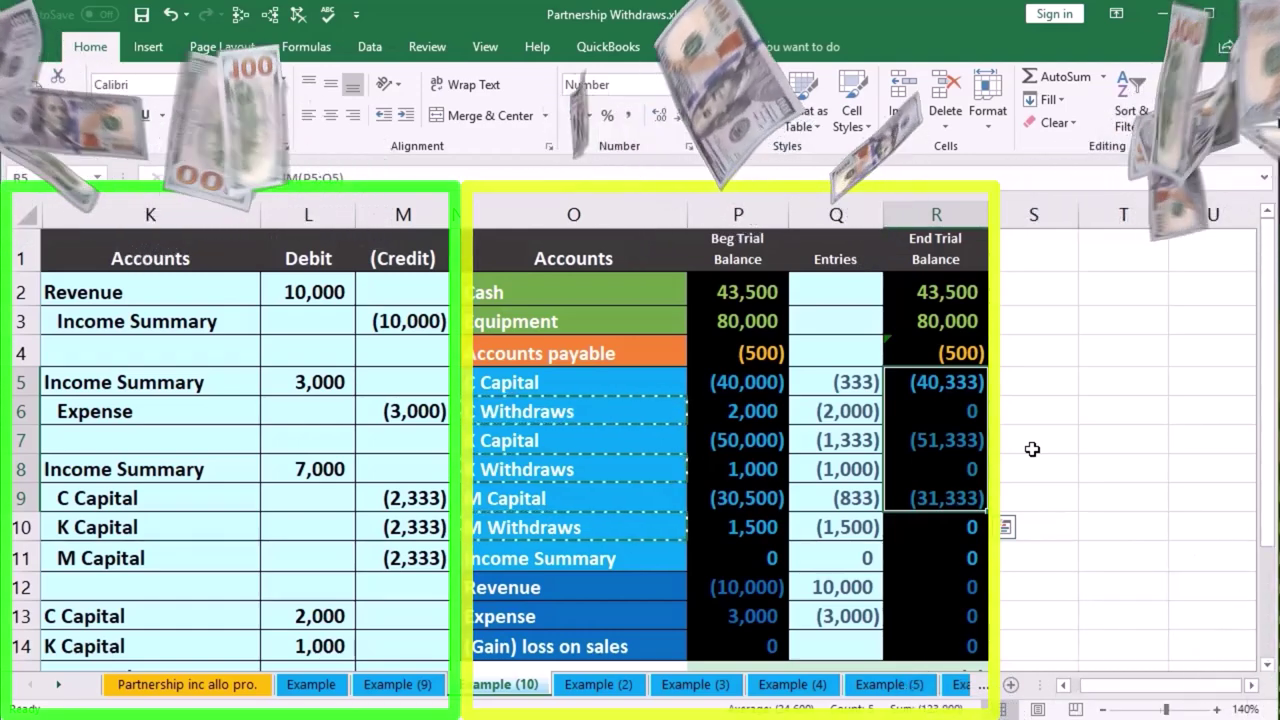
left_click(955, 388)
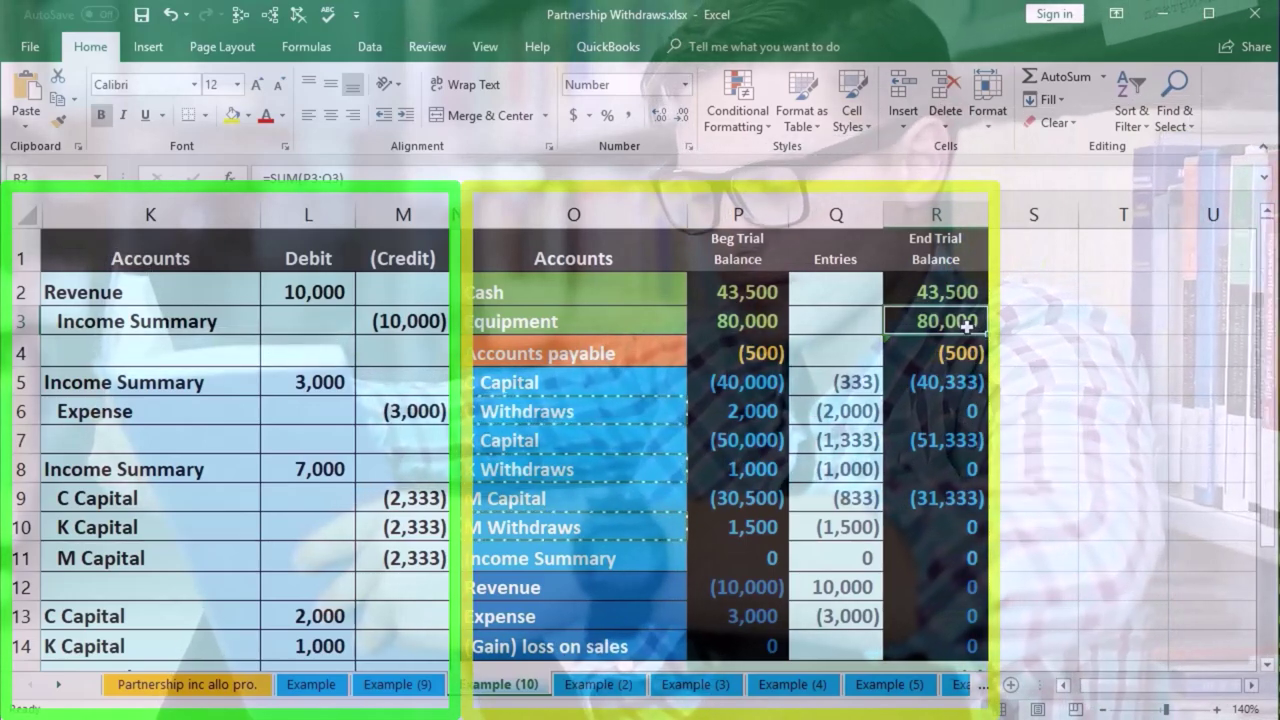
left_click_drag(957, 382, 929, 490)
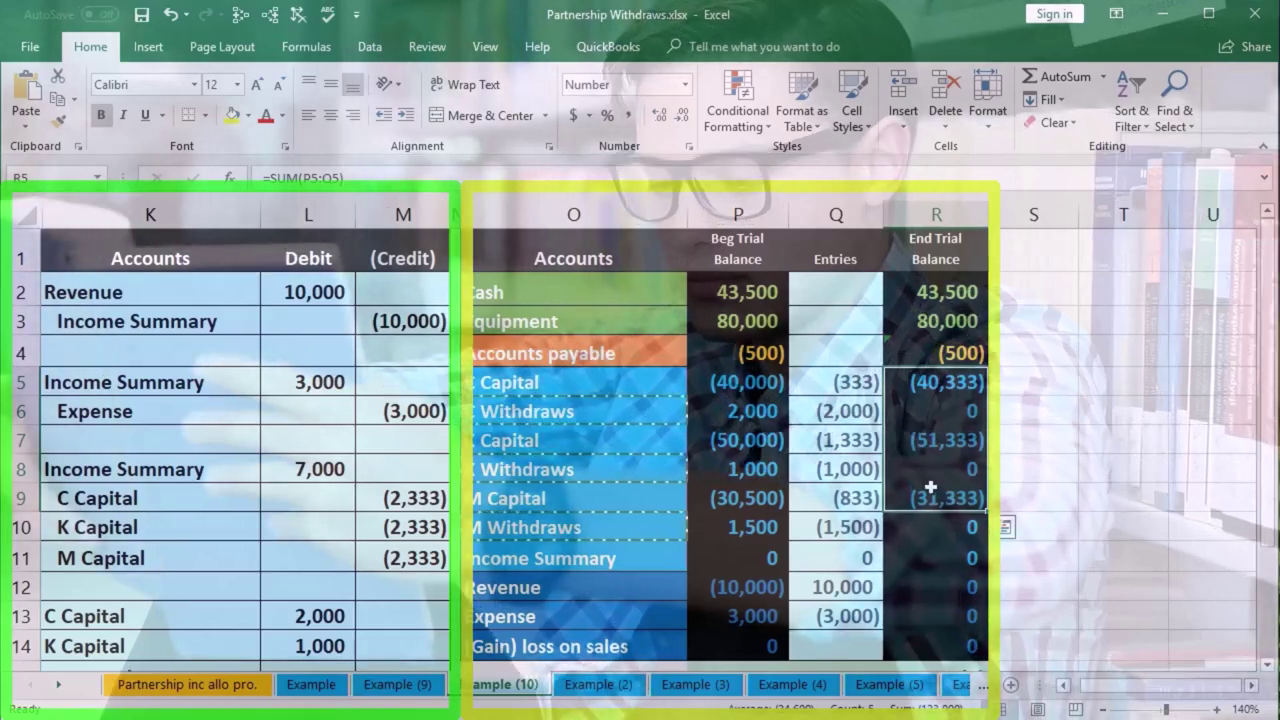
left_click(400, 616)
scroll(393, 619, "down", 1)
scroll(393, 619, "down", 1)
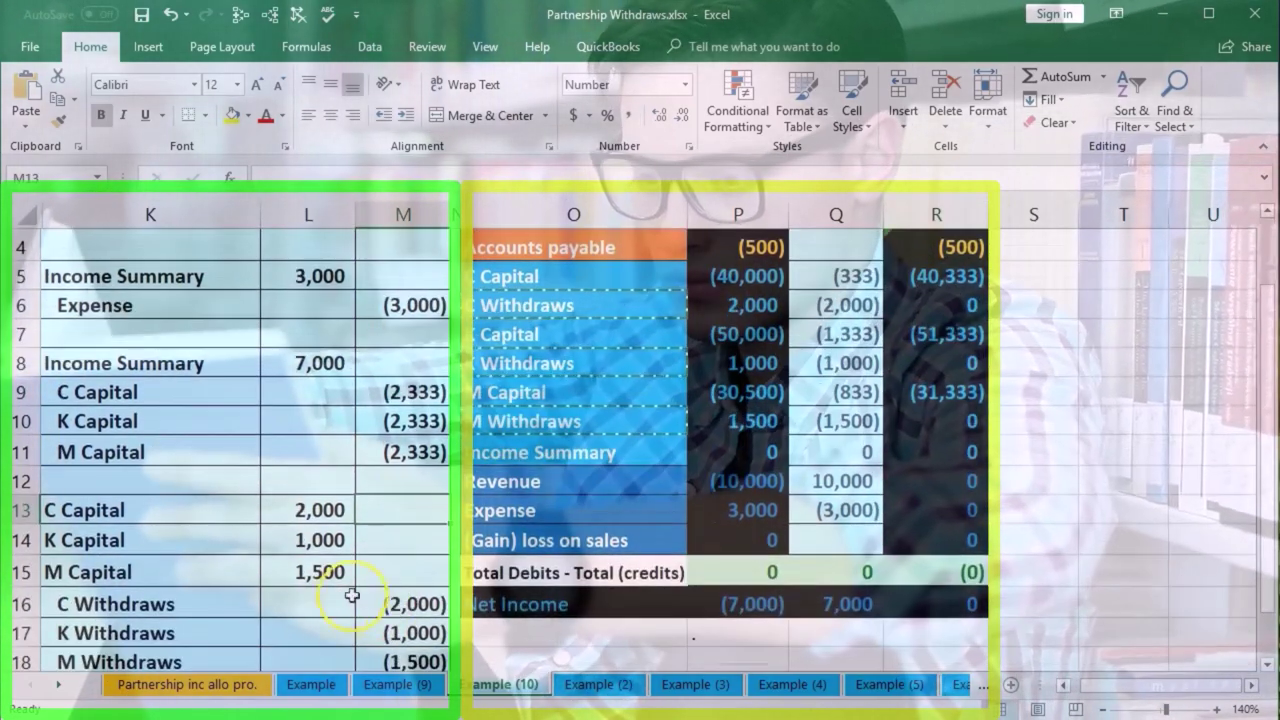
scroll(343, 603, "up", 3)
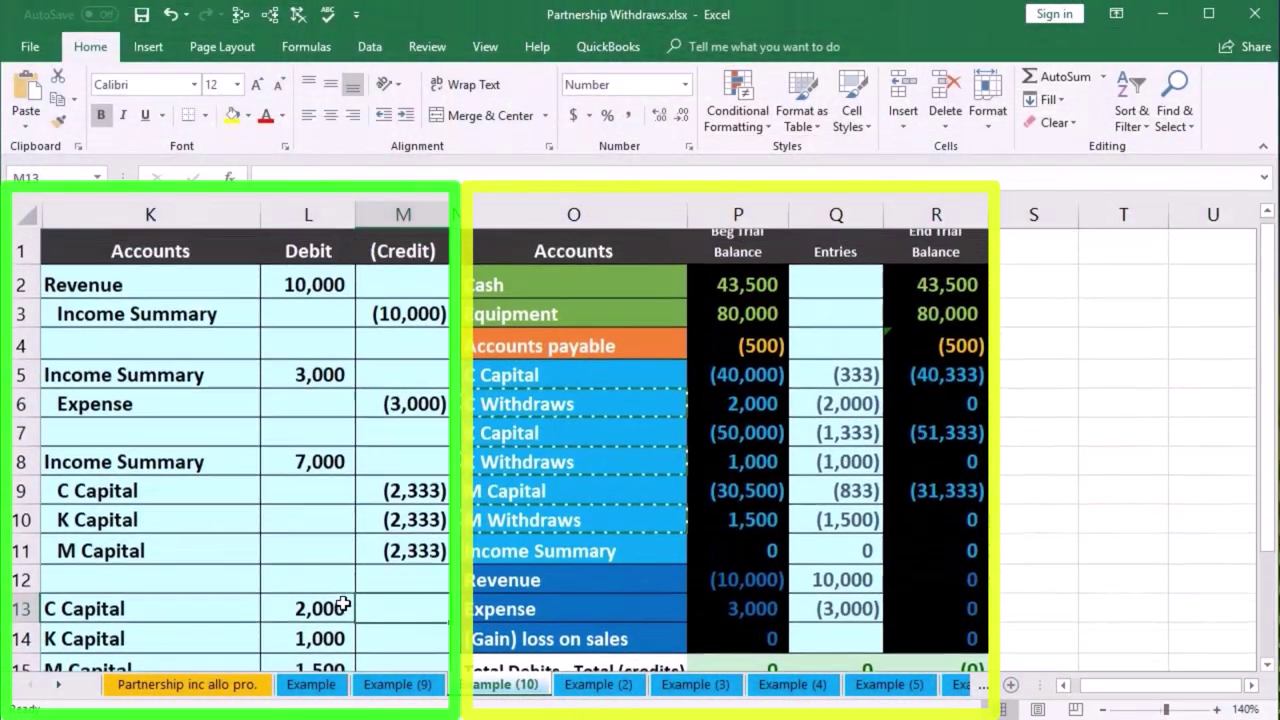
left_click_drag(947, 385, 922, 500)
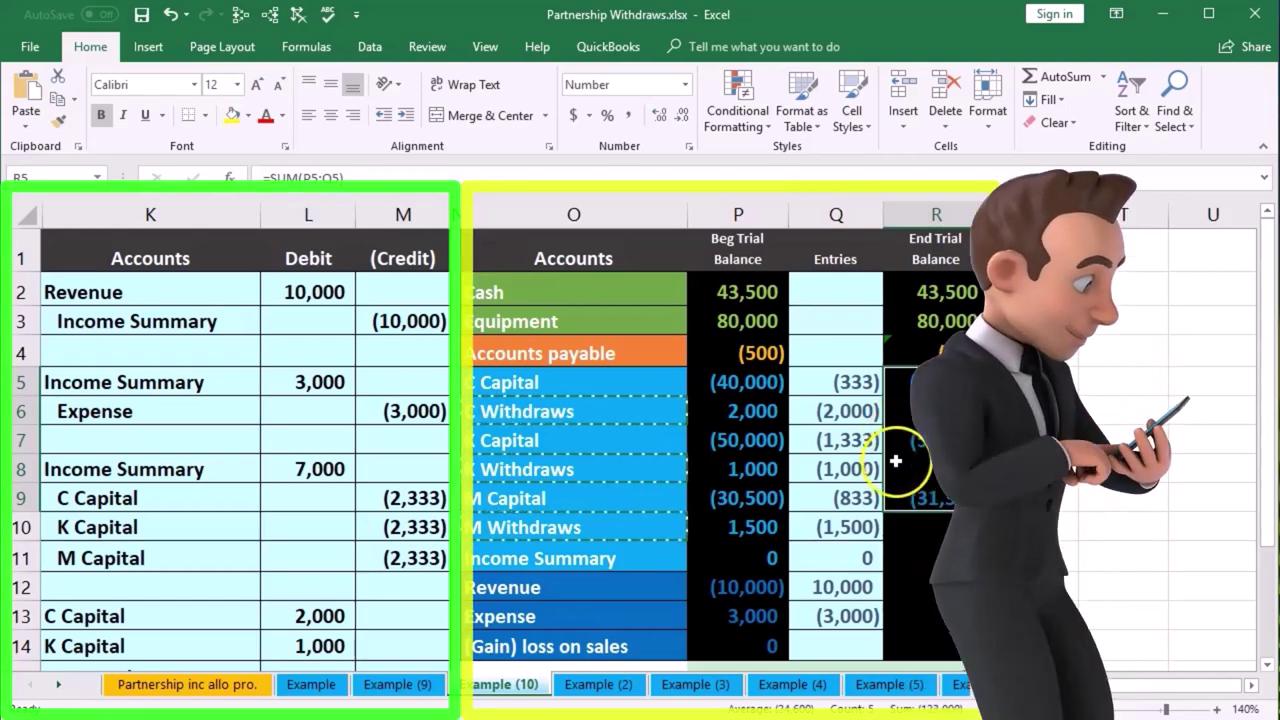
left_click_drag(928, 294, 927, 347)
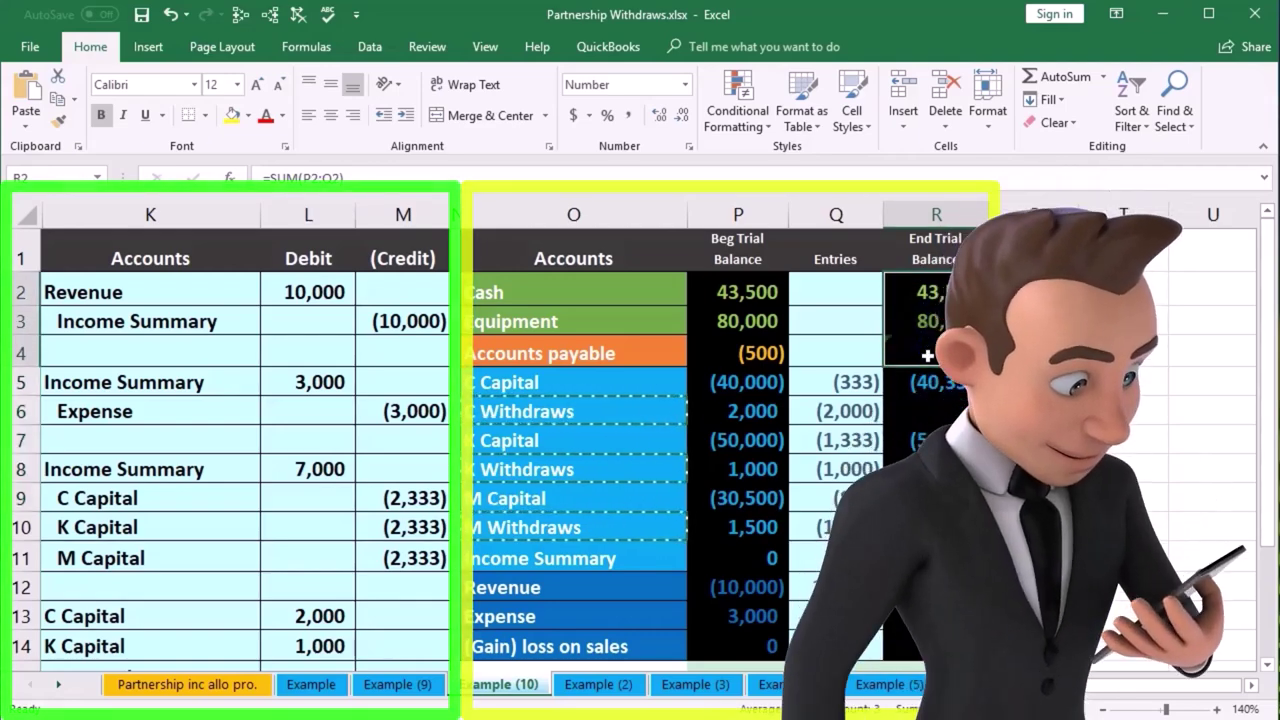